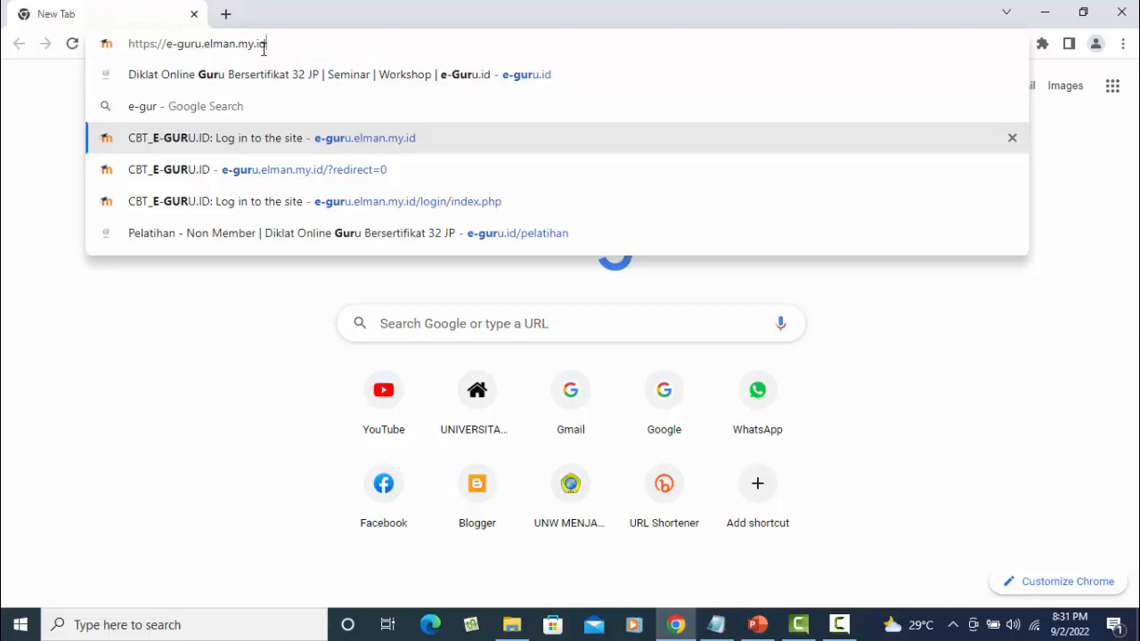
Open the e-guru.elman.my.id site and log in by entering the account password for the prefilled username.
key("Return")
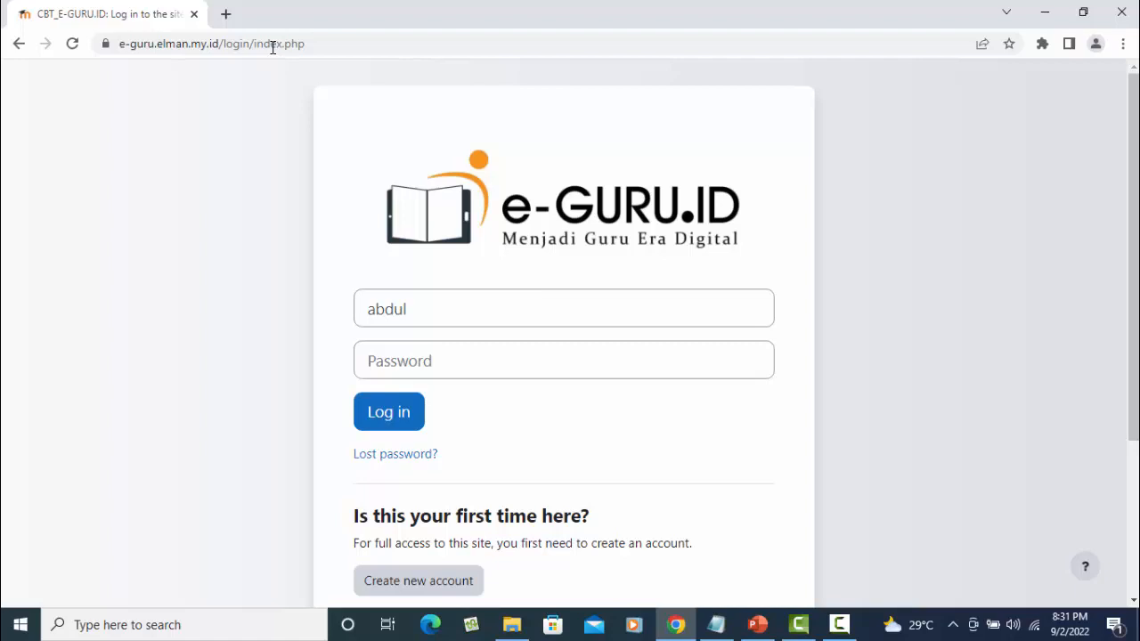
left_click(394, 367)
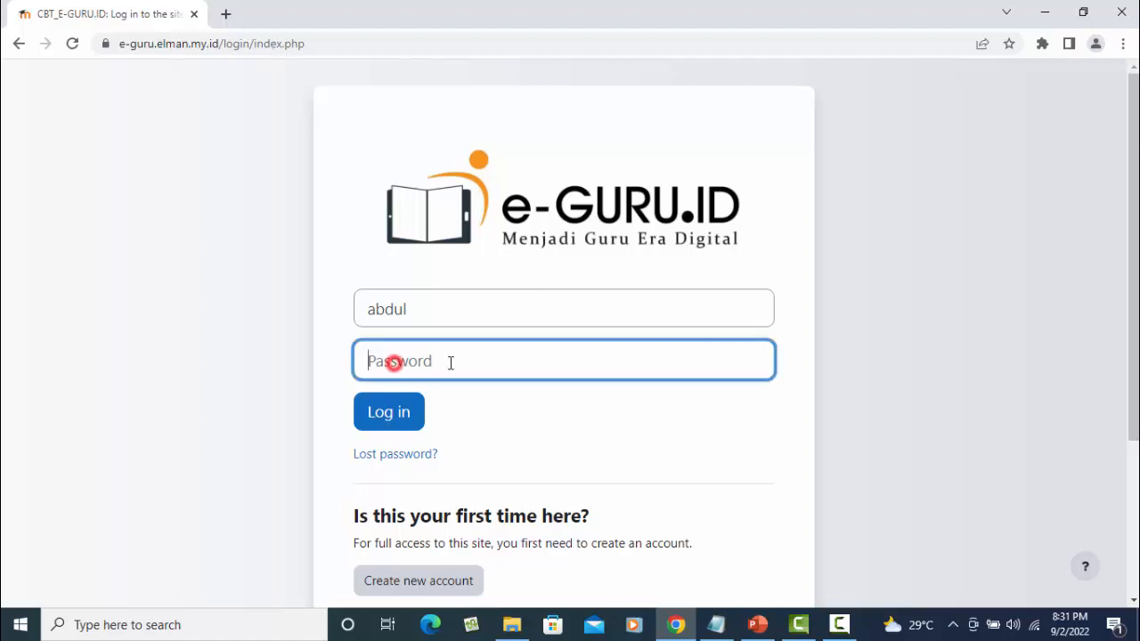
type("•")
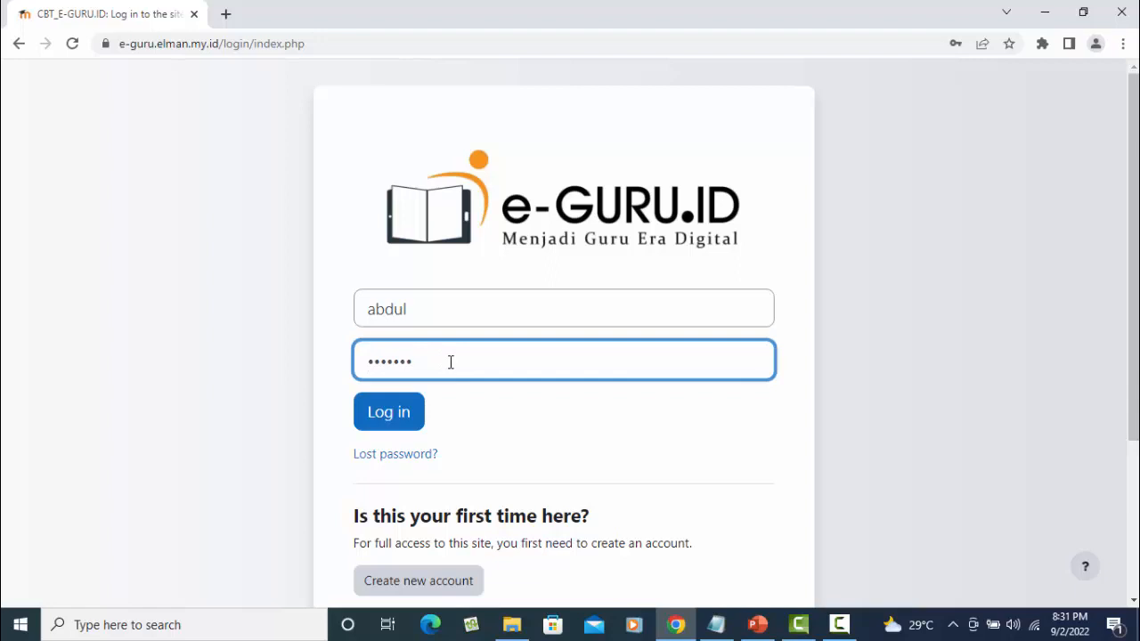
type("•••")
key("BackSpace")
key("BackSpace")
key("BackSpace")
key("BackSpace")
type("•")
left_click(397, 417)
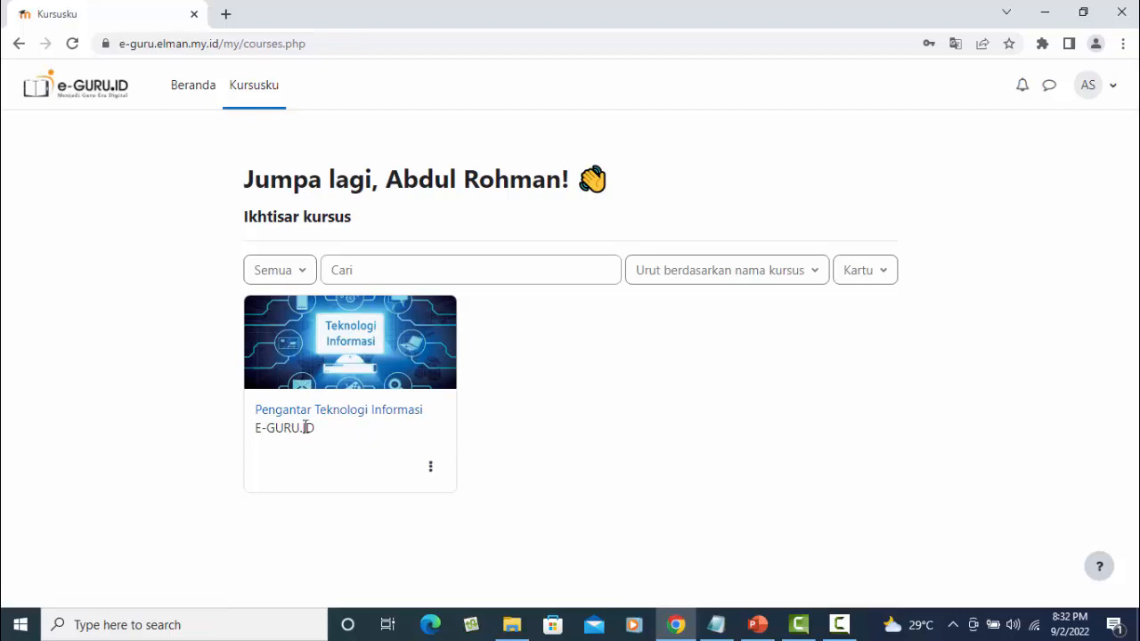
Open the Soal Matching quiz in the Pengantar Teknologi Informasi course and continue its last preview.
left_click(368, 417)
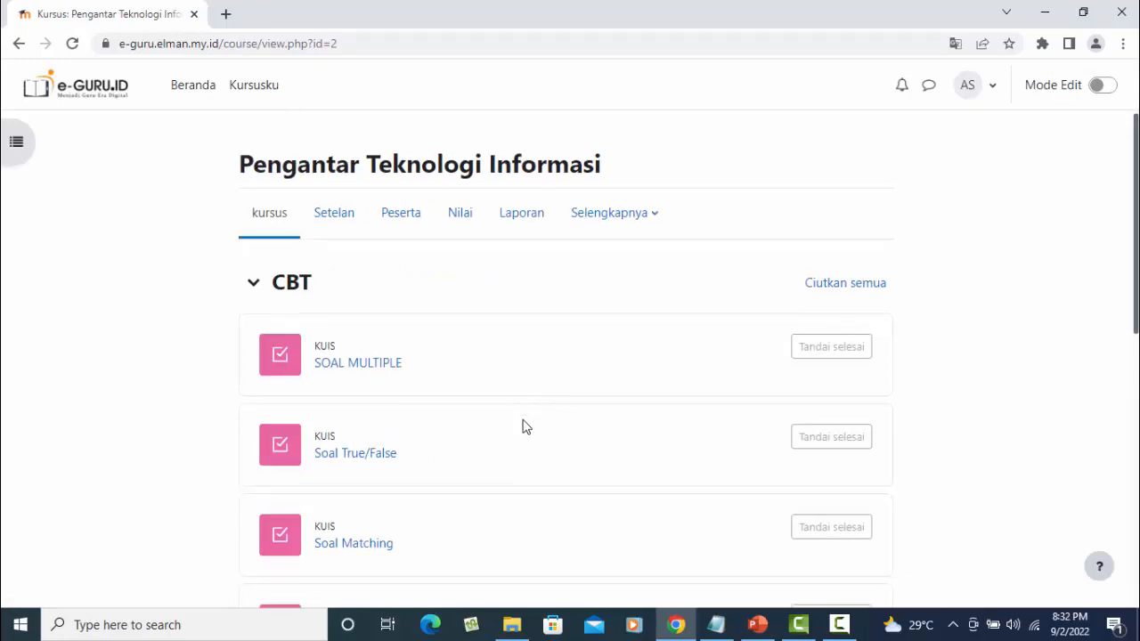
scroll(523, 426, "down", 2)
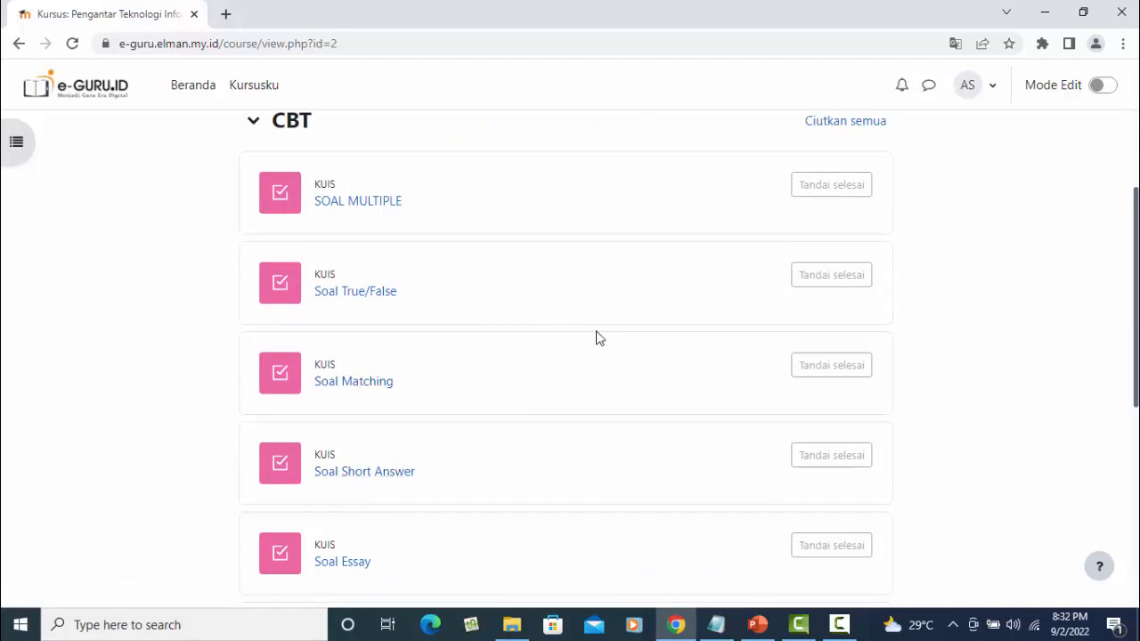
left_click(362, 385)
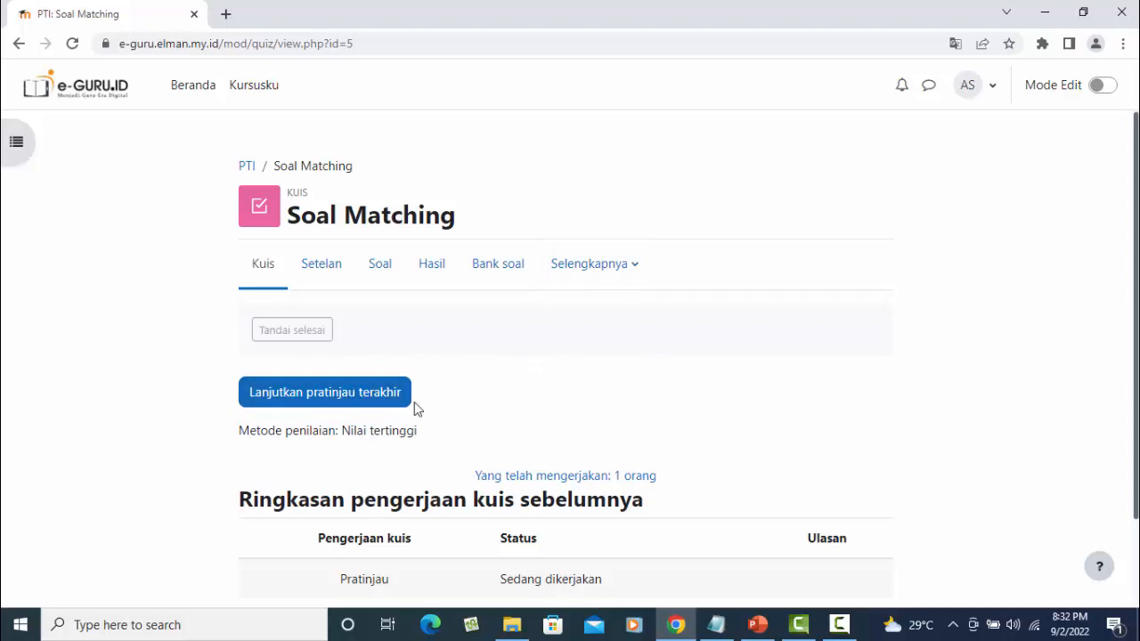
left_click(357, 390)
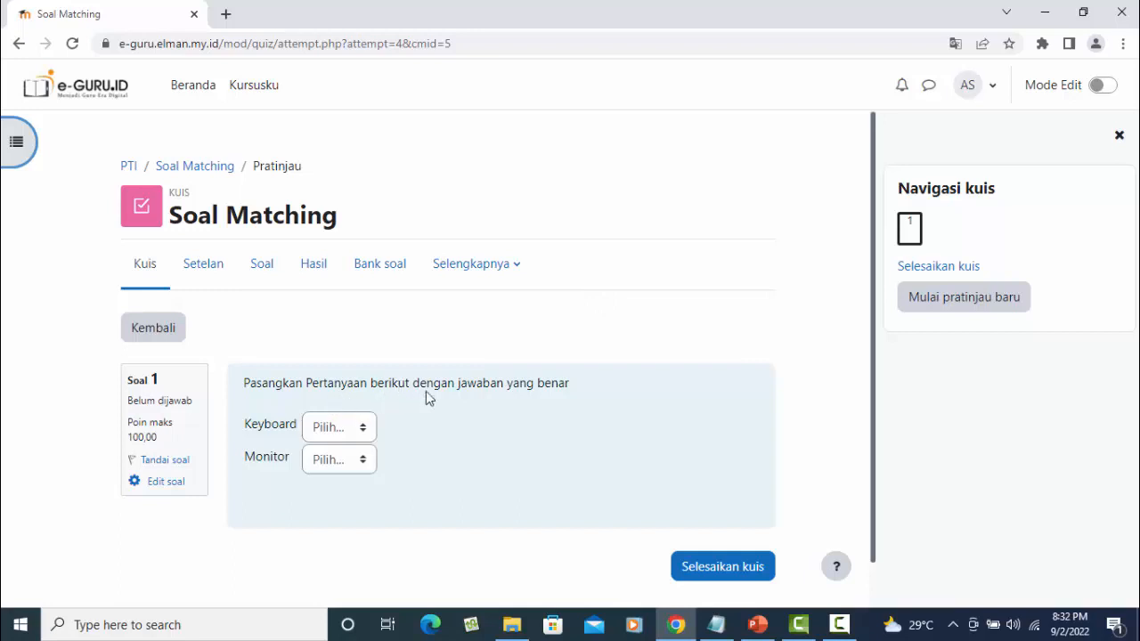
Answer the matching question by pairing Keyboard with Input and Monitor with Output.
left_click(349, 433)
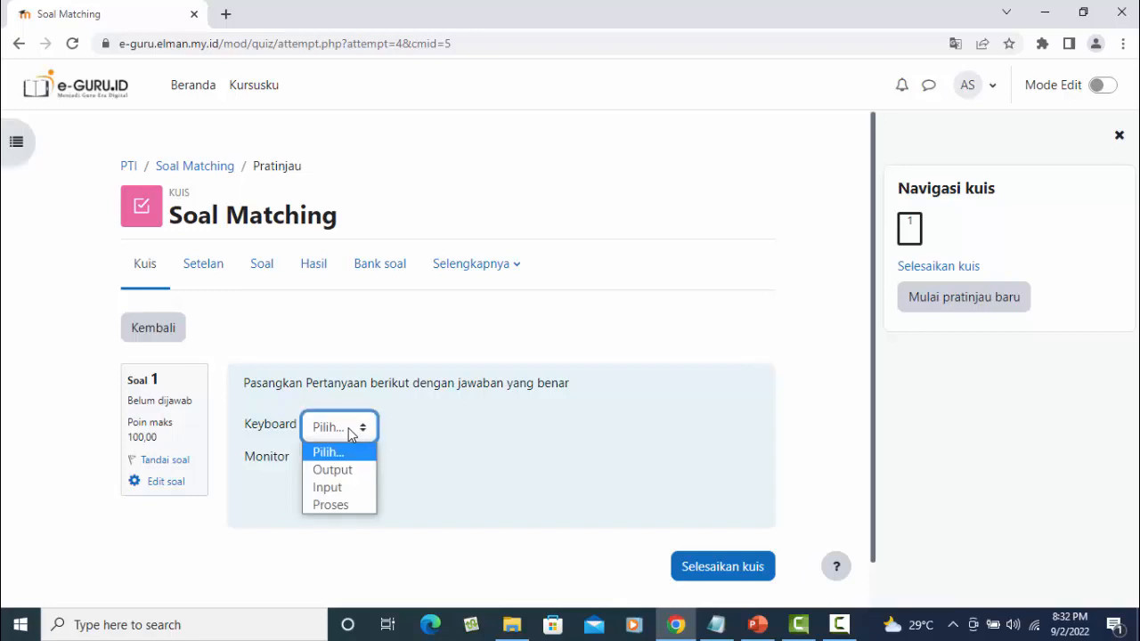
left_click(330, 490)
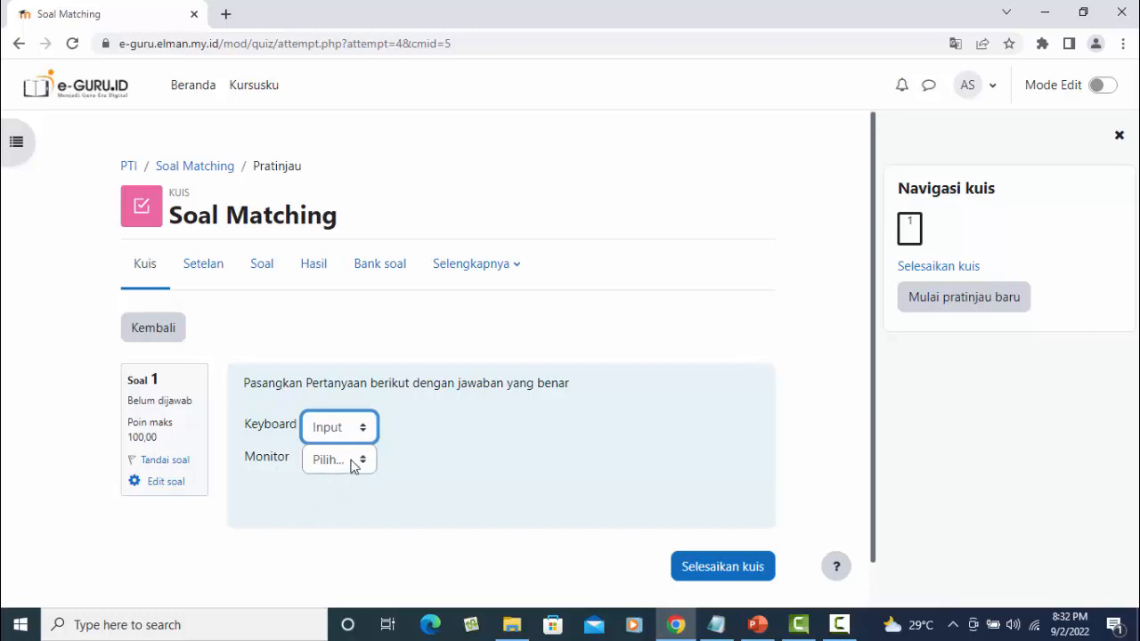
left_click(350, 462)
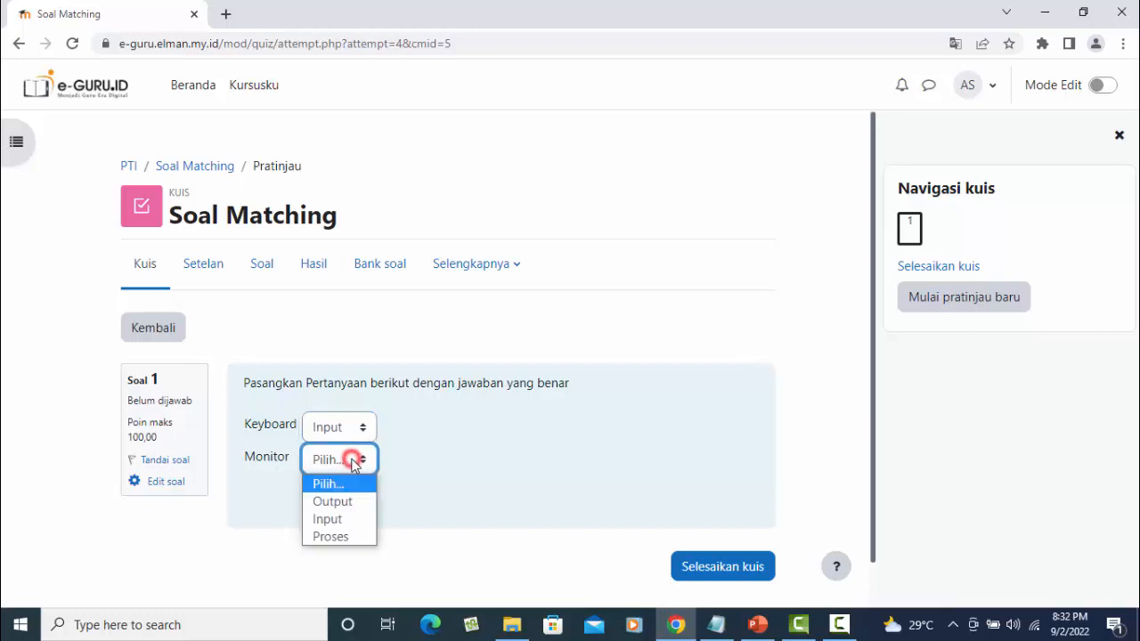
left_click(337, 502)
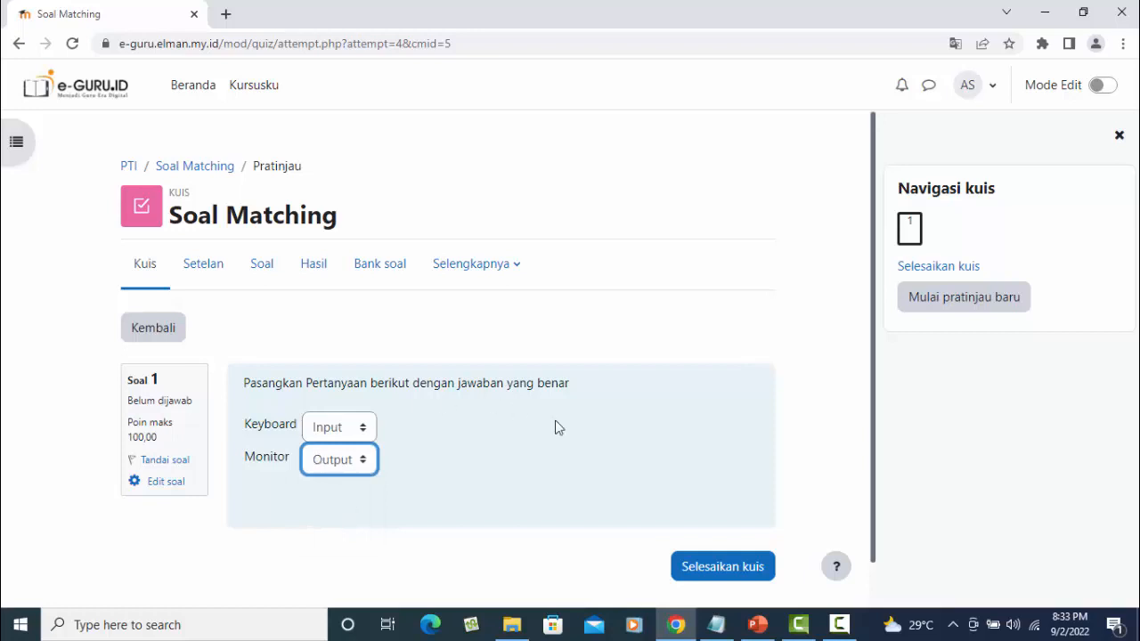
Finish the Soal Matching attempt and submit all answers, confirming the submission.
scroll(690, 419, "down", 1)
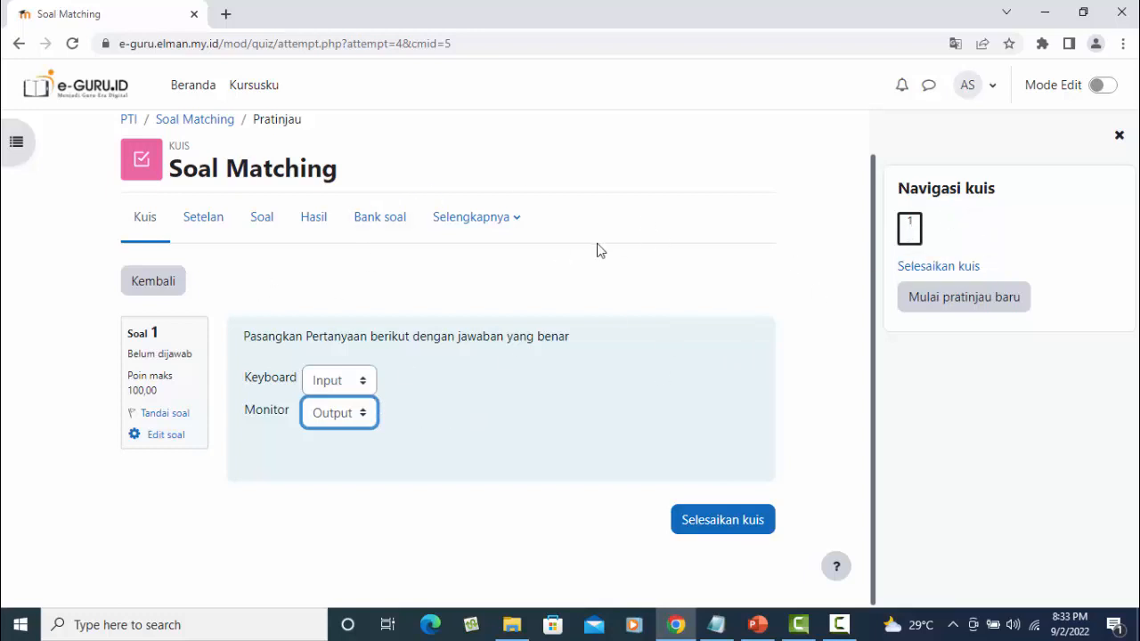
left_click(736, 527)
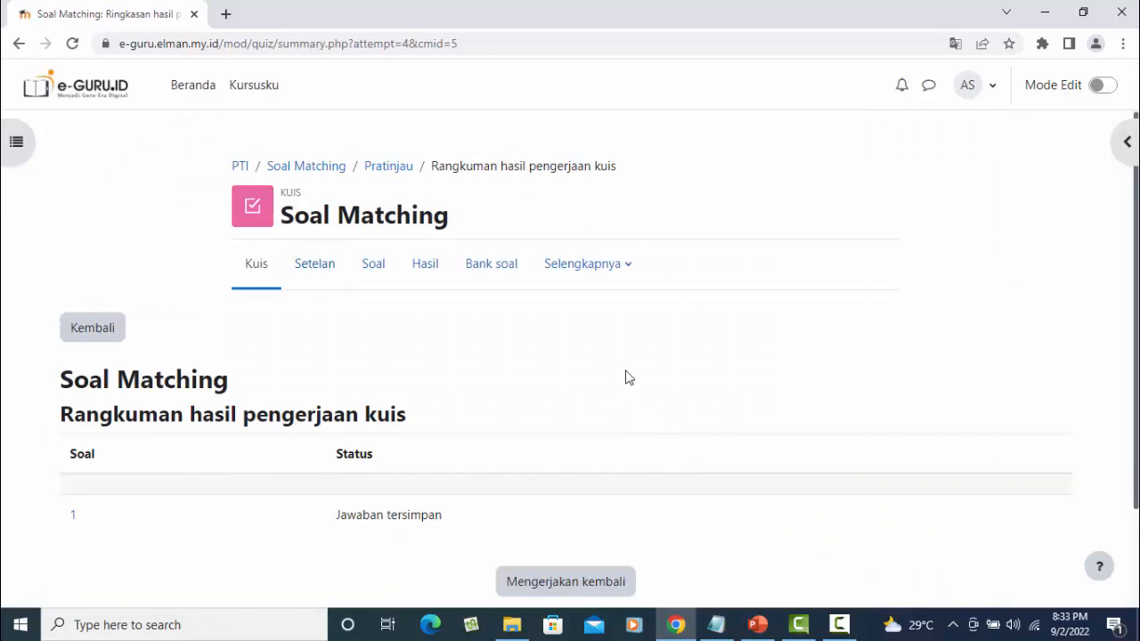
scroll(628, 377, "down", 2)
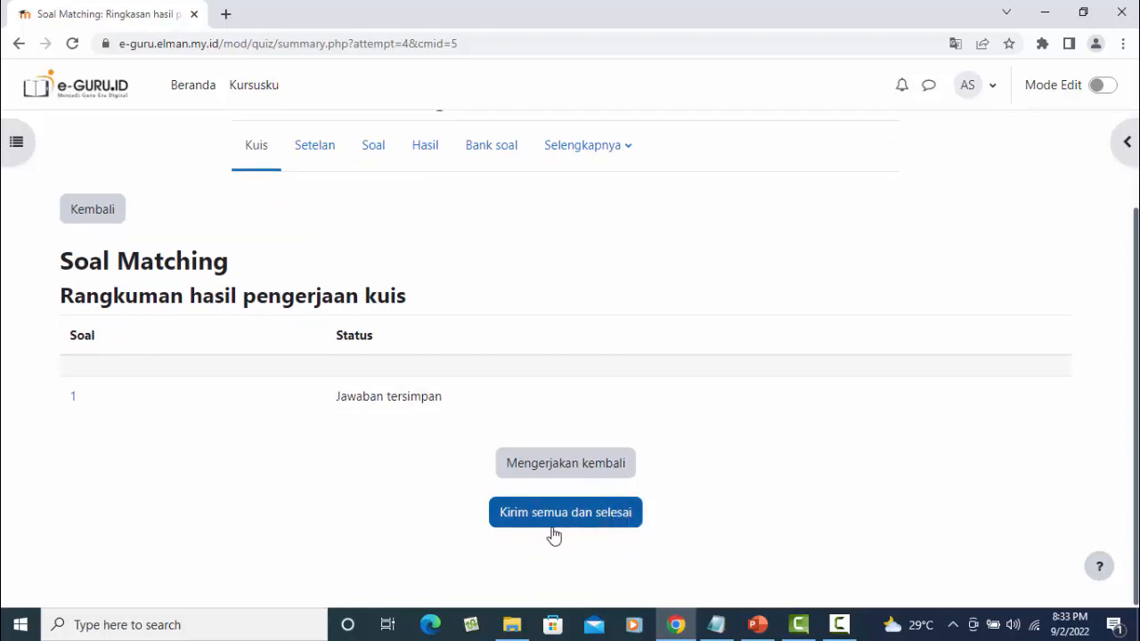
left_click(588, 522)
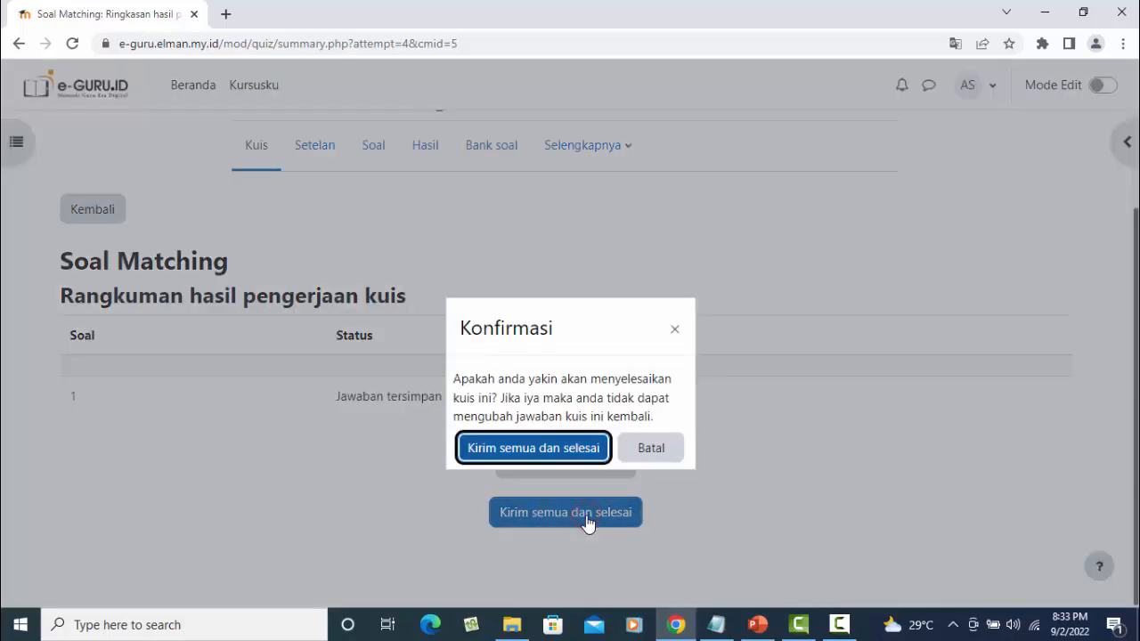
left_click(553, 451)
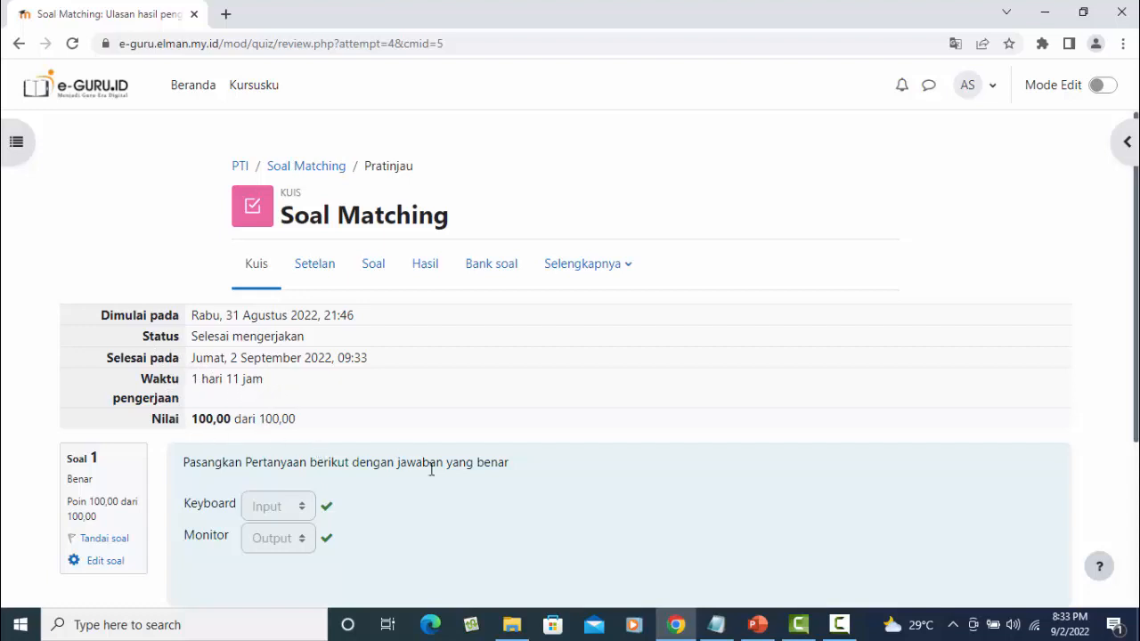
Review the graded matching answers, finish the review and check the quiz's attempt summary.
scroll(431, 470, "down", 2)
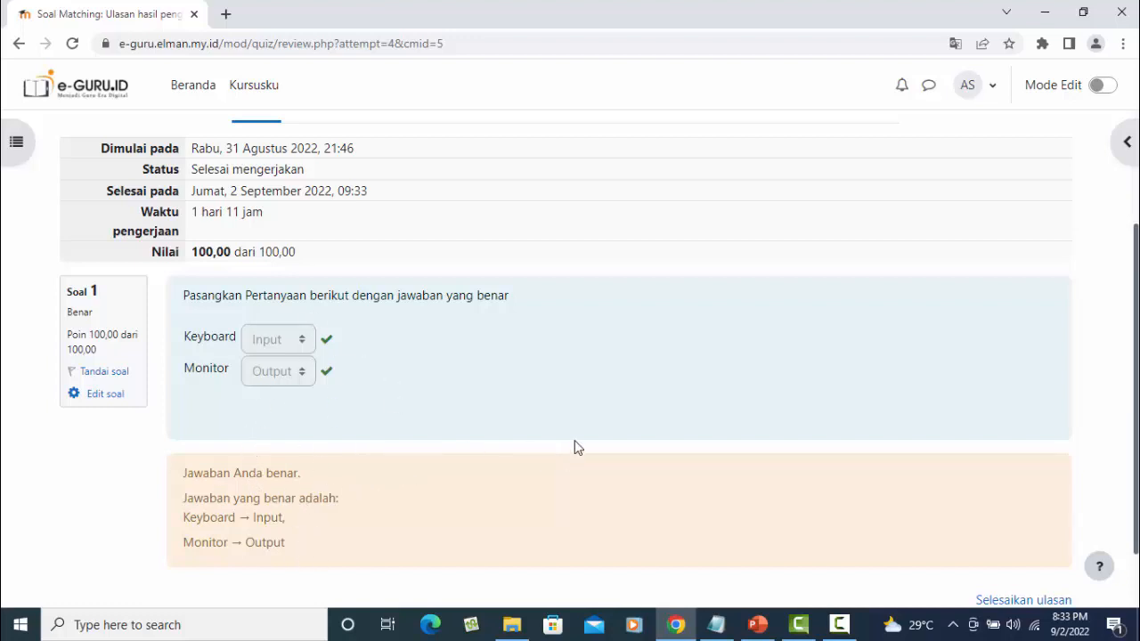
scroll(736, 405, "down", 1)
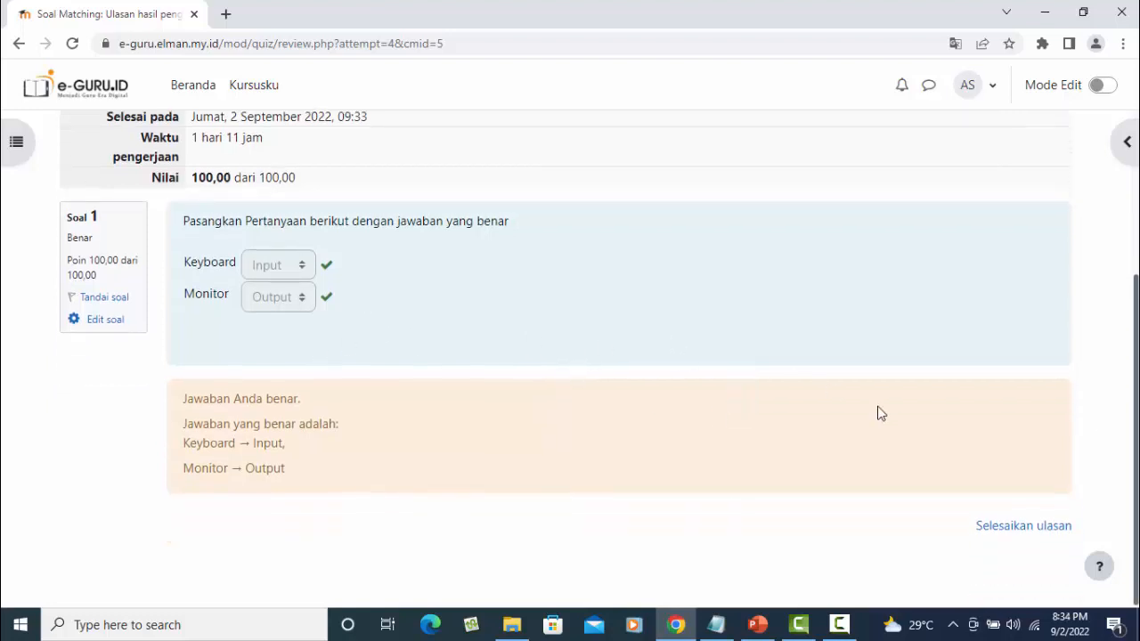
left_click(1029, 528)
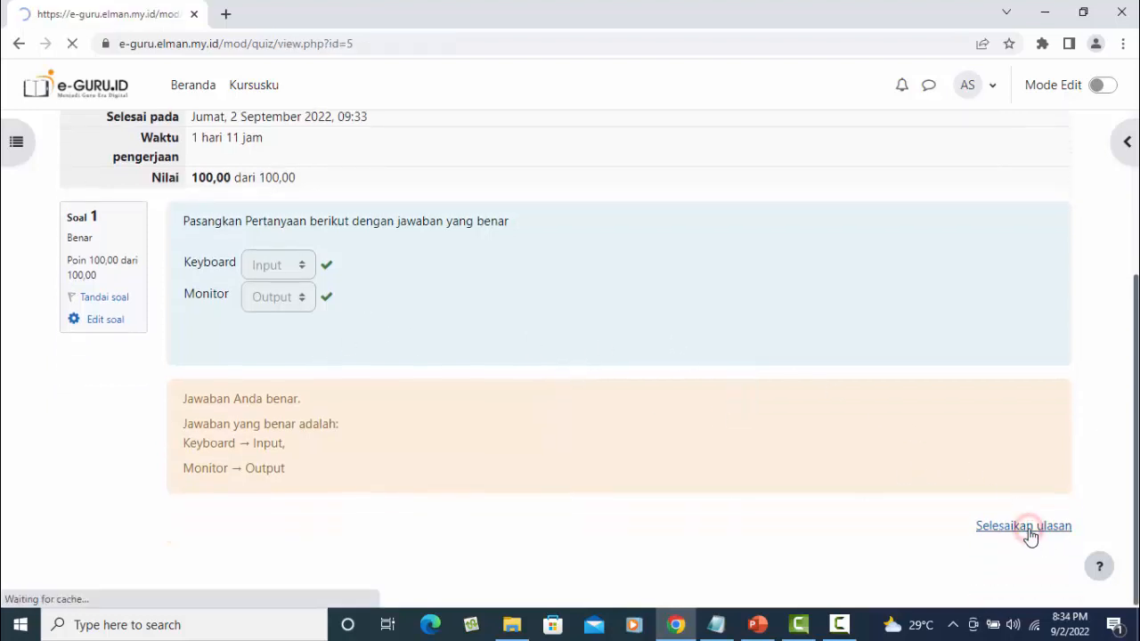
scroll(939, 433, "down", 2)
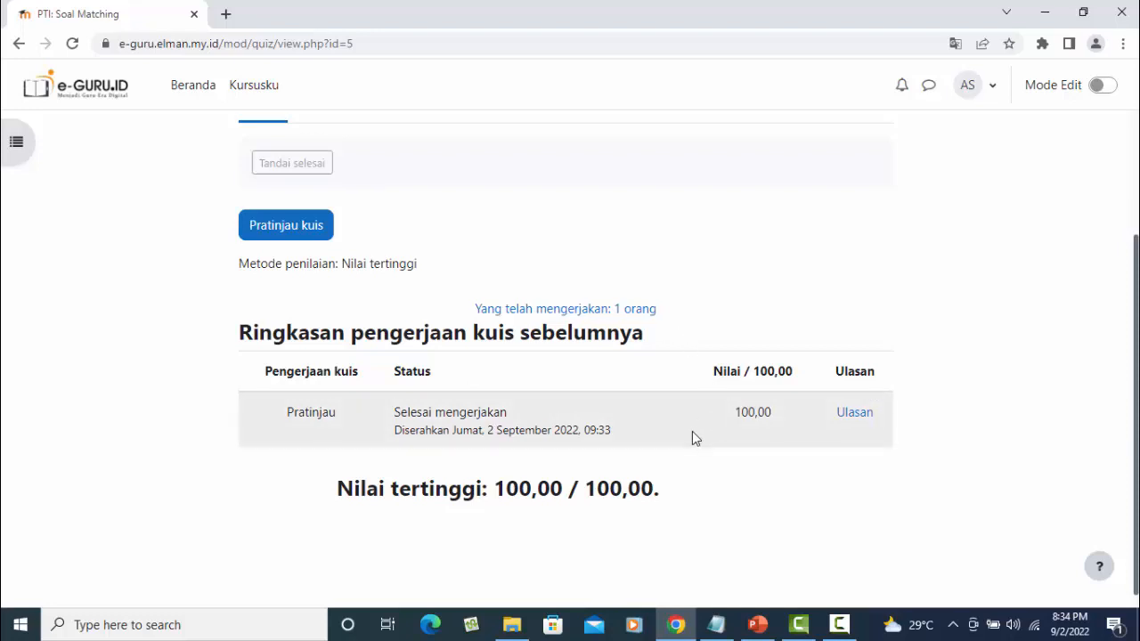
scroll(692, 431, "up", 2)
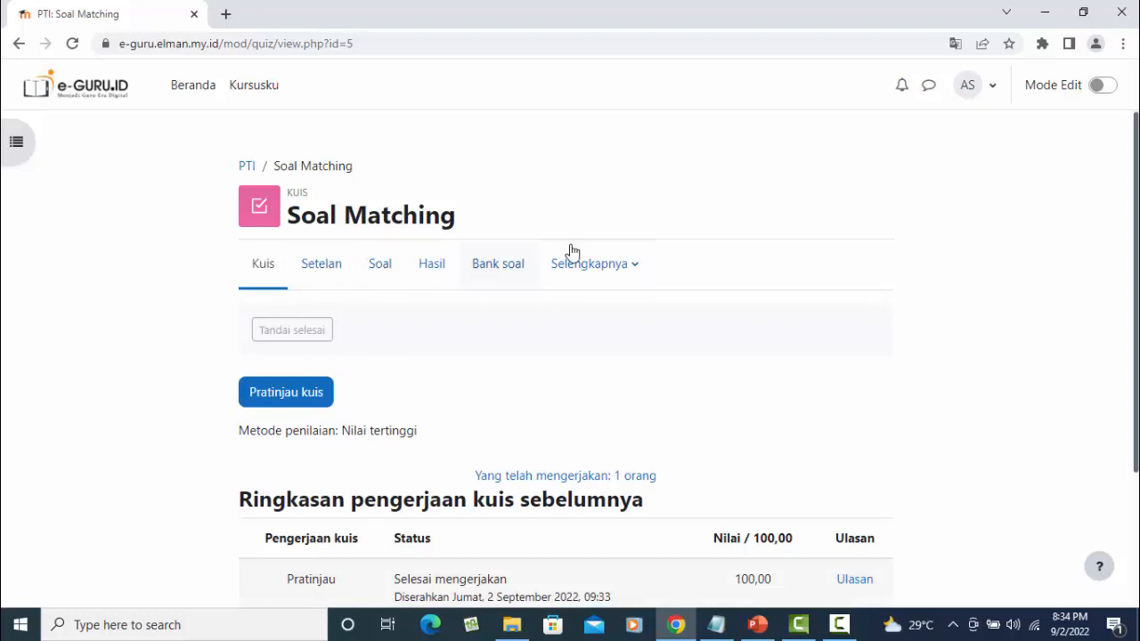
Return to the PTI course and start a preview of the Soal Short Answer quiz.
left_click(247, 166)
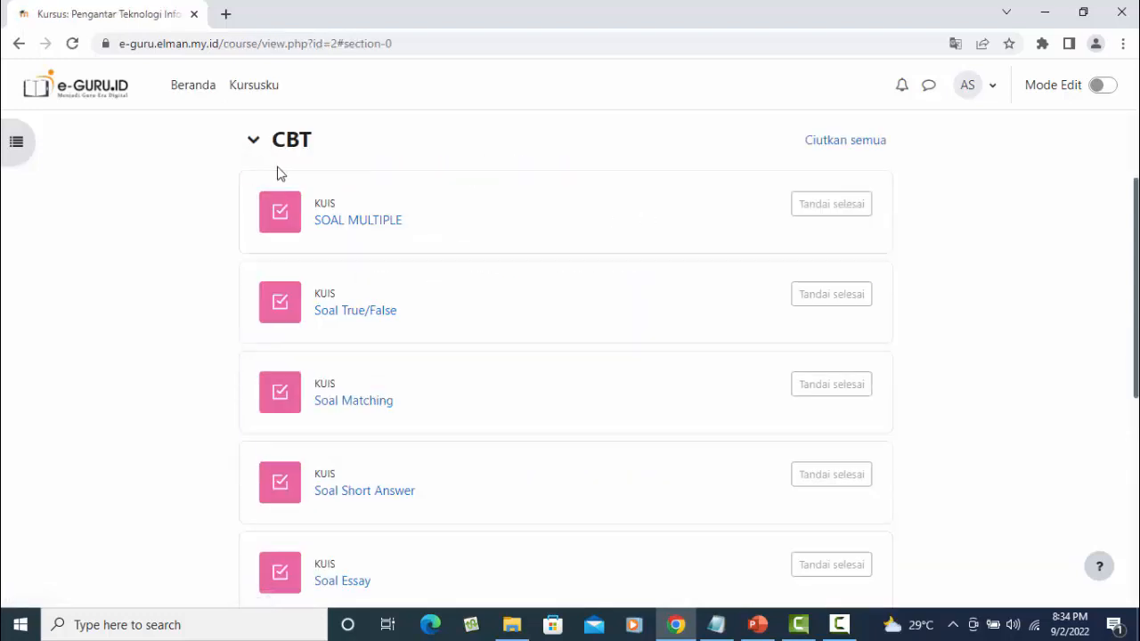
scroll(480, 396, "down", 2)
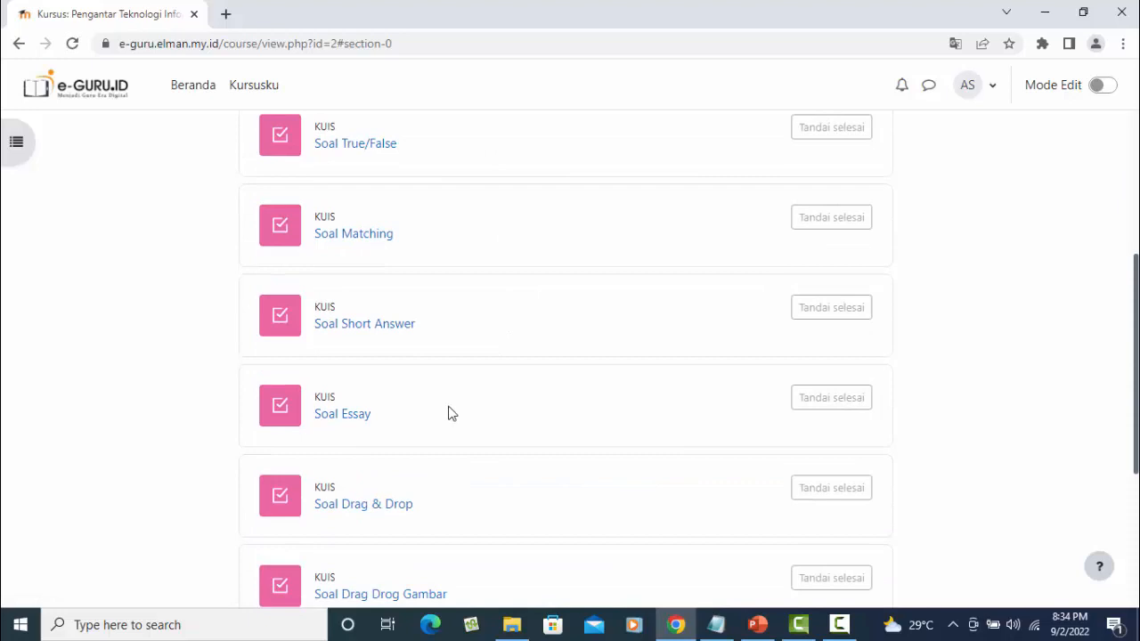
left_click(400, 329)
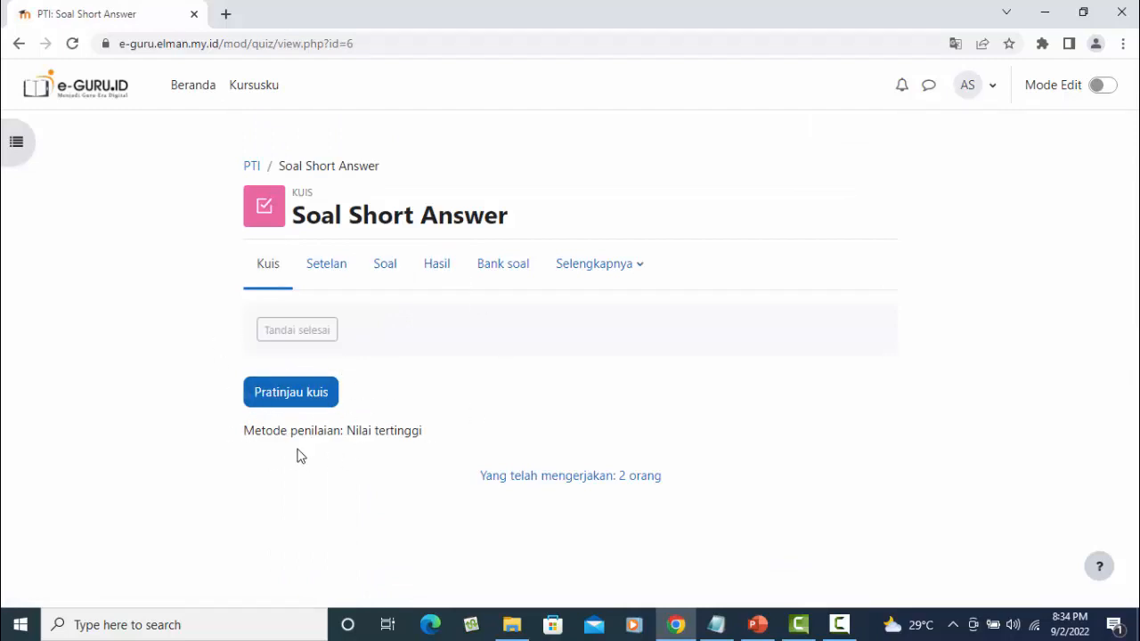
left_click(307, 396)
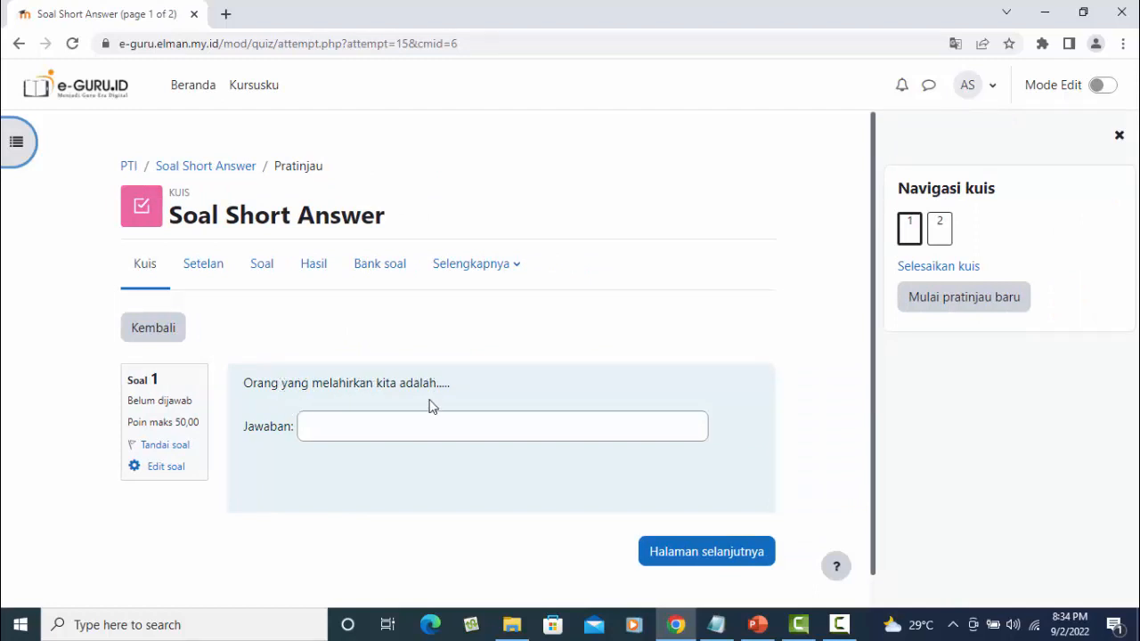
Answer short-answer question 1 with "mama" and question 2 with "mouse".
left_click(328, 431)
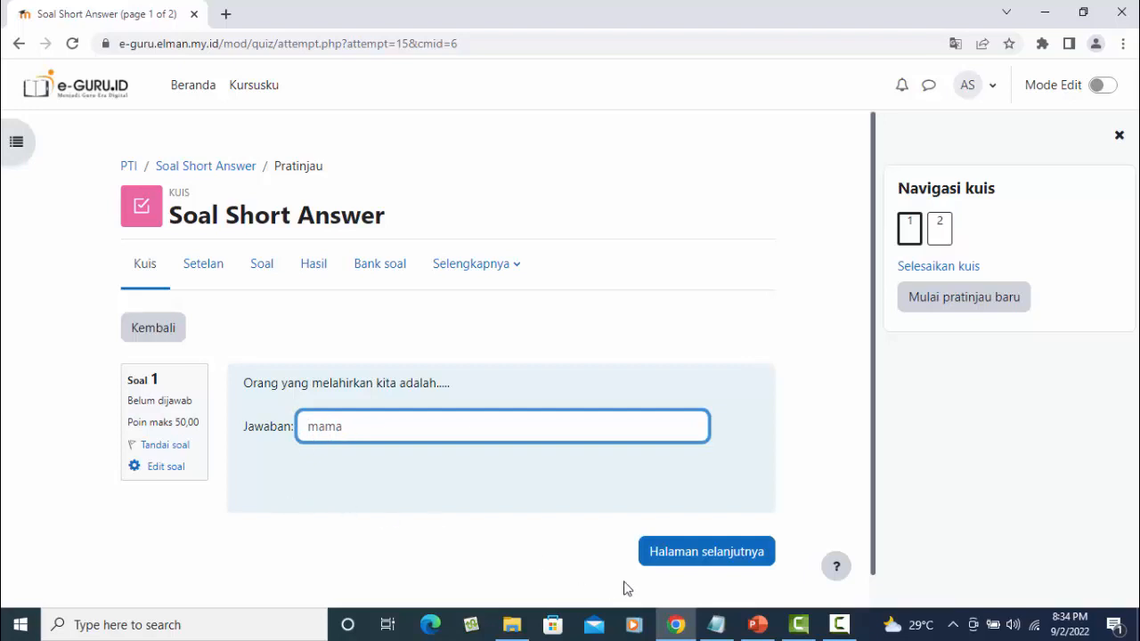
left_click(719, 556)
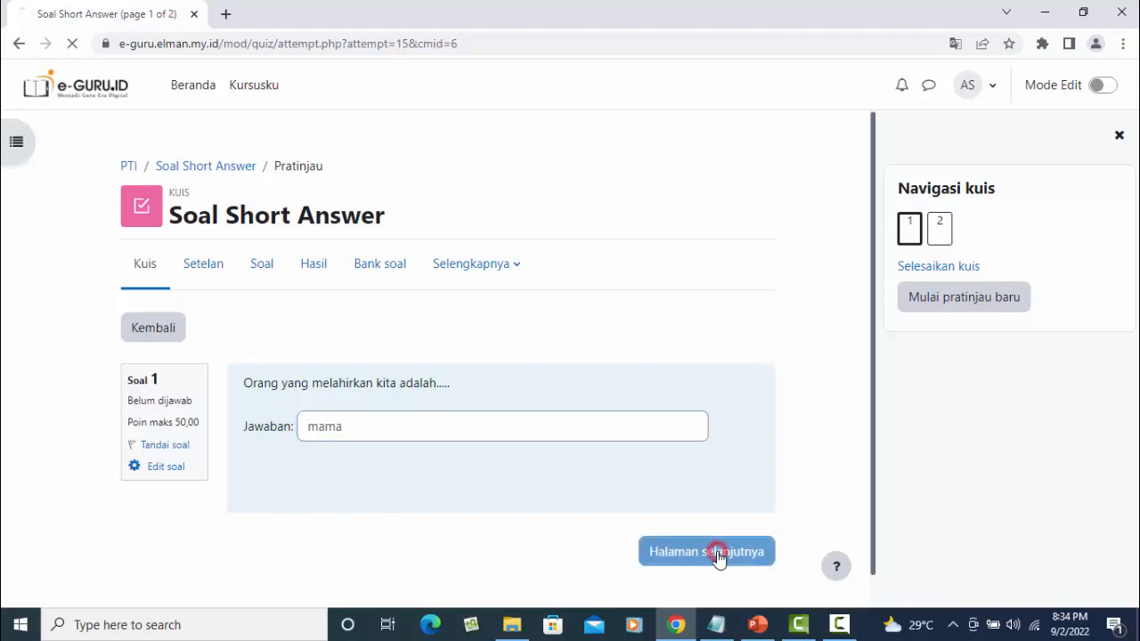
scroll(650, 386, "down", 1)
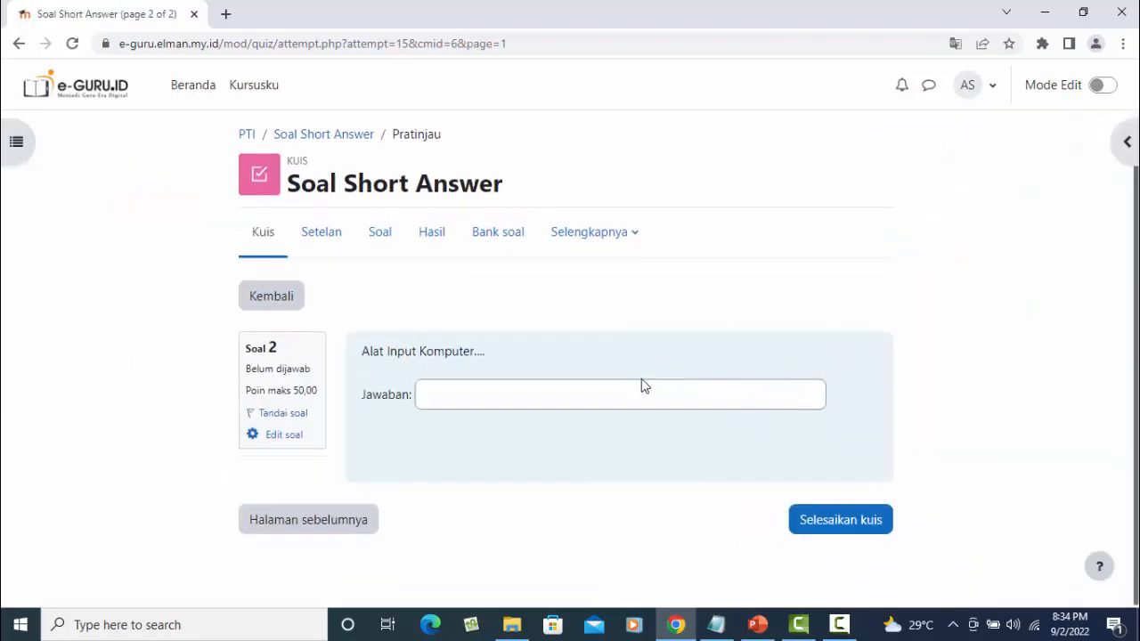
left_click(444, 392)
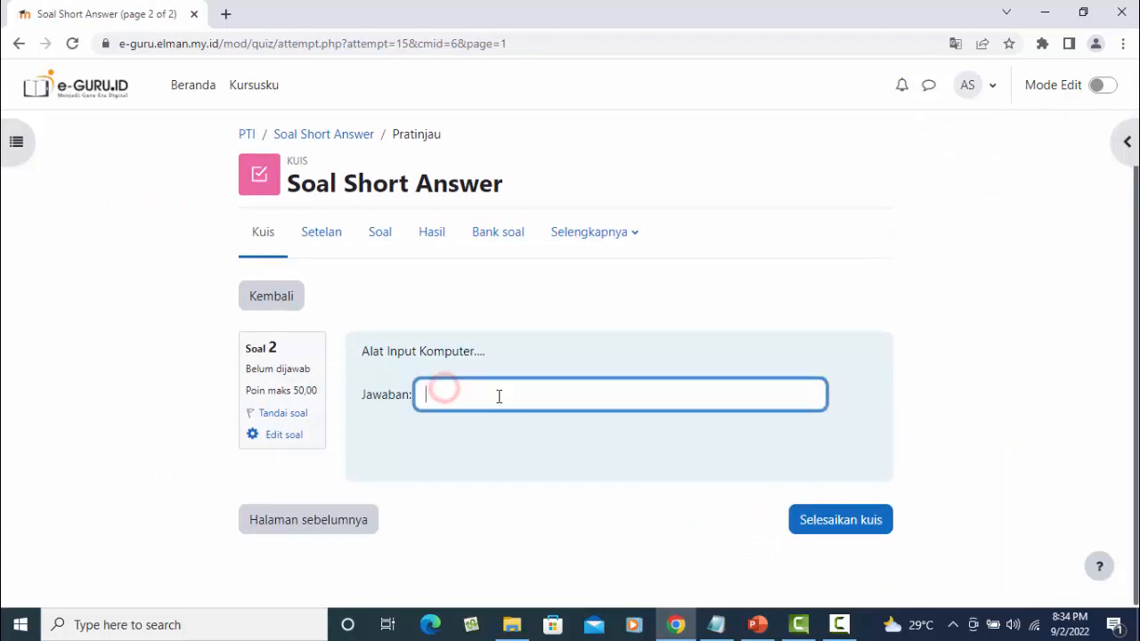
type("mouse")
Finish the Soal Short Answer attempt, submit all answers with confirmation, and review the graded responses.
left_click(835, 526)
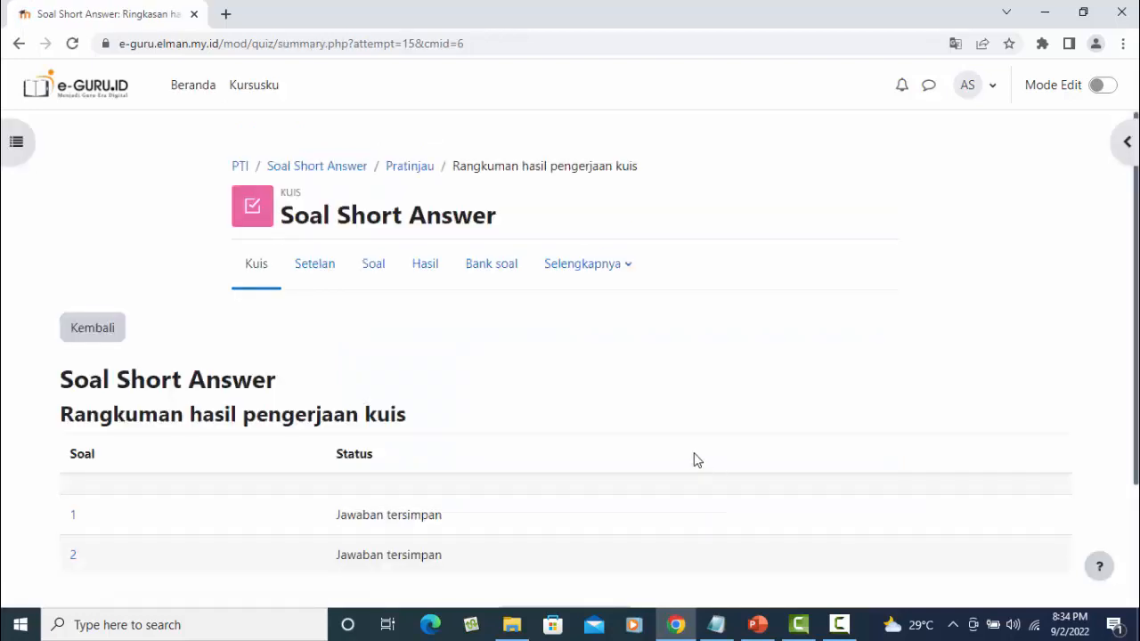
scroll(695, 459, "down", 2)
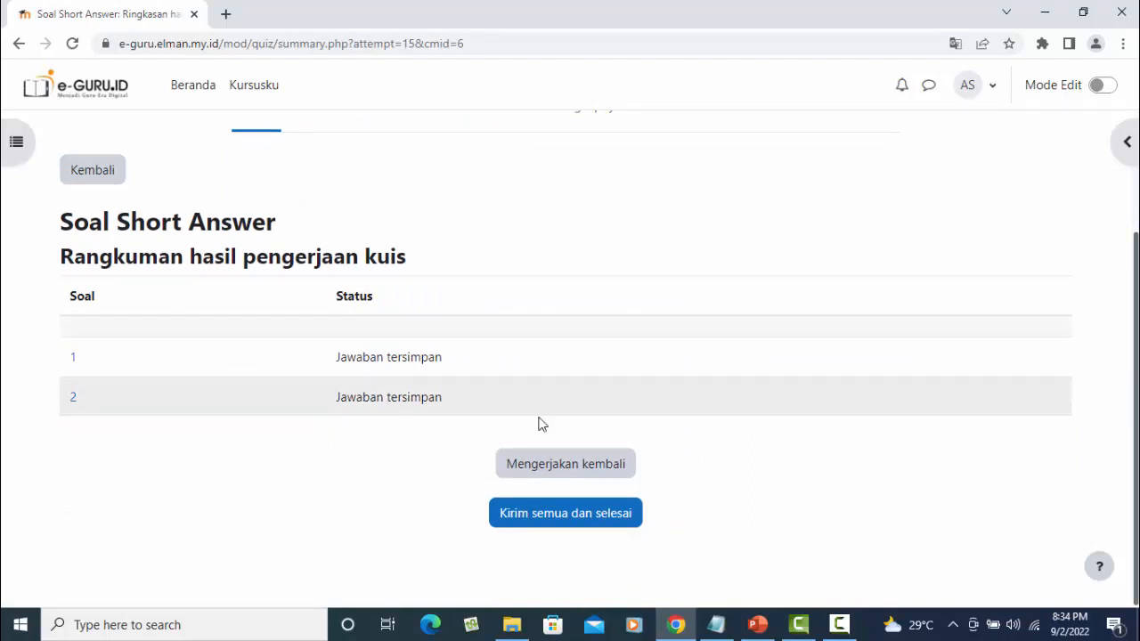
left_click(592, 524)
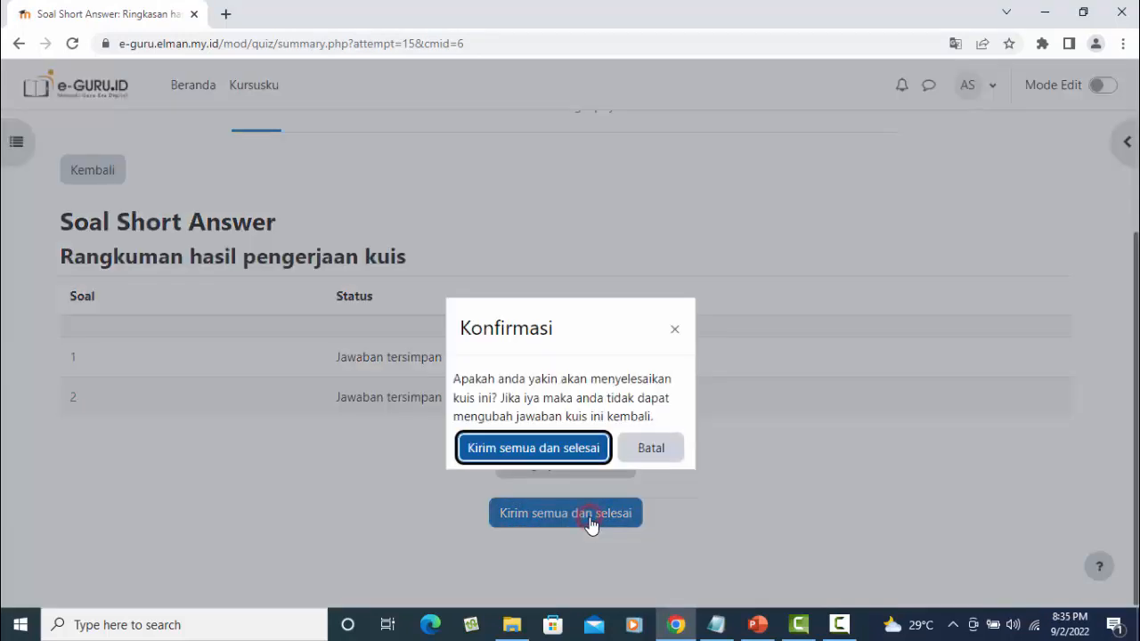
left_click(542, 450)
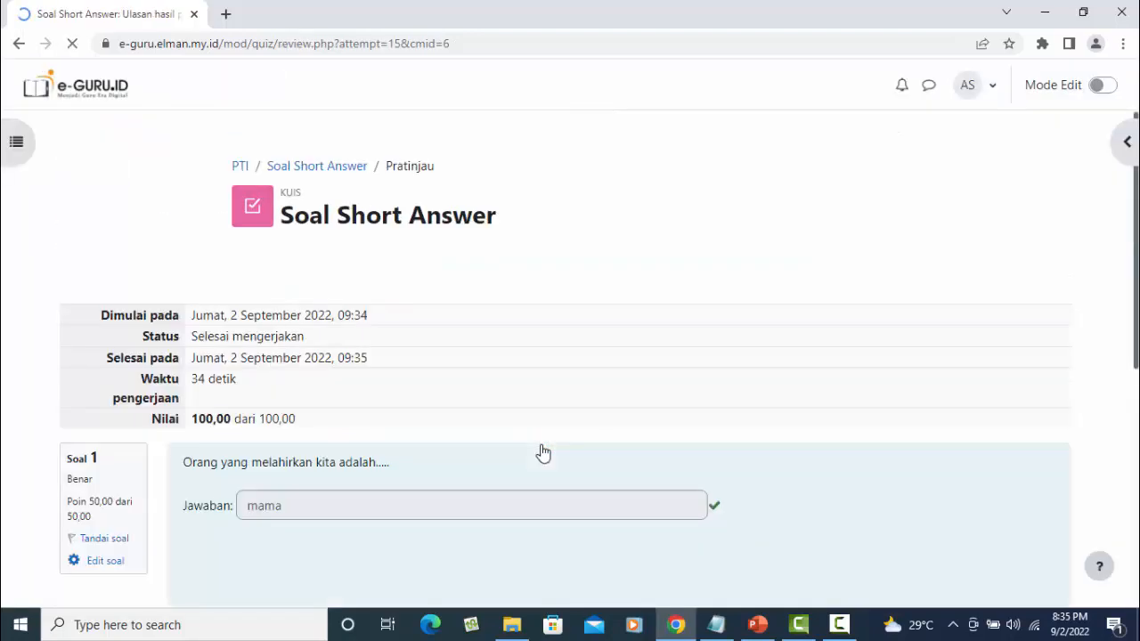
scroll(572, 412, "down", 3)
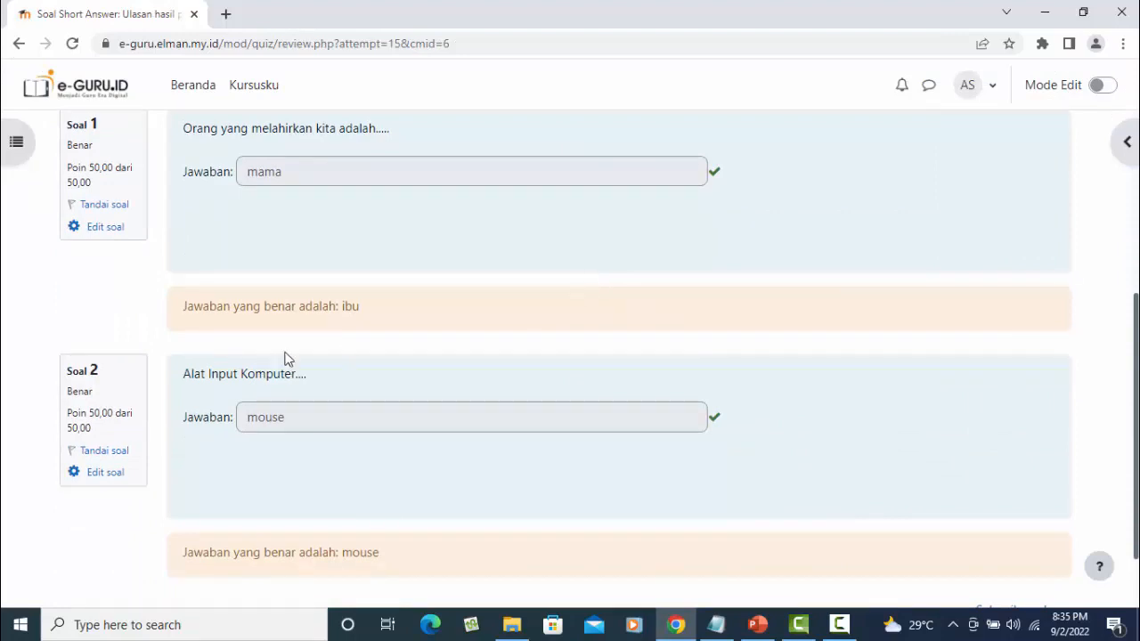
Compare the submitted short answers with the correct ones, finish the review and check the quiz's attempt summary.
scroll(333, 333, "up", 1)
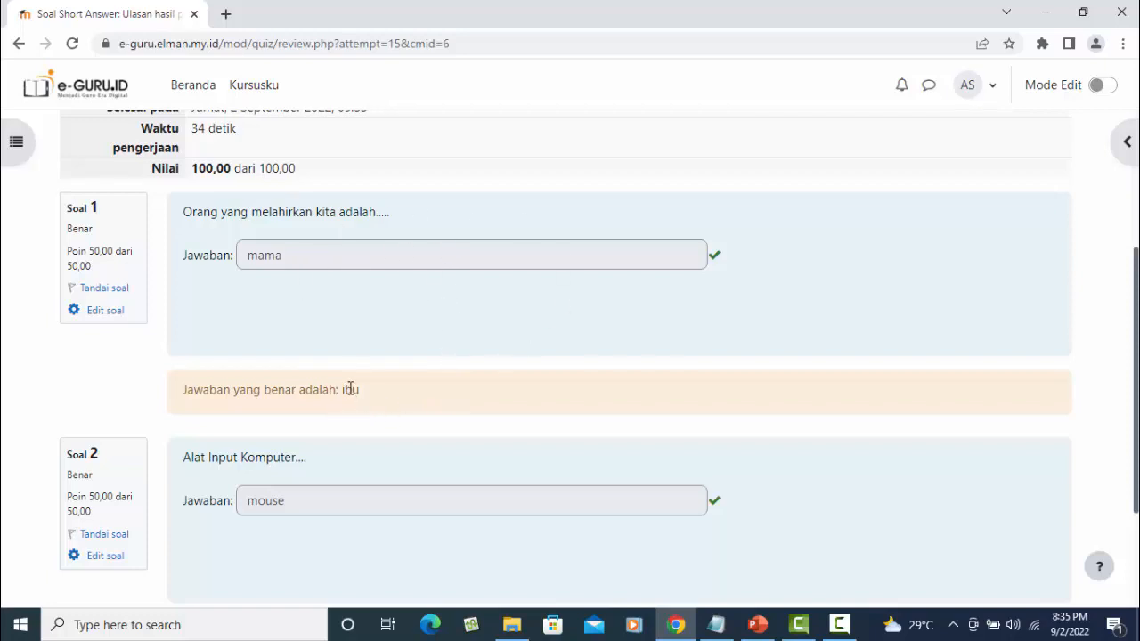
left_click_drag(343, 389, 360, 394)
scroll(648, 312, "down", 2)
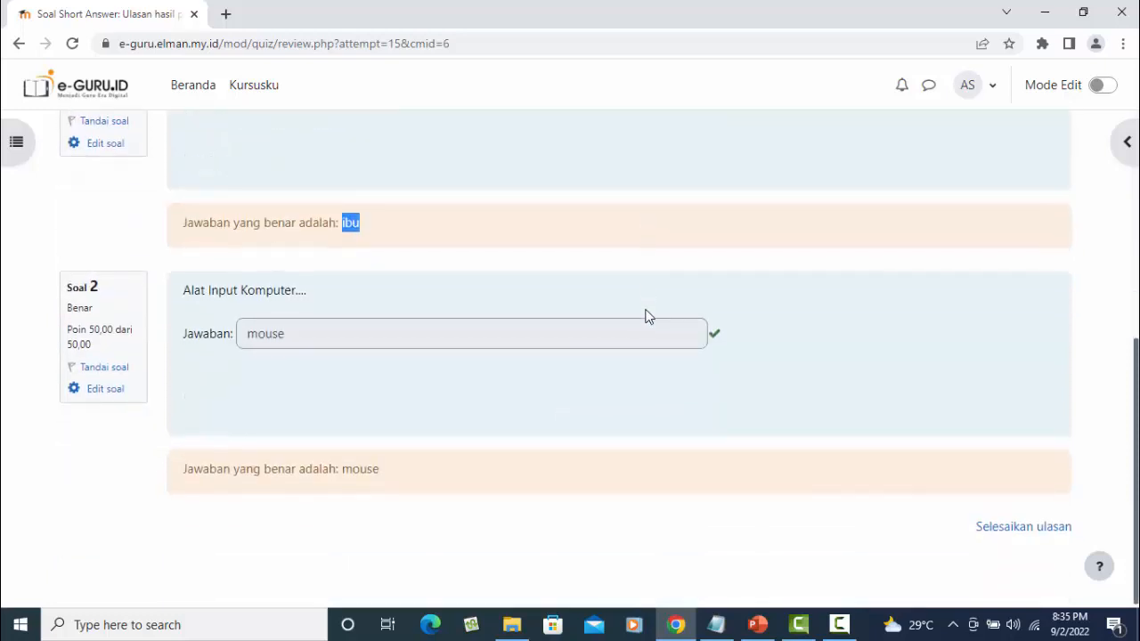
scroll(644, 315, "up", 3)
scroll(650, 326, "down", 3)
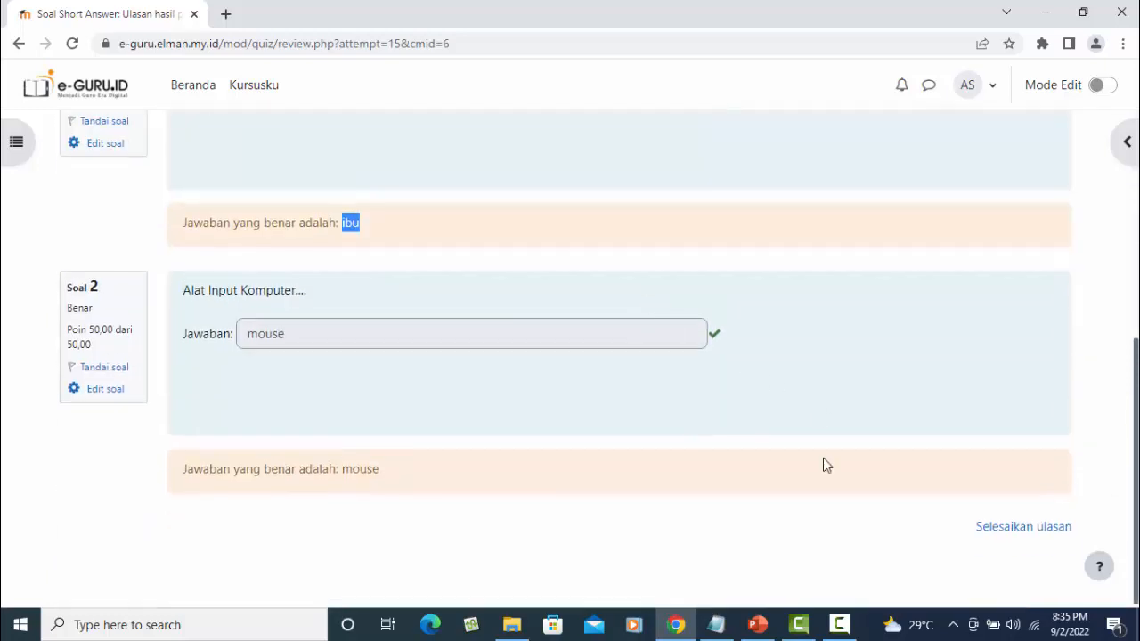
left_click(1038, 530)
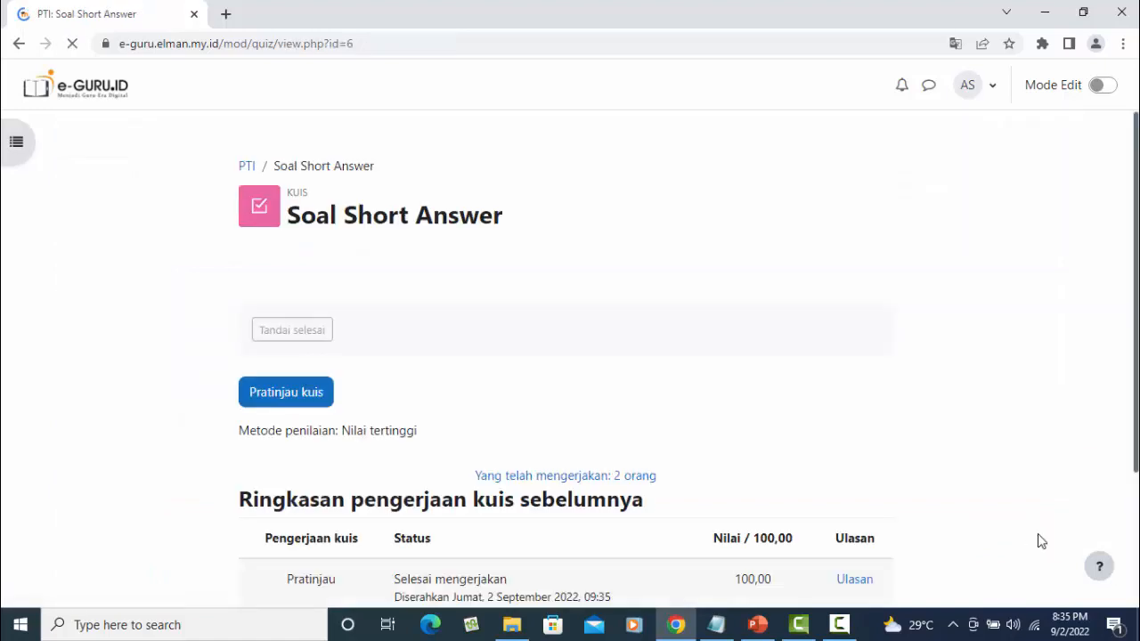
scroll(942, 462, "down", 2)
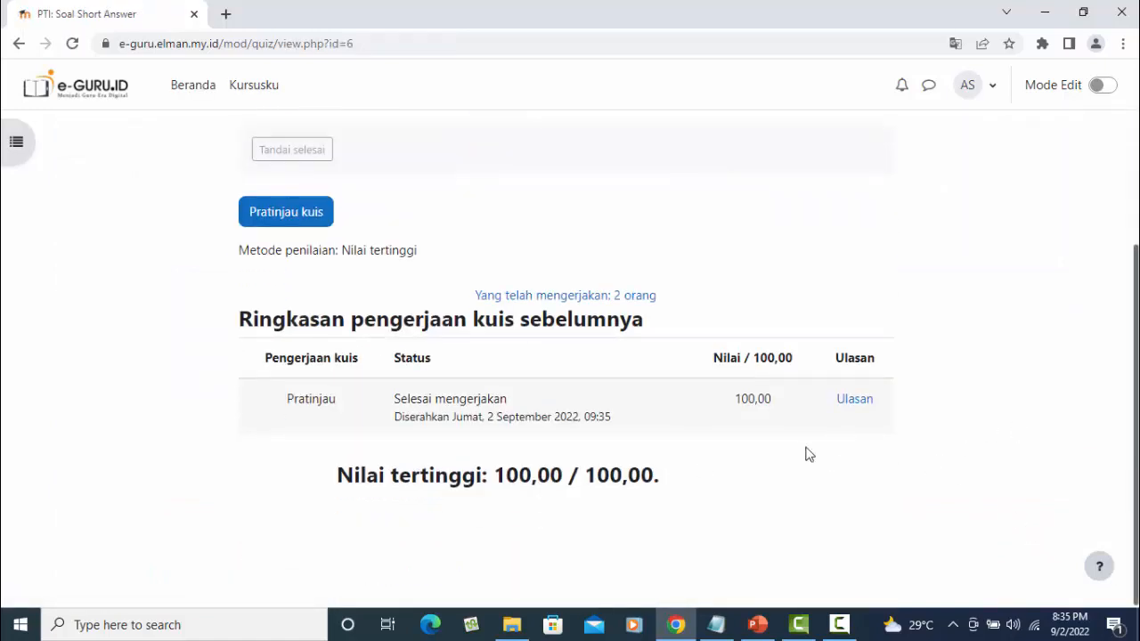
scroll(768, 454, "up", 2)
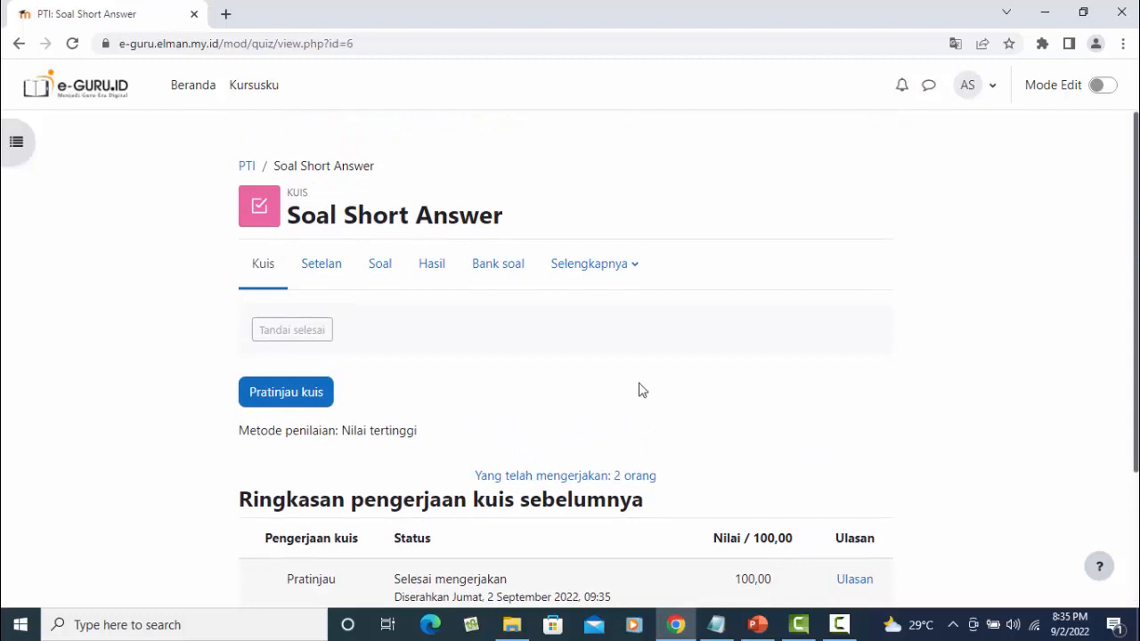
Return to the PTI course, turn on edit mode and go to the end of the CBT section's quiz list.
left_click(246, 167)
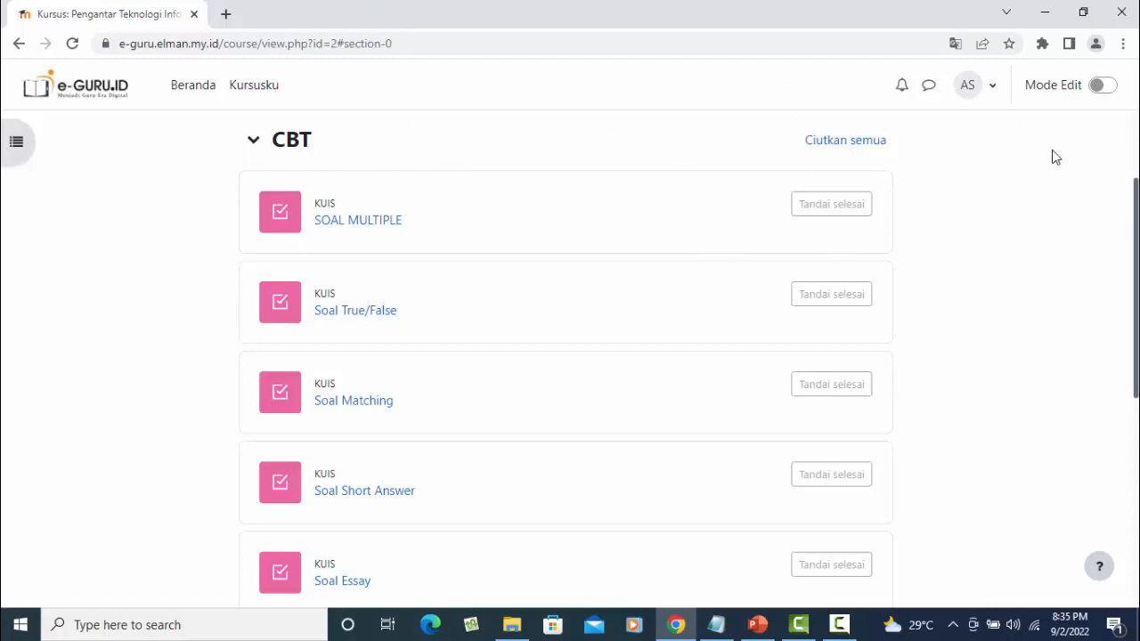
left_click(1107, 86)
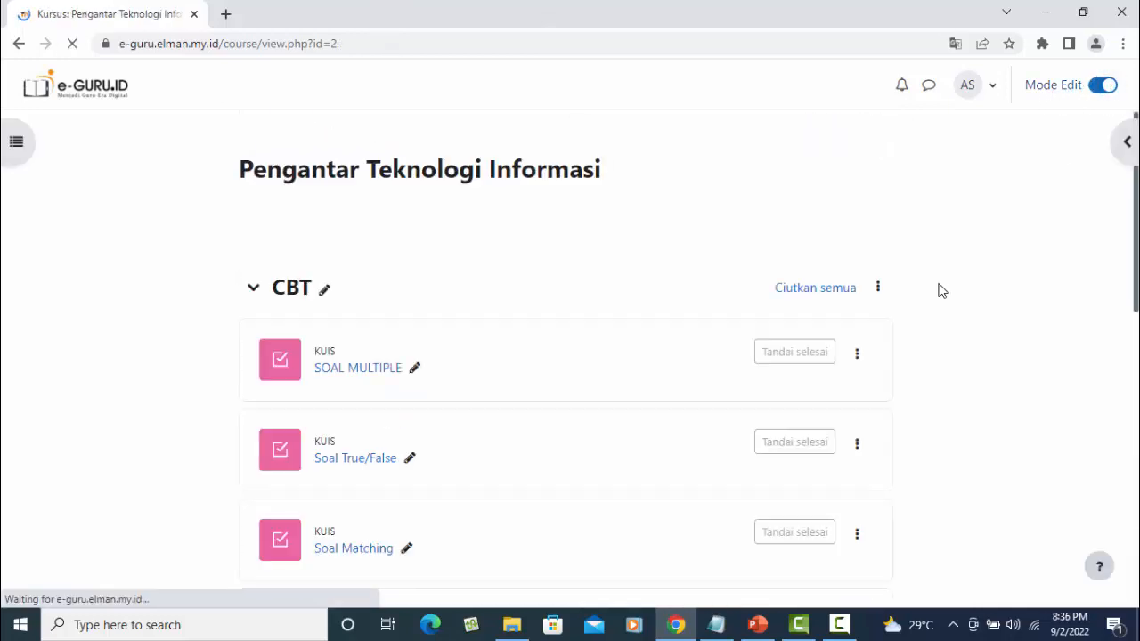
scroll(906, 303, "down", 8)
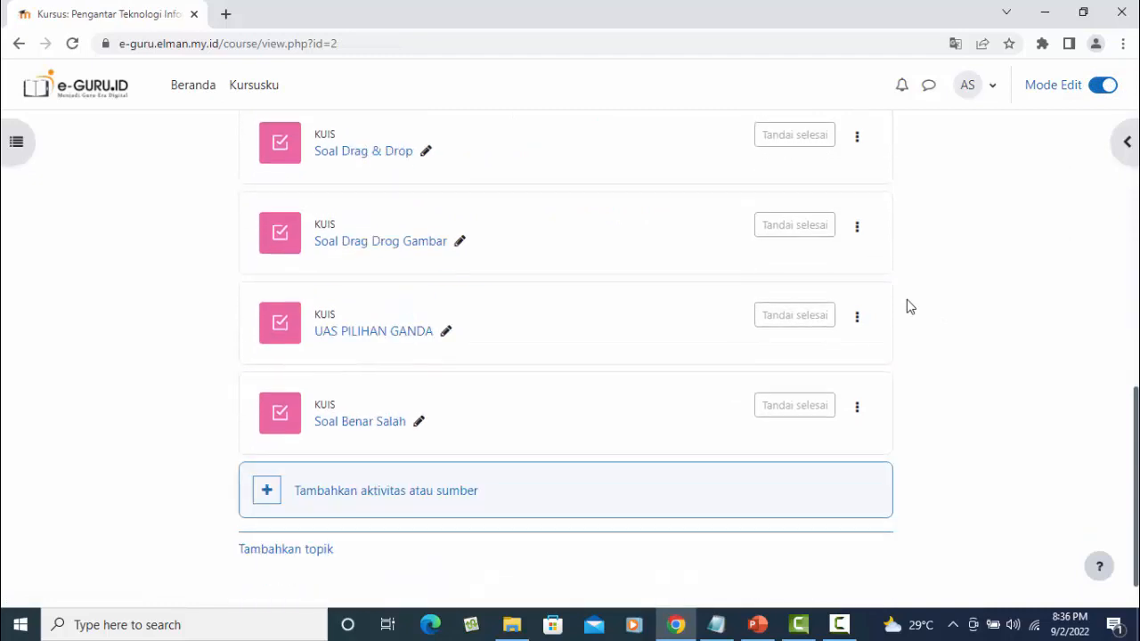
scroll(906, 297, "up", 6)
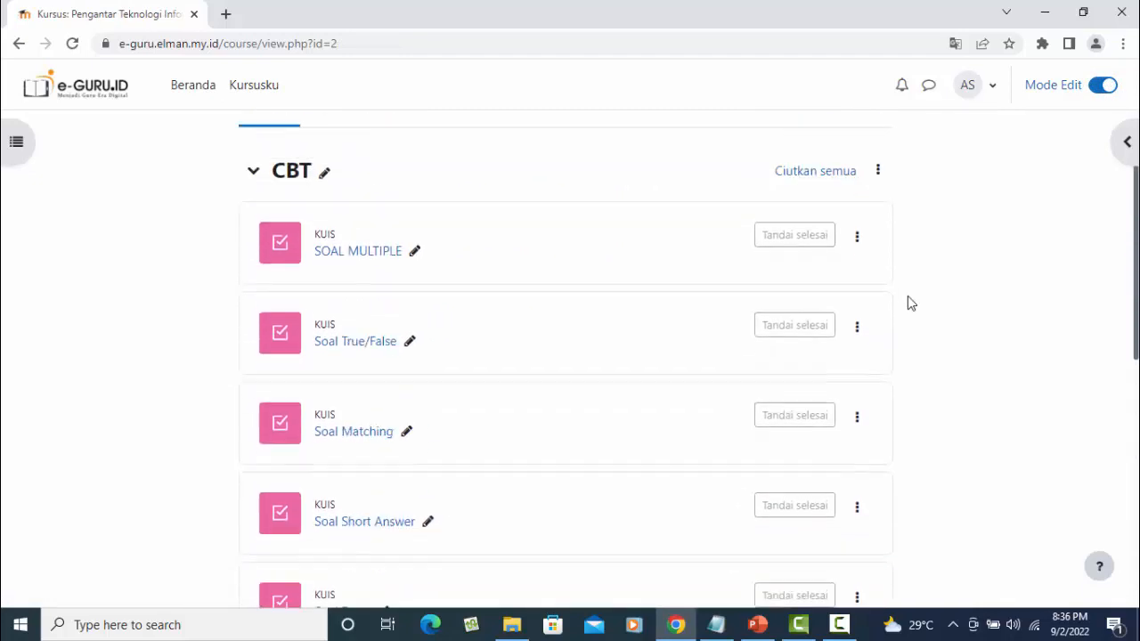
scroll(907, 295, "down", 6)
scroll(907, 303, "down", 1)
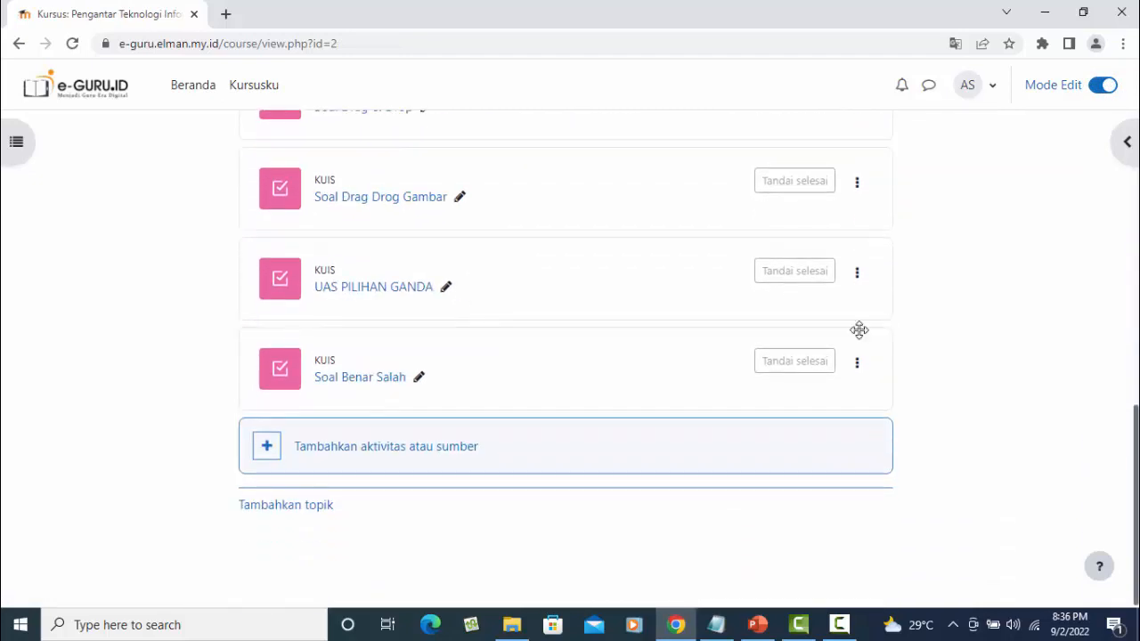
Add a new Kuis activity to the CBT section and name it "Soal Menjodohkan", leaving the description empty.
left_click(430, 454)
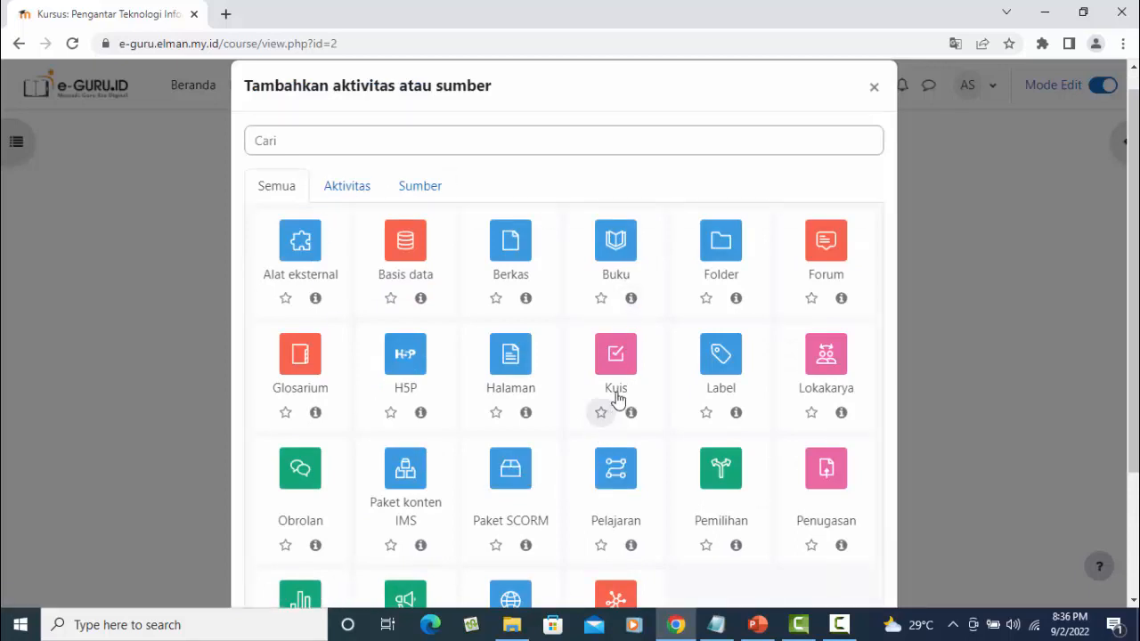
left_click(617, 355)
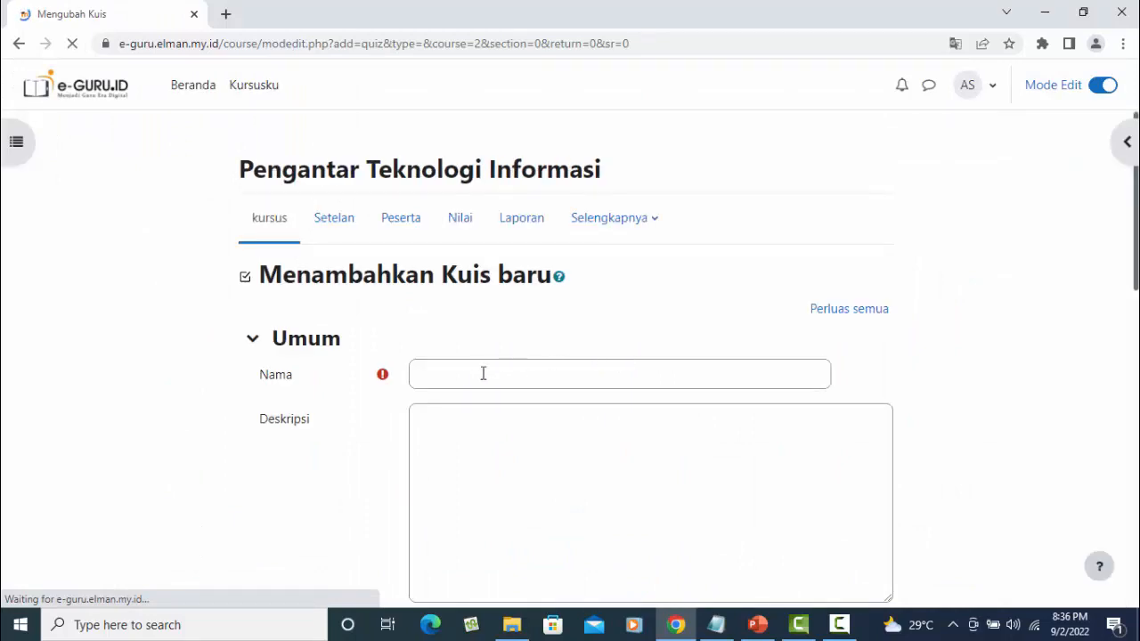
left_click(466, 374)
type("Soal Menjodohkan")
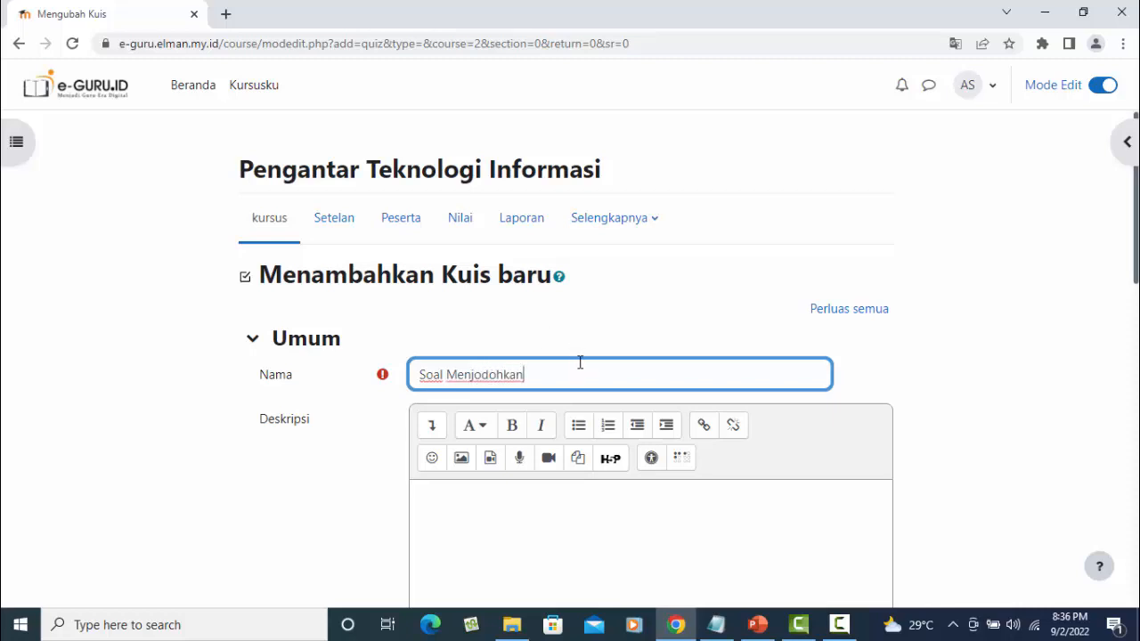
scroll(583, 362, "down", 2)
left_click(443, 324)
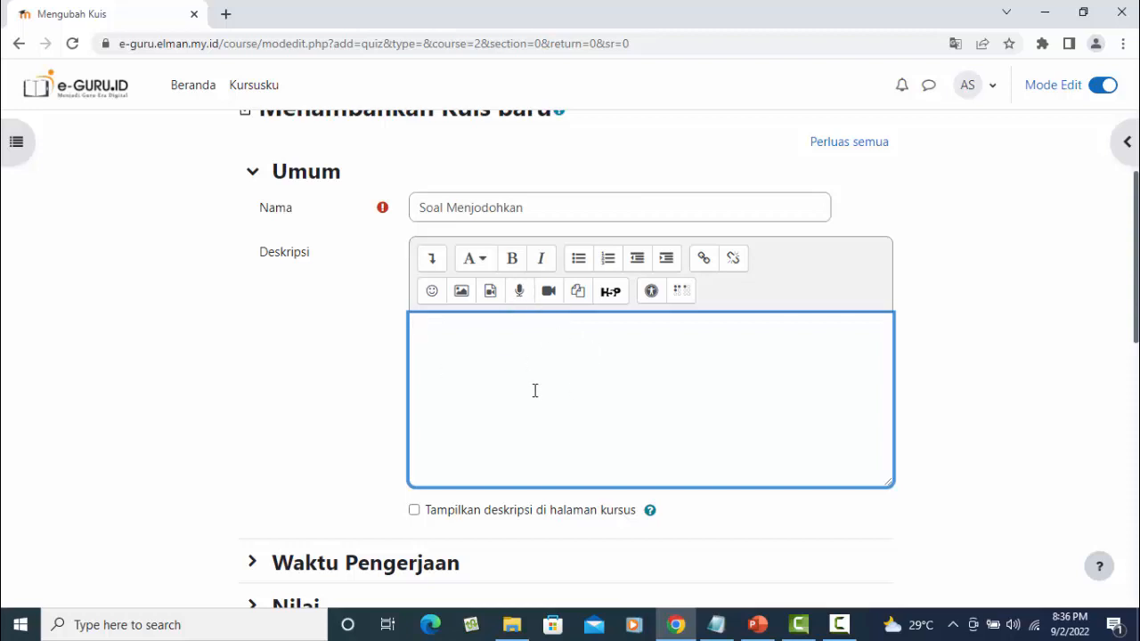
Enable the quiz's time limit (Waktu pengerjaan) and set it to 1 minute.
scroll(436, 464, "down", 3)
left_click(347, 322)
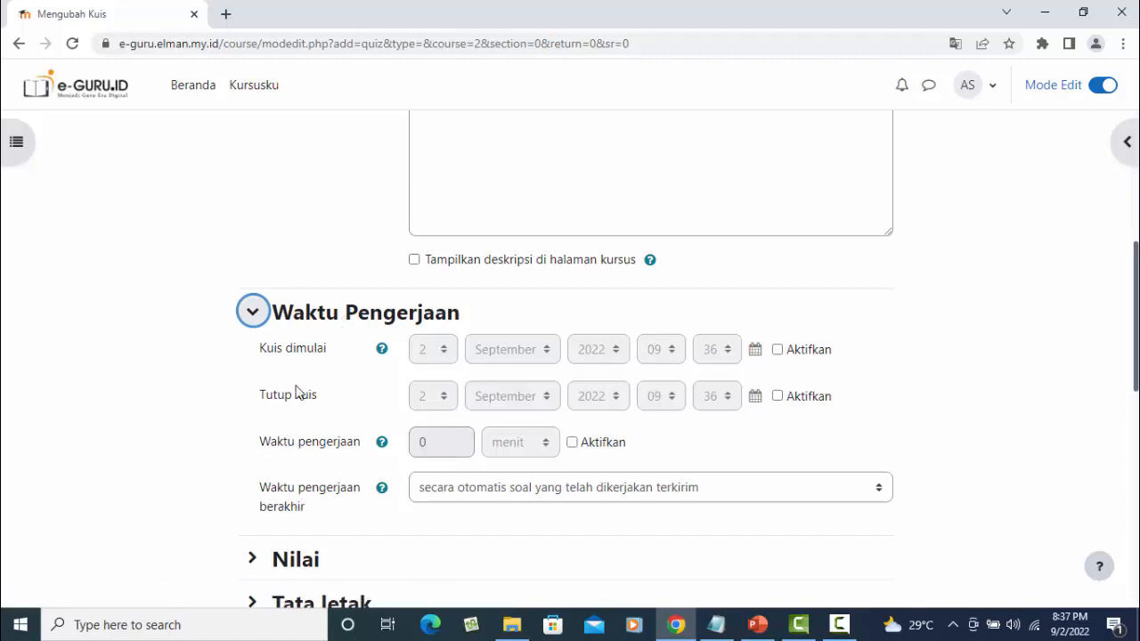
left_click(572, 443)
double_click(446, 442)
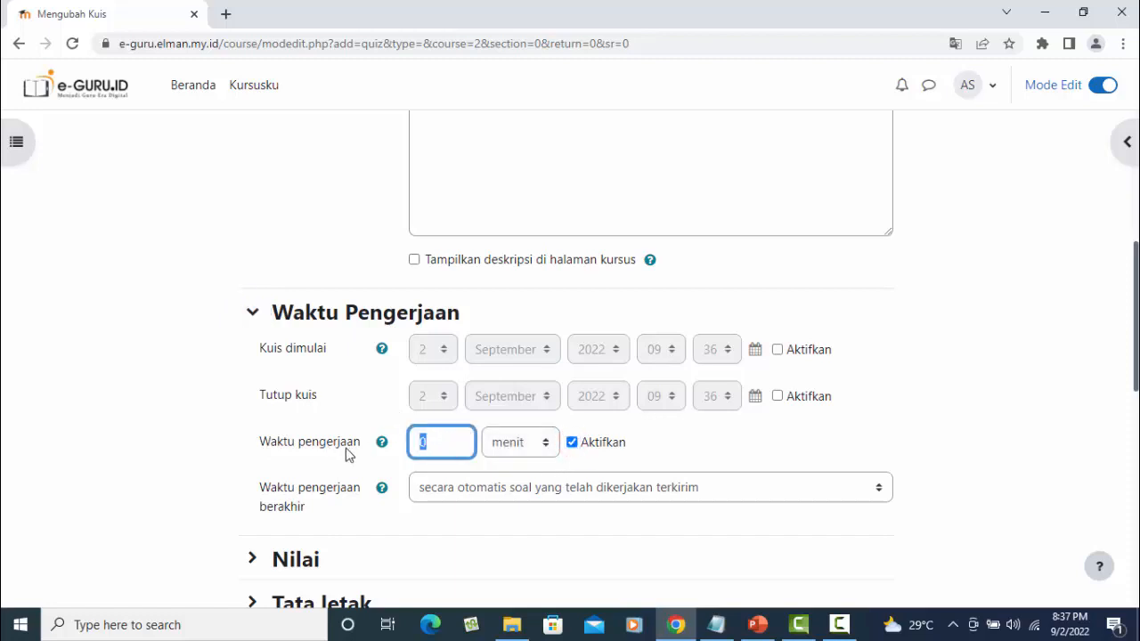
type("1")
double_click(447, 450)
left_click(456, 435)
scroll(891, 356, "down", 2)
Examine the Nilai and Tata letak settings, including the Halaman baru options, keeping Tiap soal.
left_click(309, 398)
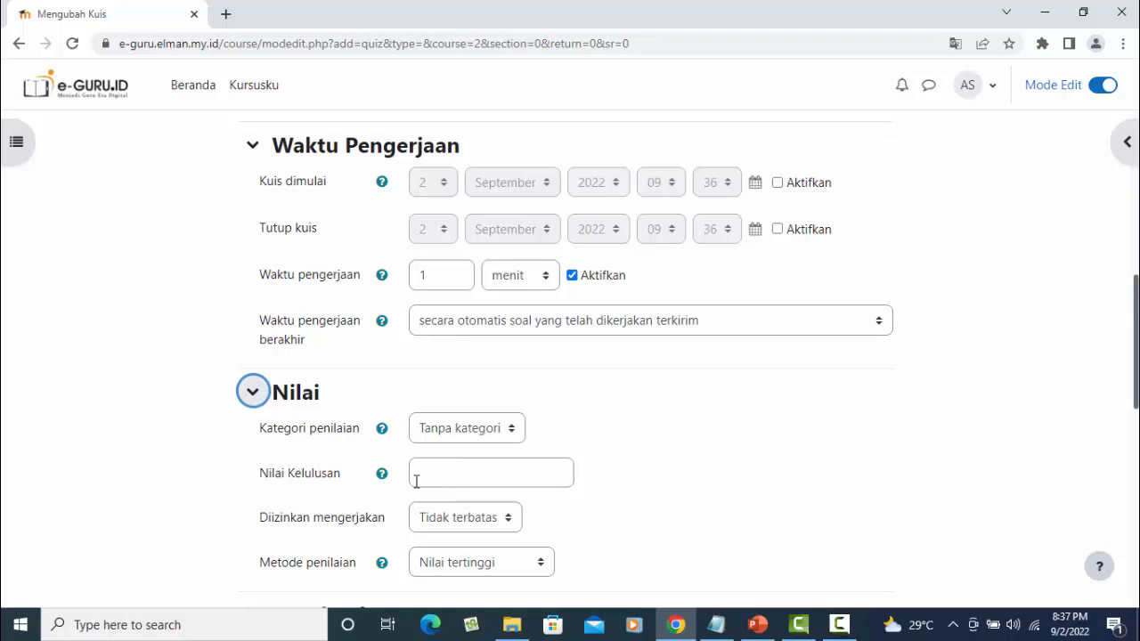
scroll(552, 445, "down", 3)
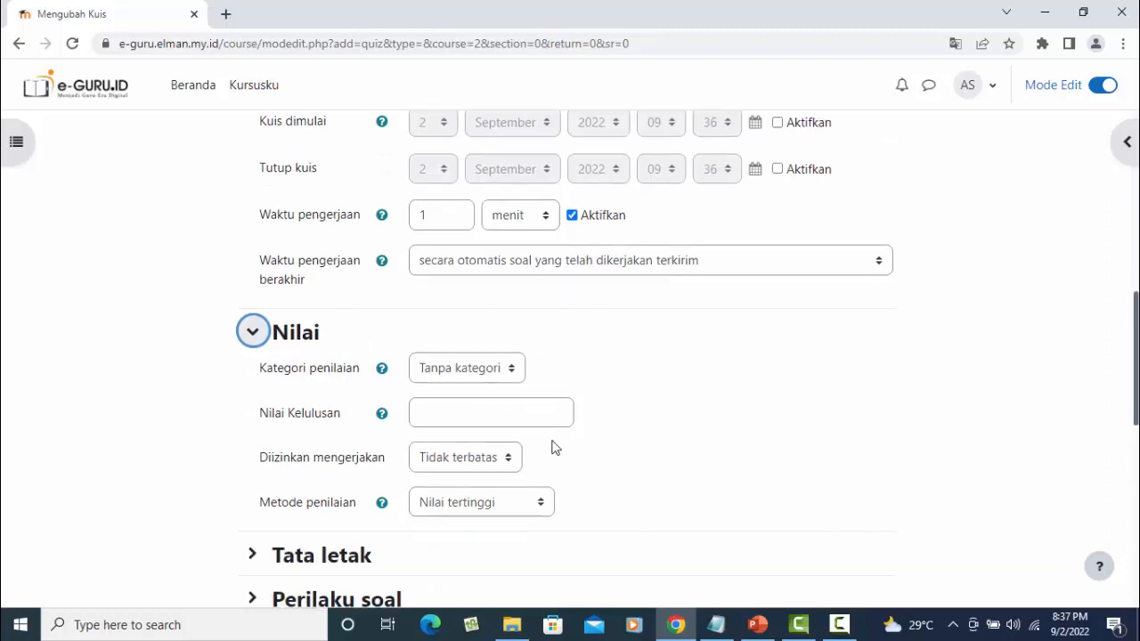
left_click(357, 377)
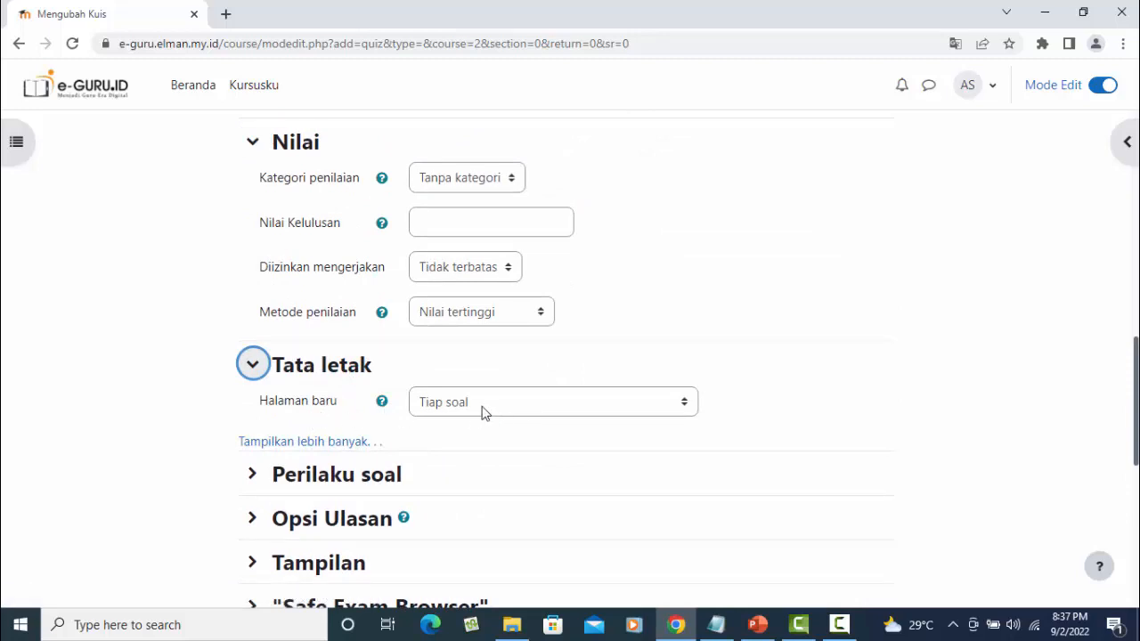
left_click(454, 404)
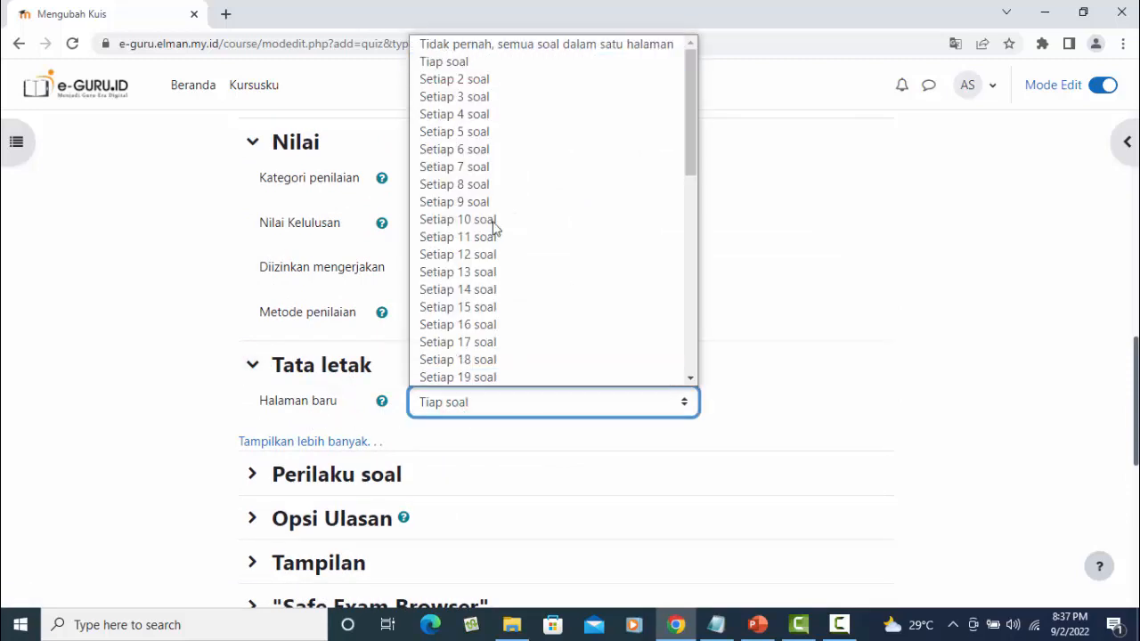
left_click(840, 266)
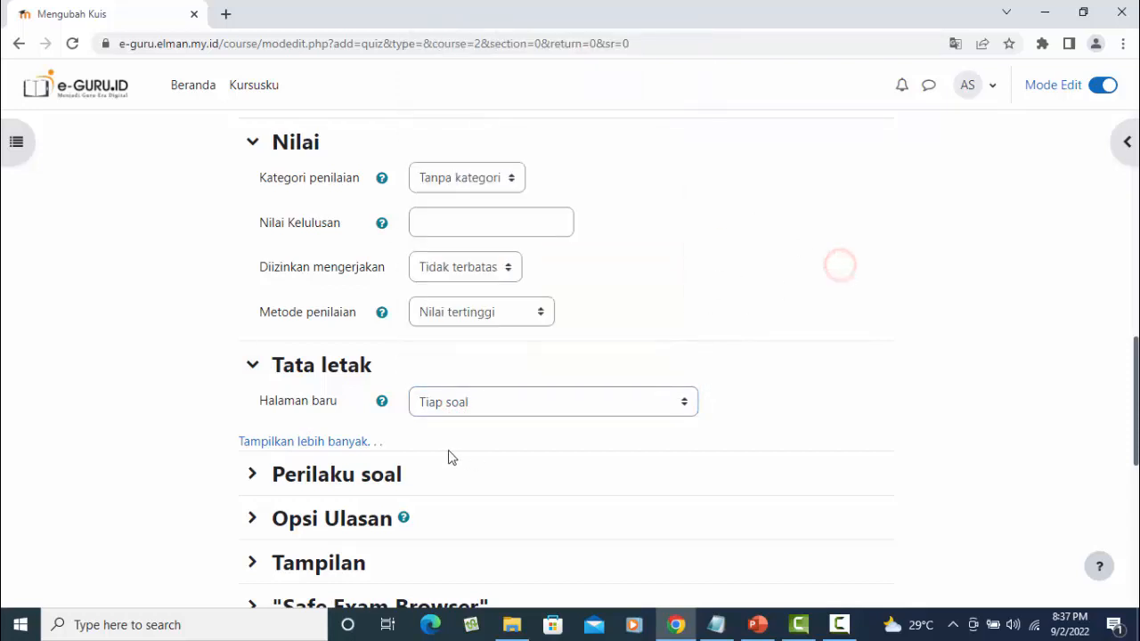
Examine the Perilaku soal choices and the Opsi Ulasan settings without changing them, and collapse both sections.
left_click(375, 475)
scroll(677, 446, "down", 2)
scroll(677, 445, "down", 1)
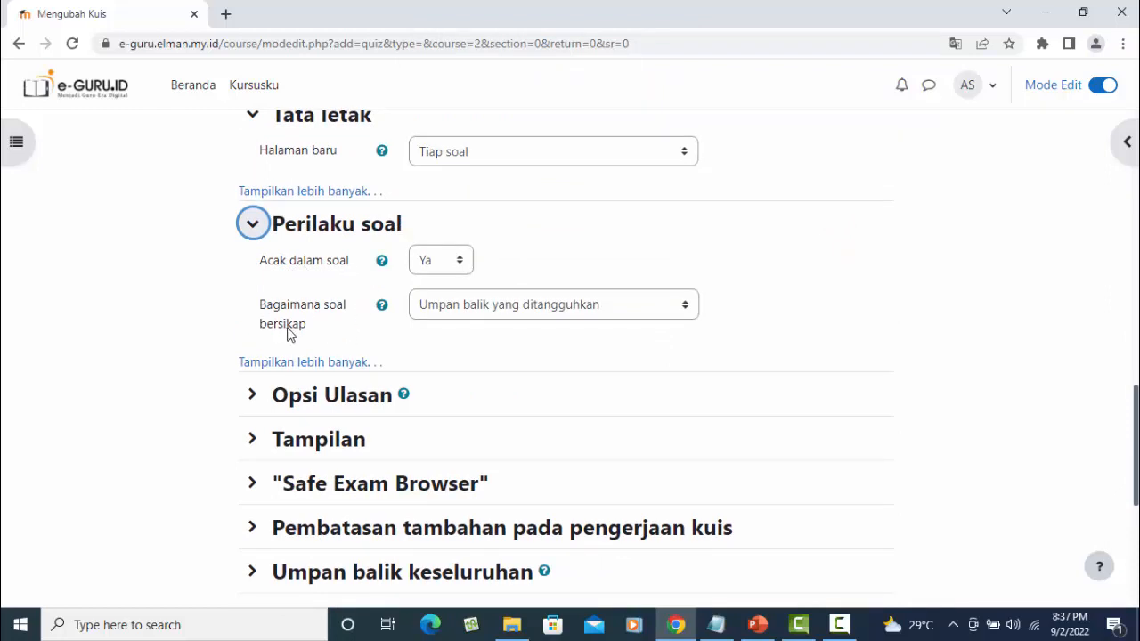
left_click(512, 312)
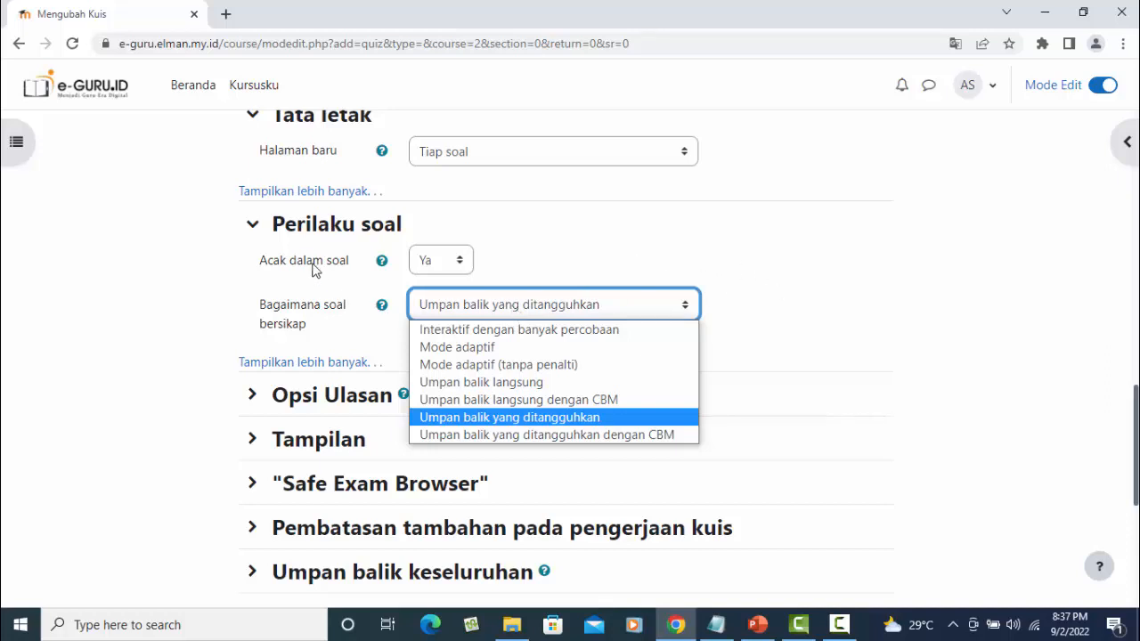
left_click(821, 252)
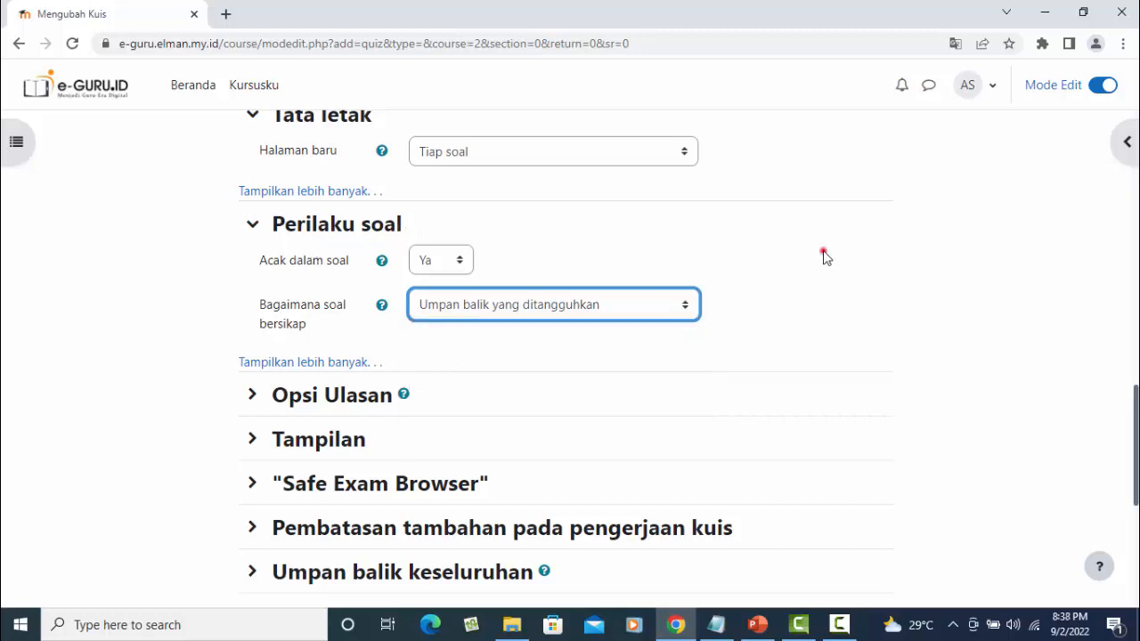
left_click(252, 224)
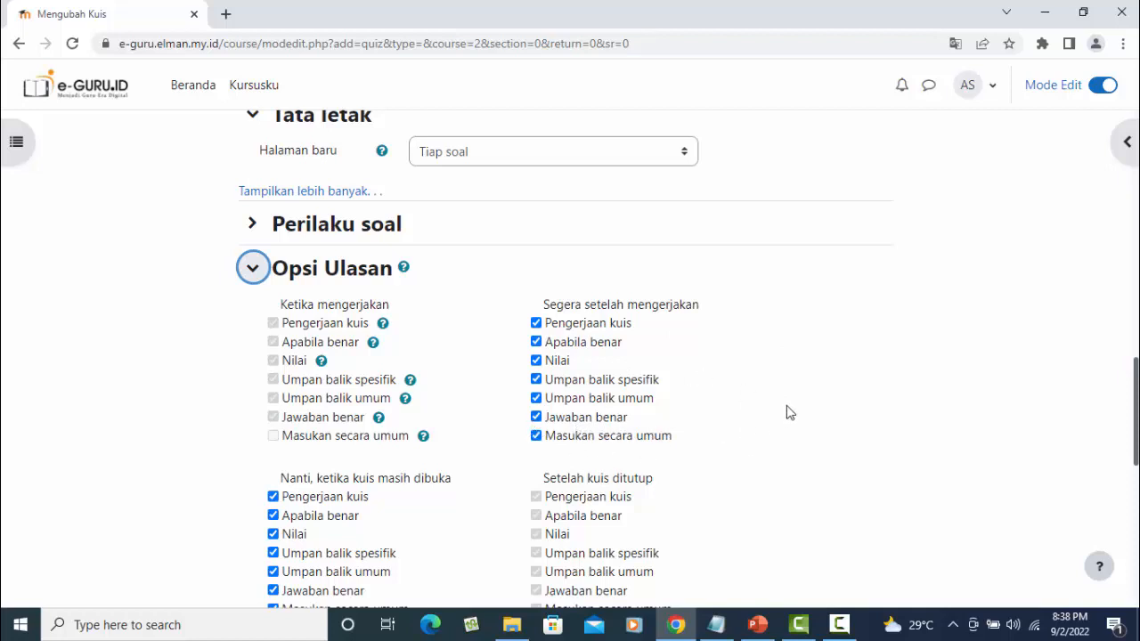
left_click(252, 268)
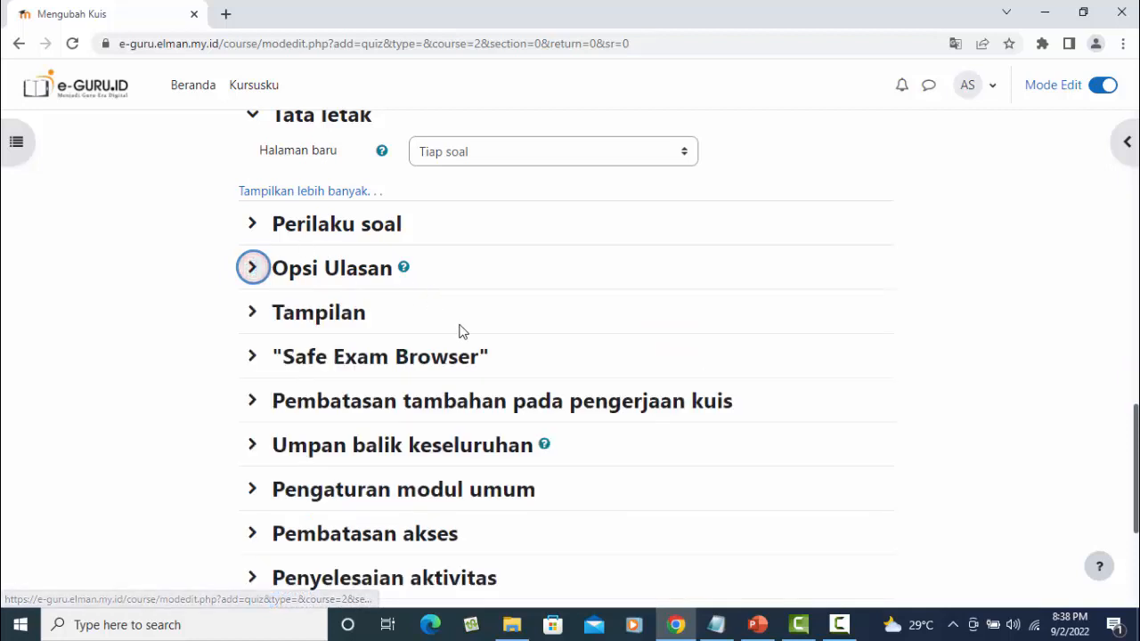
Save and display the new quiz, return to the PTI course and reopen Soal Menjodohkan from the CBT list.
scroll(462, 331, "down", 2)
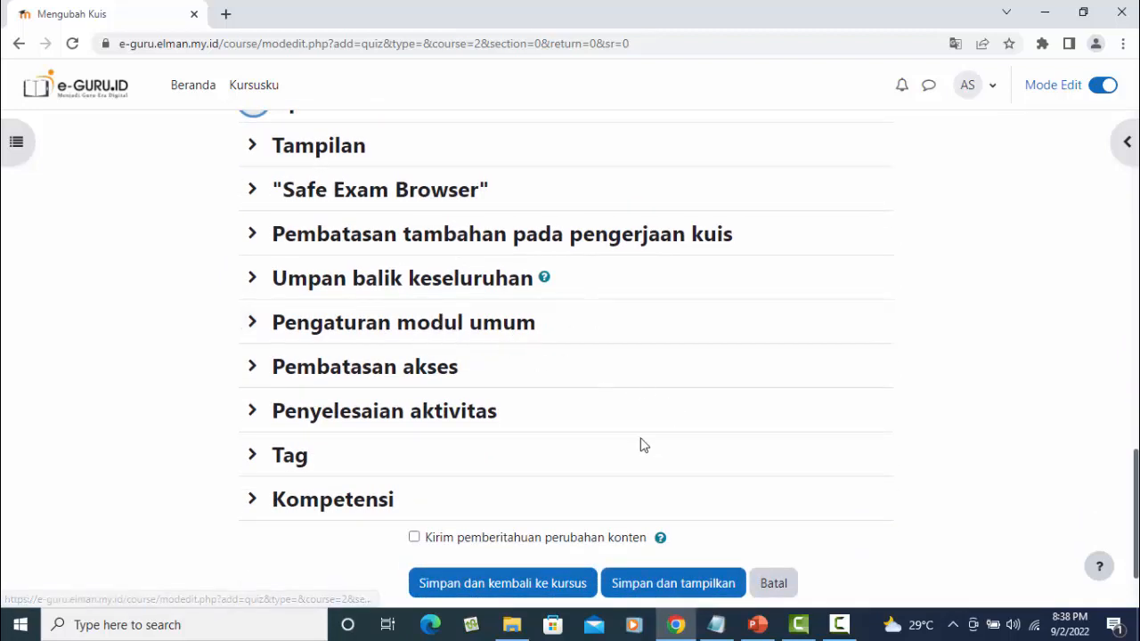
left_click(703, 585)
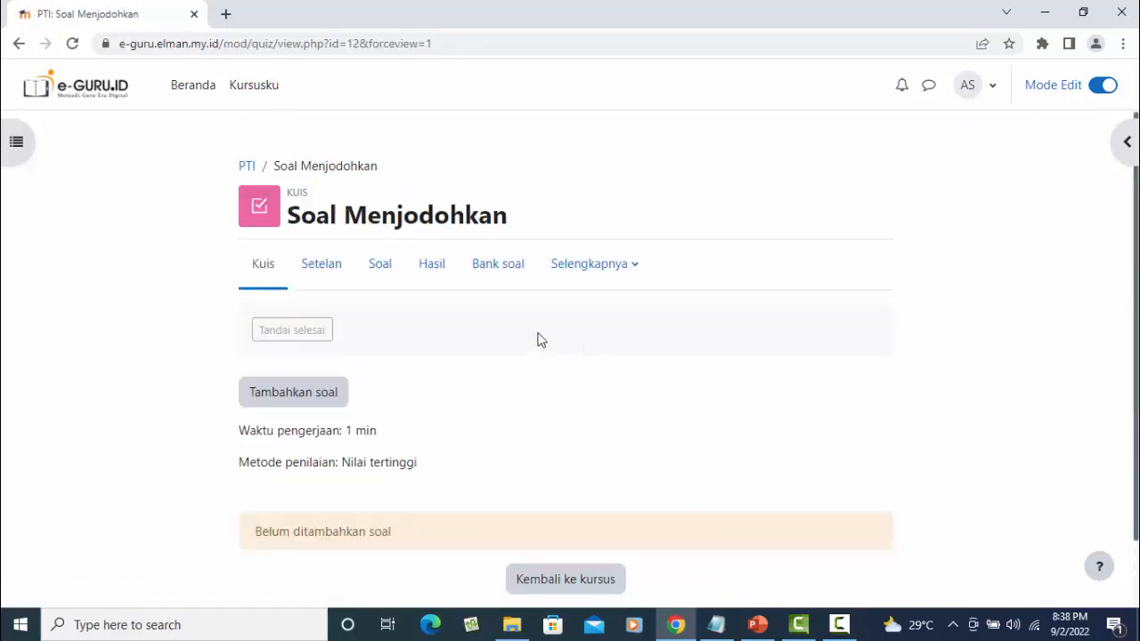
left_click(247, 169)
scroll(710, 409, "down", 5)
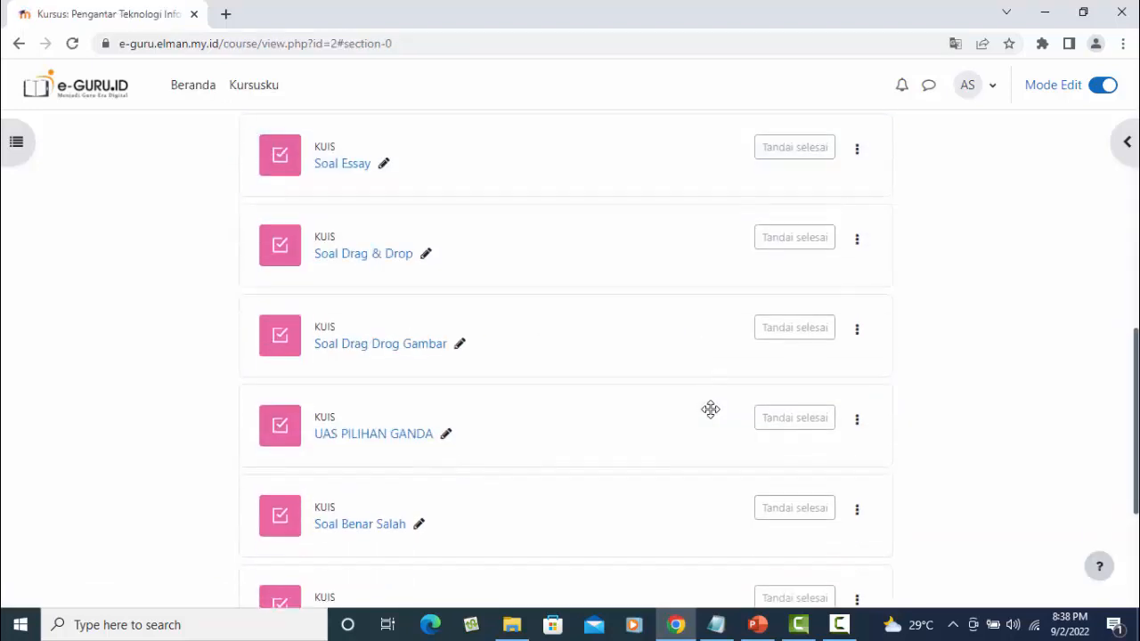
scroll(709, 409, "down", 3)
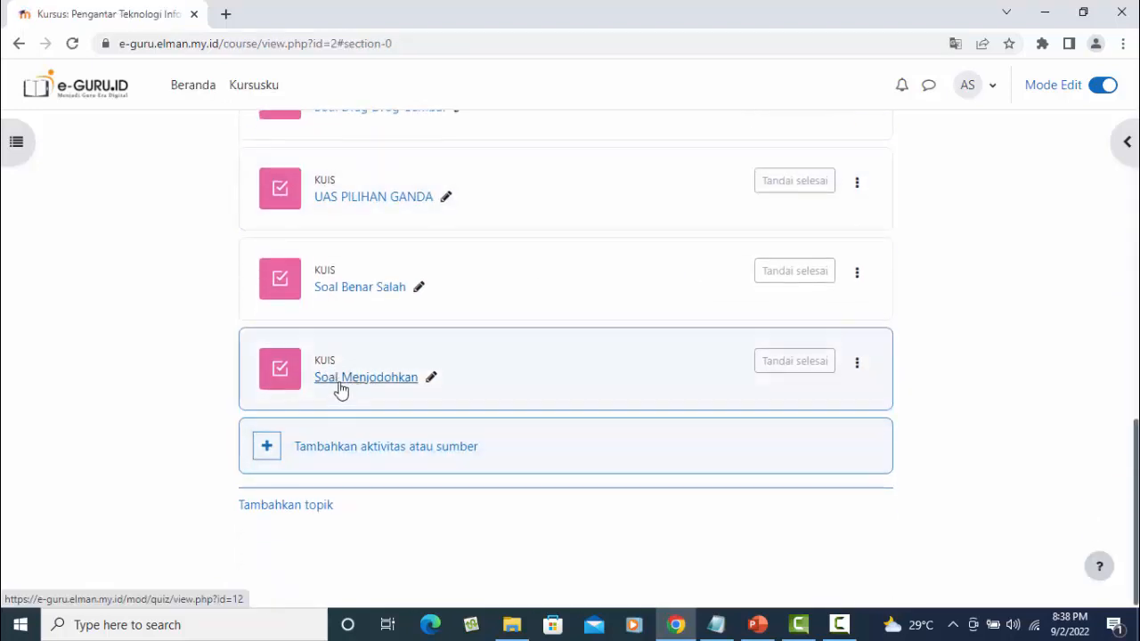
left_click(403, 378)
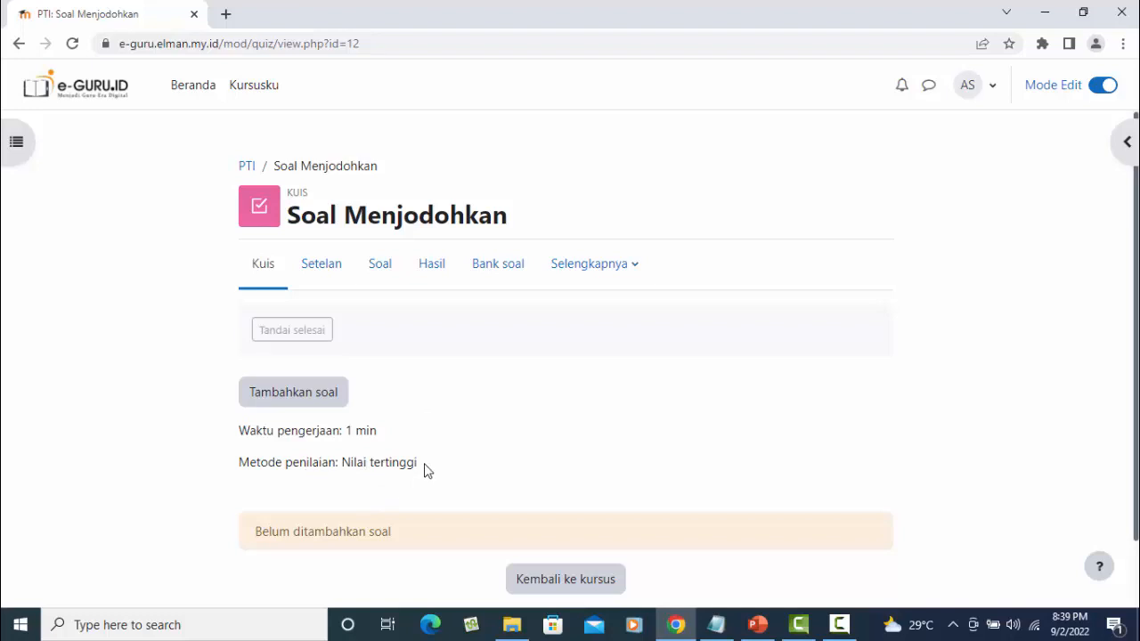
Open the question editing page of Soal Menjodohkan and save its maximum grade as 100.
left_click(319, 397)
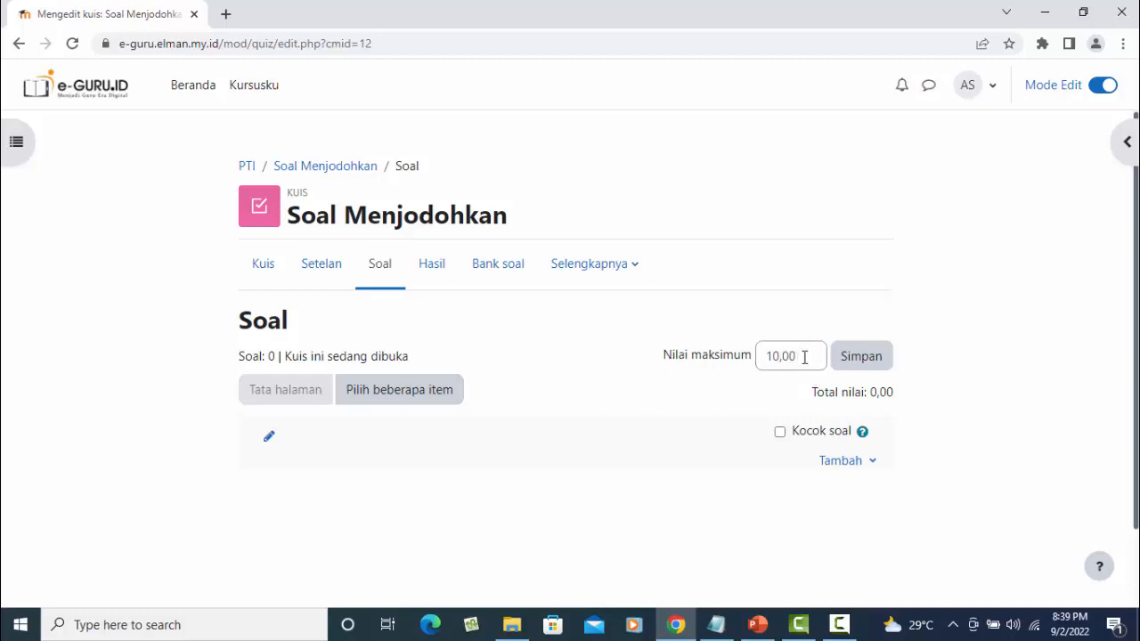
left_click_drag(793, 355, 669, 357)
type("1")
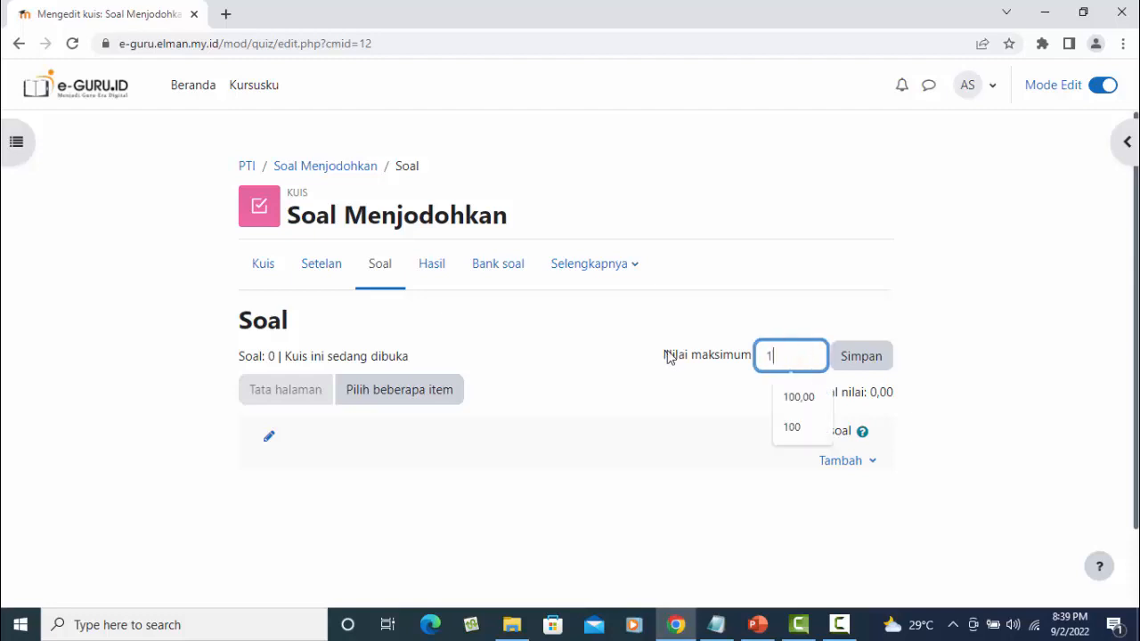
type("00")
key("Return")
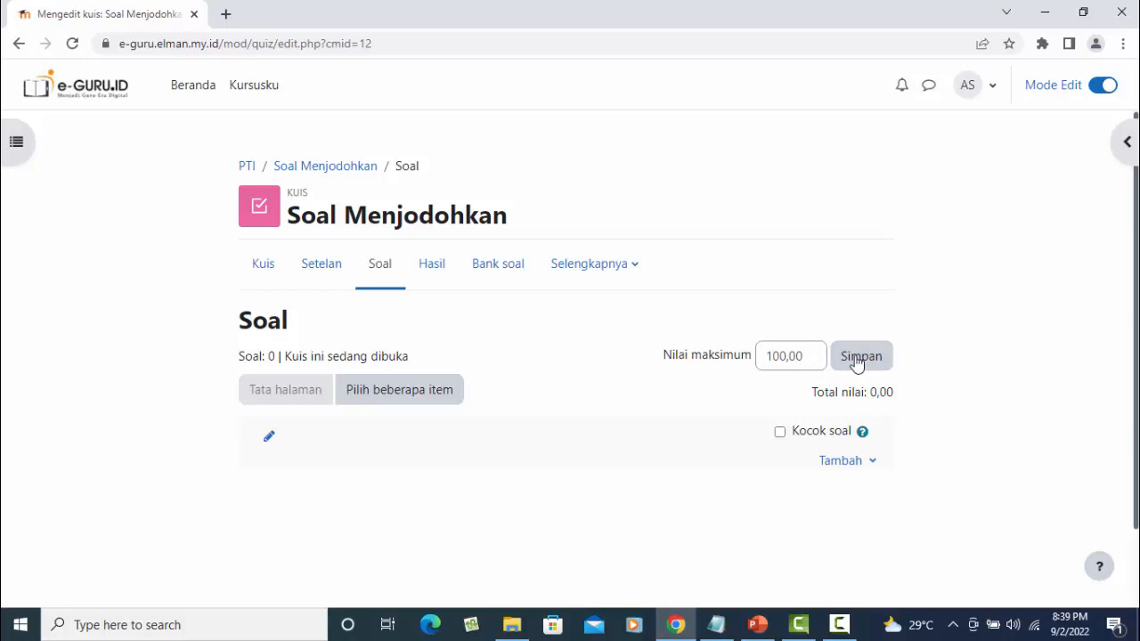
Add a new question of the Mencocokkan type to the Soal Menjodohkan quiz.
left_click(853, 463)
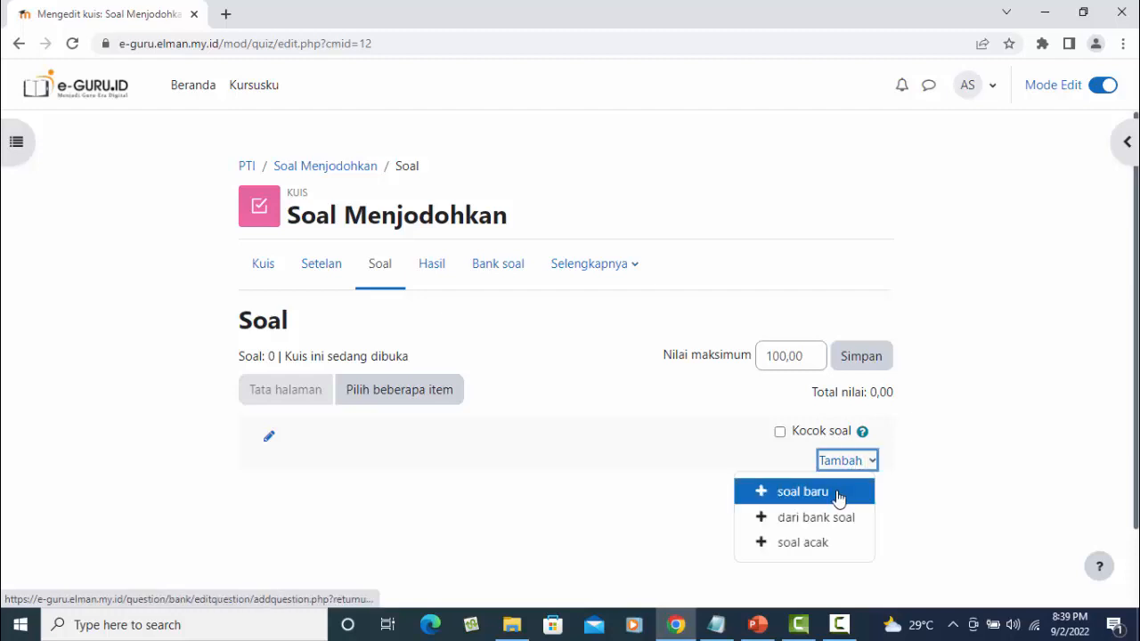
left_click(819, 495)
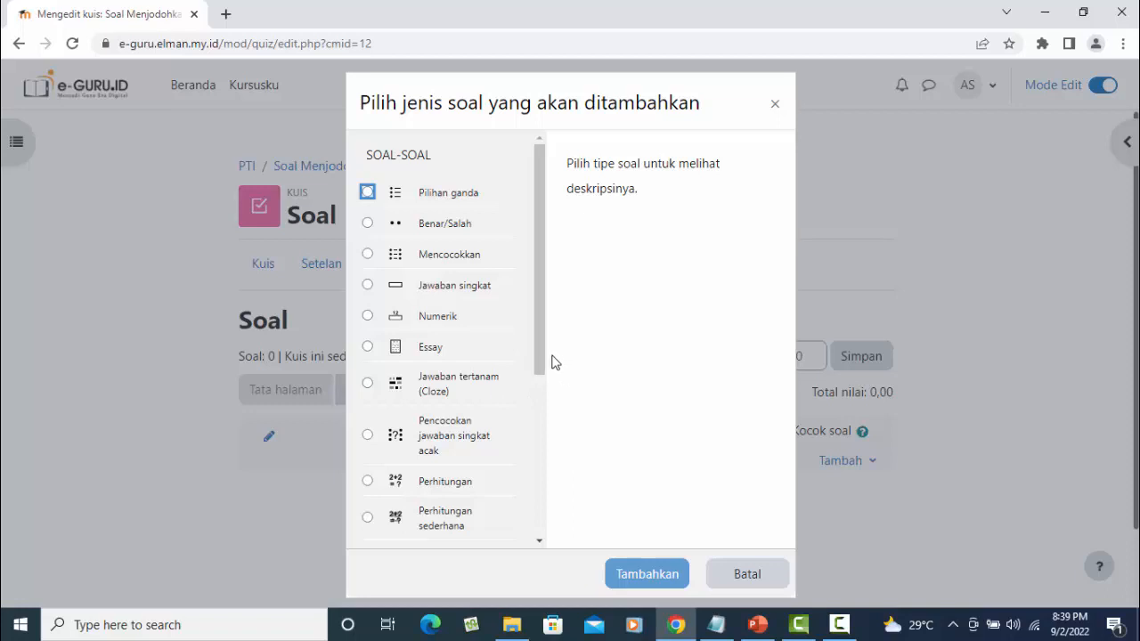
mouse_move(544, 336)
left_mouse_down()
mouse_move(540, 491)
mouse_move(555, 326)
left_mouse_up()
left_click(367, 255)
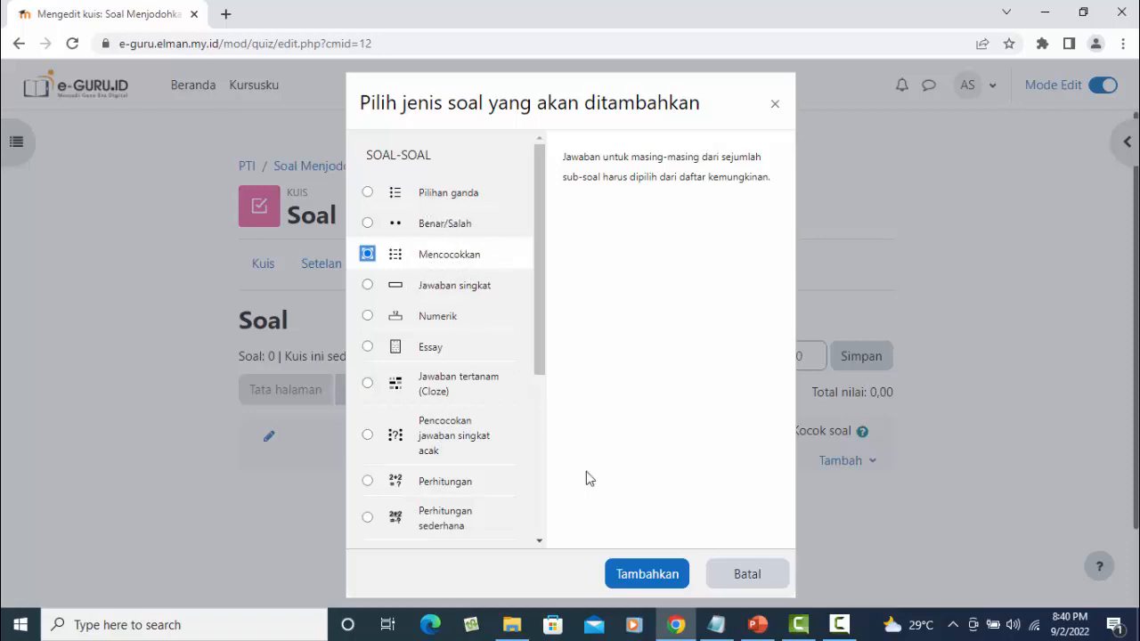
left_click(656, 574)
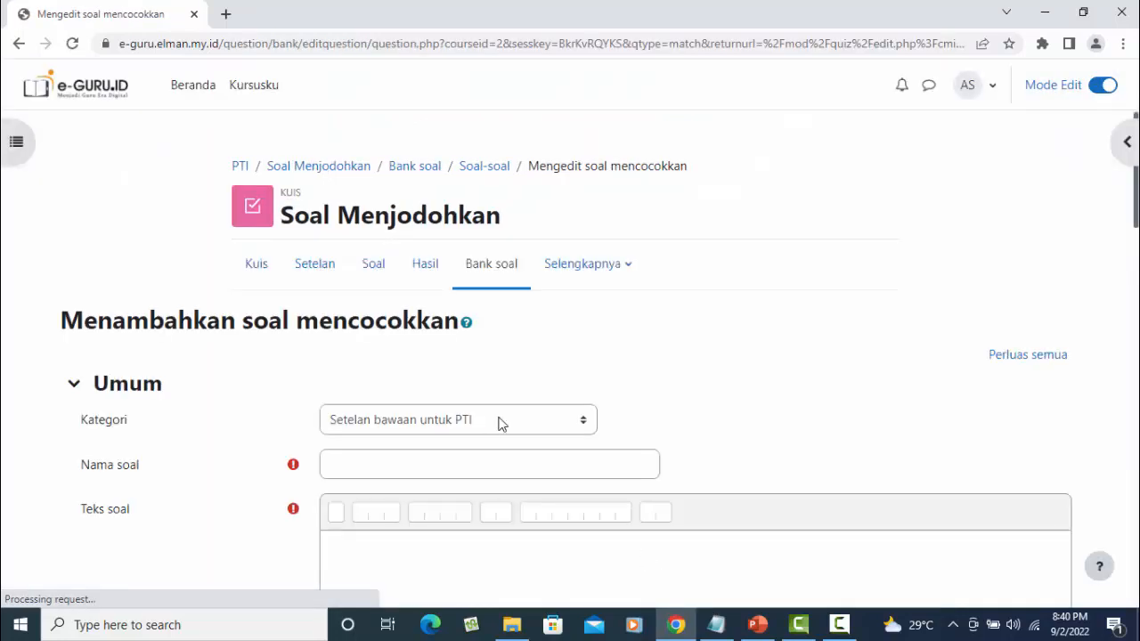
Set the question's category to Setelan bawaan untuk Soal Menjodohkan and name the question 1.
left_click(476, 420)
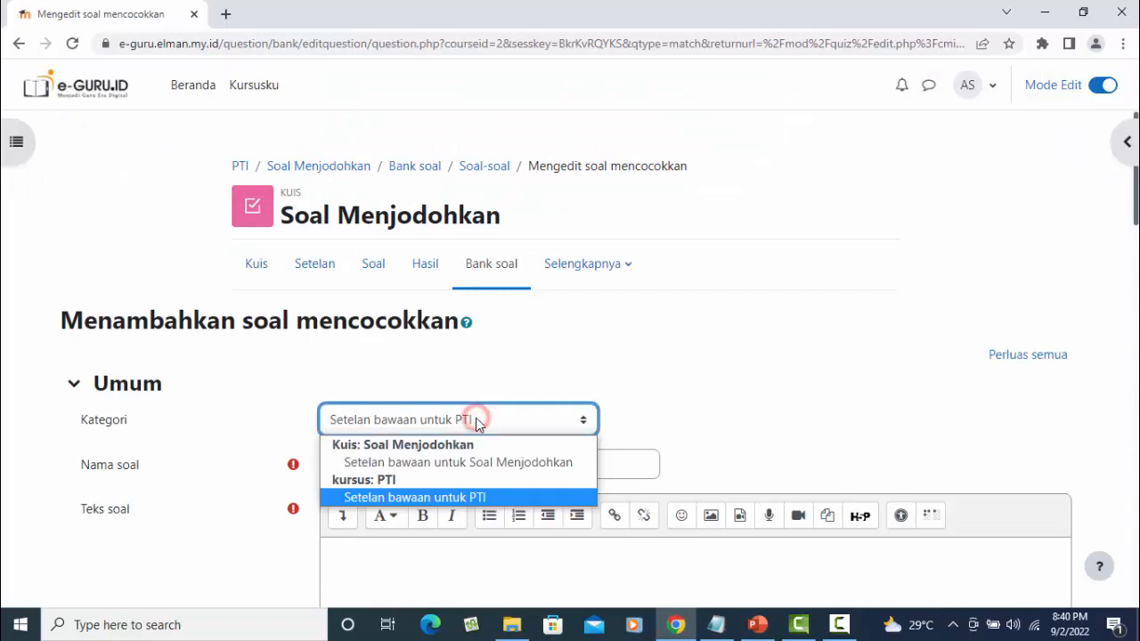
left_click(465, 462)
scroll(752, 414, "down", 1)
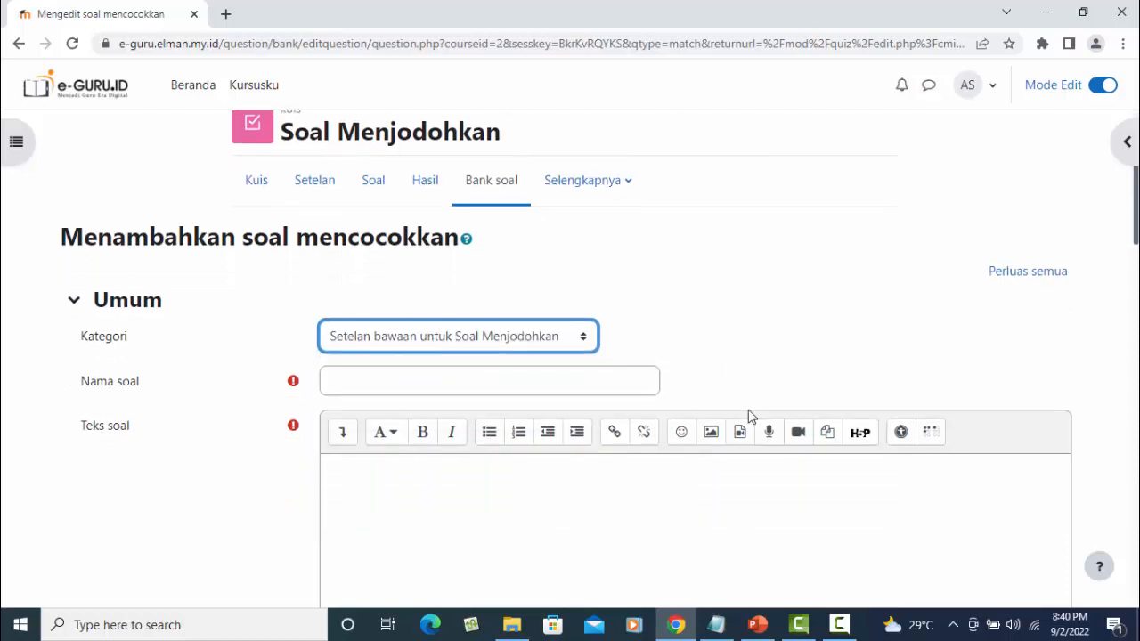
left_click(377, 390)
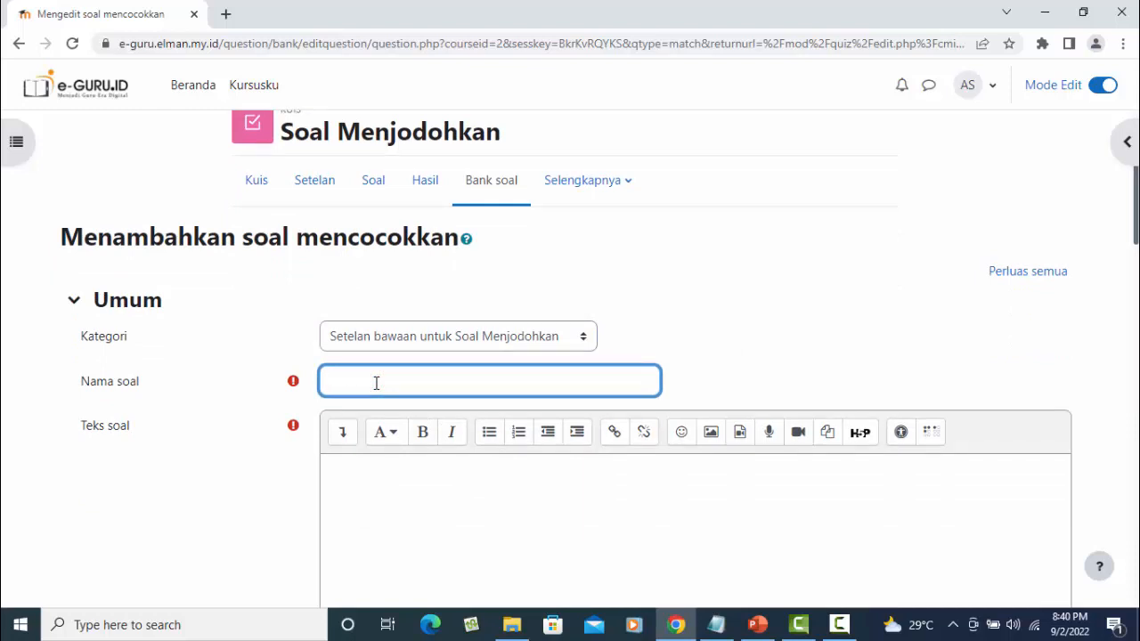
type("1")
left_click(828, 324)
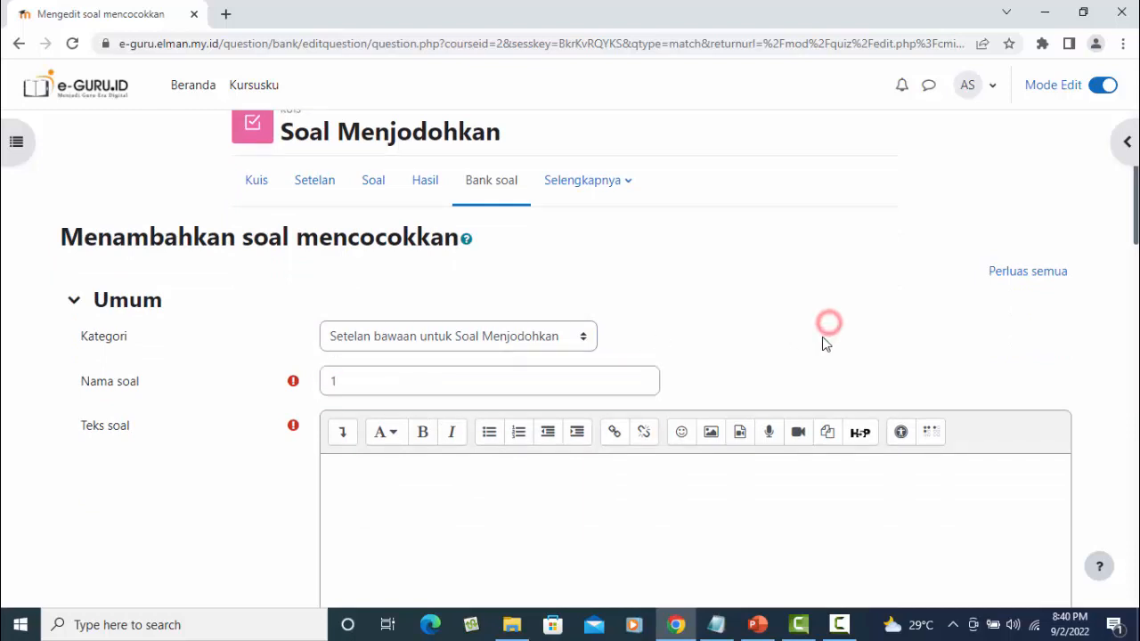
Enter "Pasangkan kata dibawah ini dengan benar ?" as the question text.
scroll(822, 346, "down", 1)
scroll(822, 345, "down", 2)
left_click(394, 330)
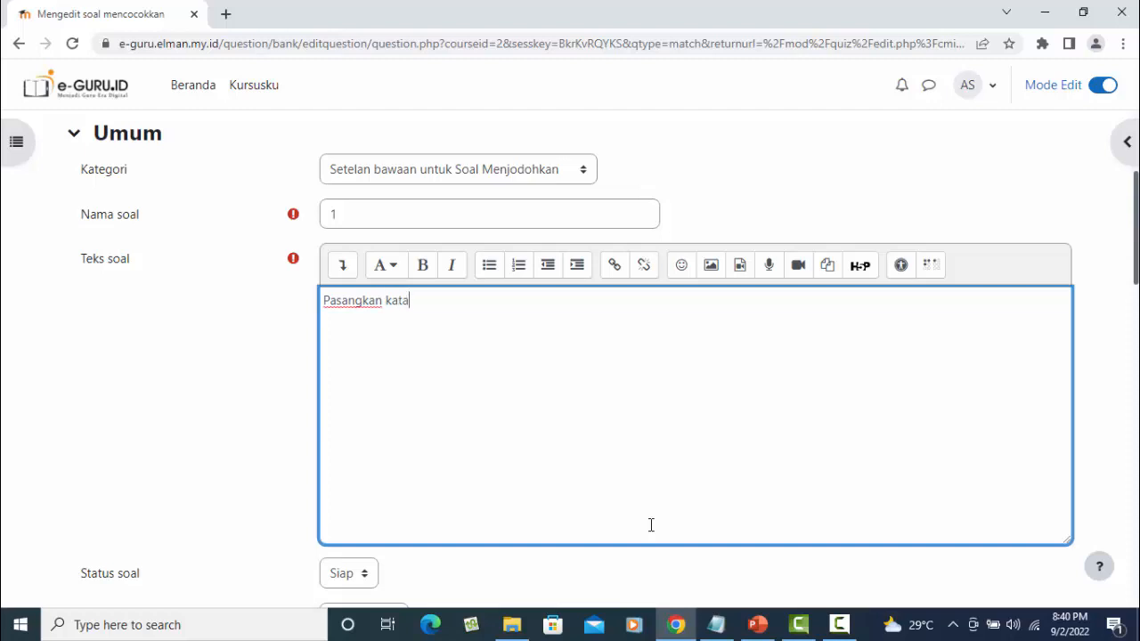
type("bawah ini deng")
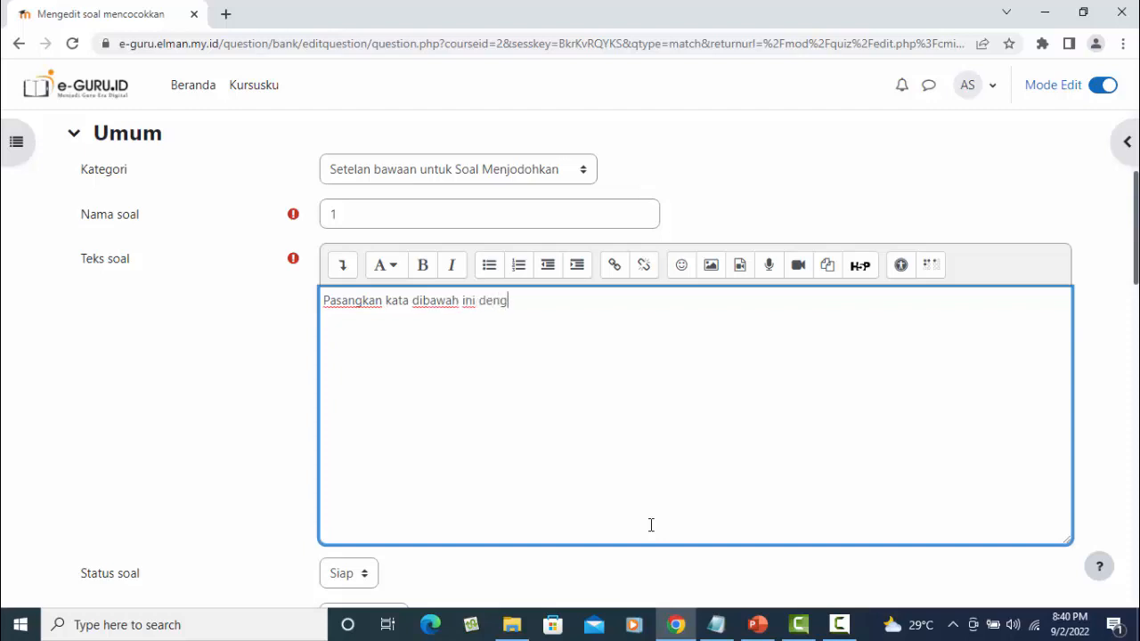
type("an benar ?")
Fill in Soal 1 in the Jawaban section with the text "Alat Input" and the answer "Mouse".
scroll(618, 441, "down", 2)
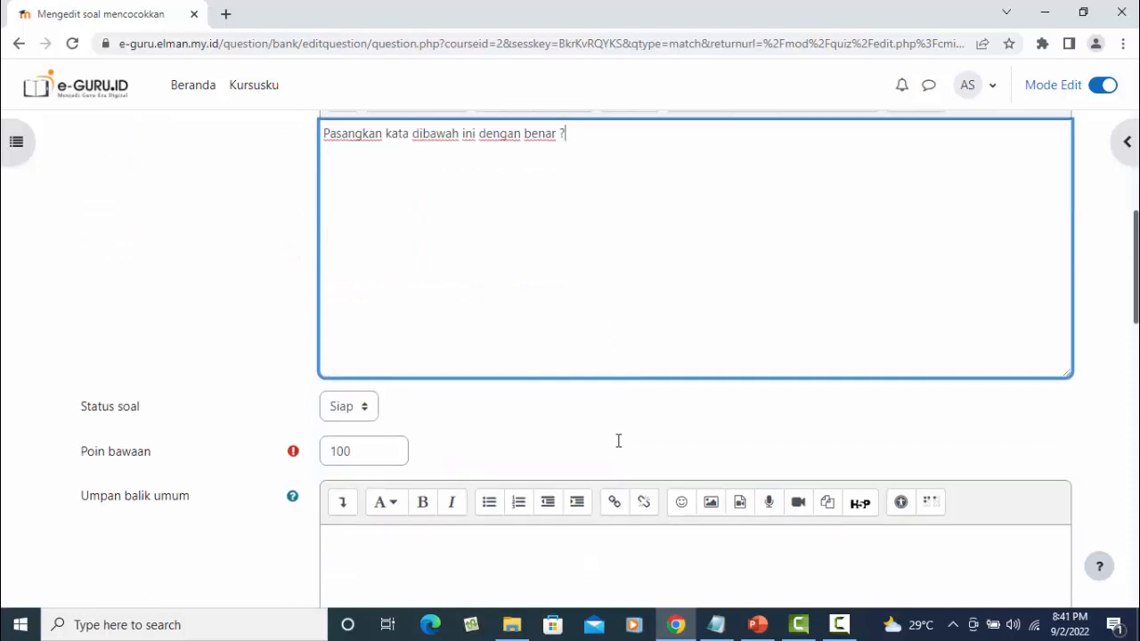
scroll(618, 441, "down", 2)
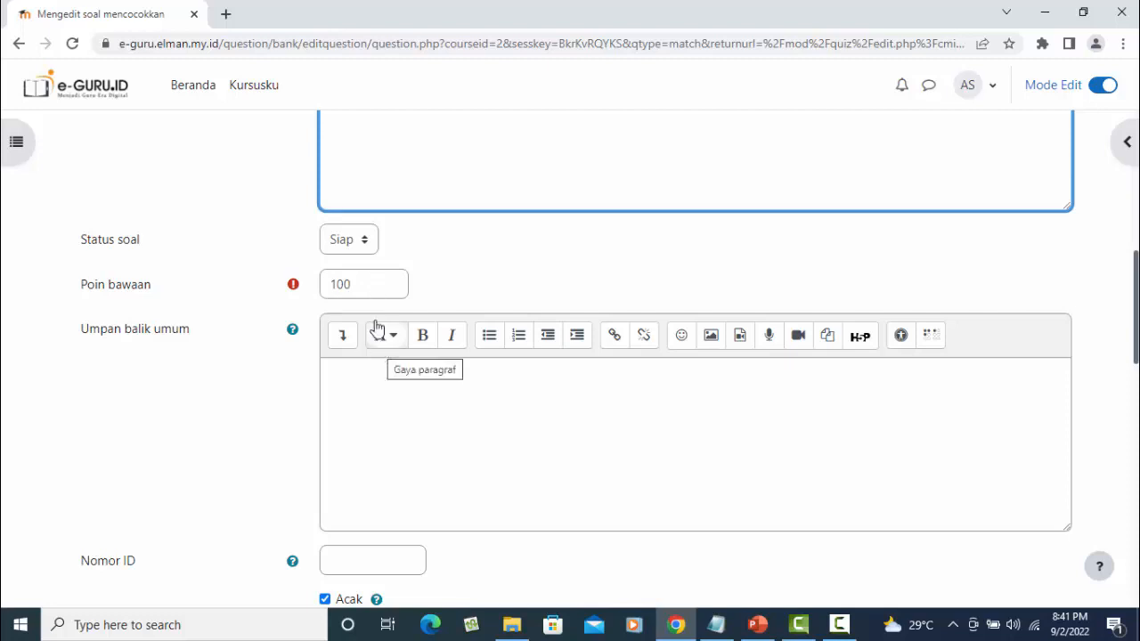
scroll(379, 330, "down", 5)
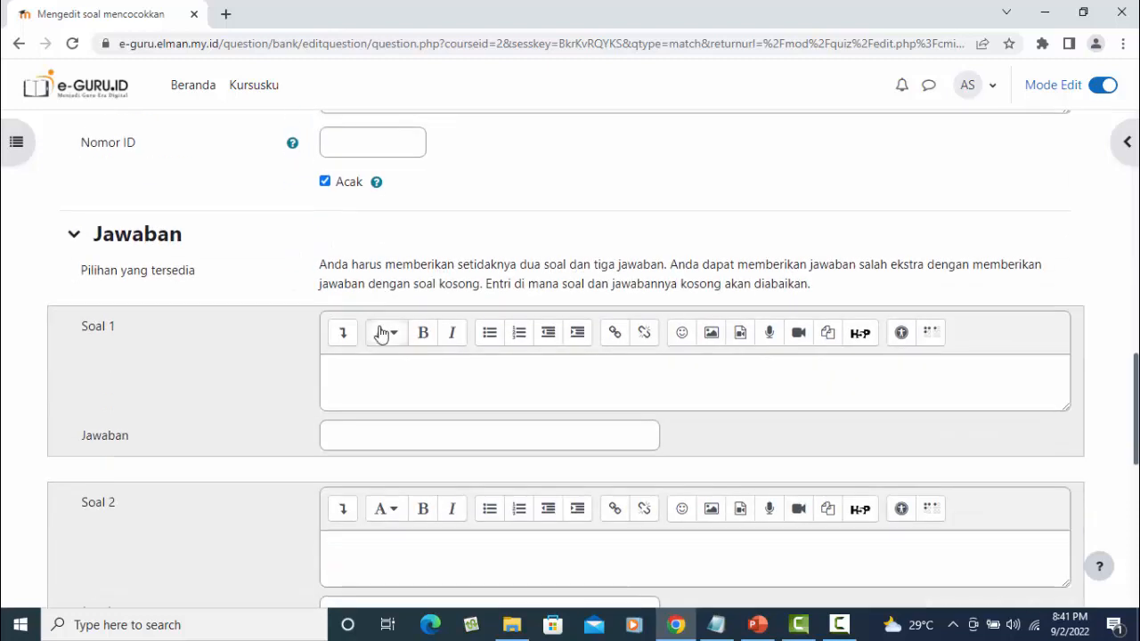
scroll(380, 333, "down", 1)
left_click(353, 296)
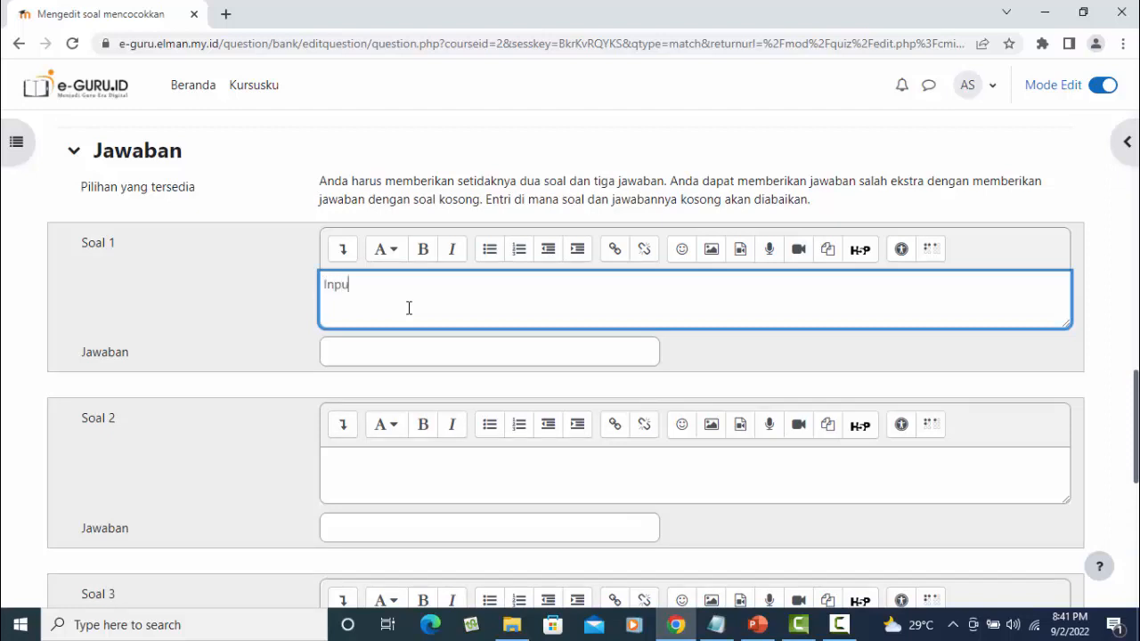
key("BackSpace")
key("BackSpace")
left_click(357, 353)
type("Mouse")
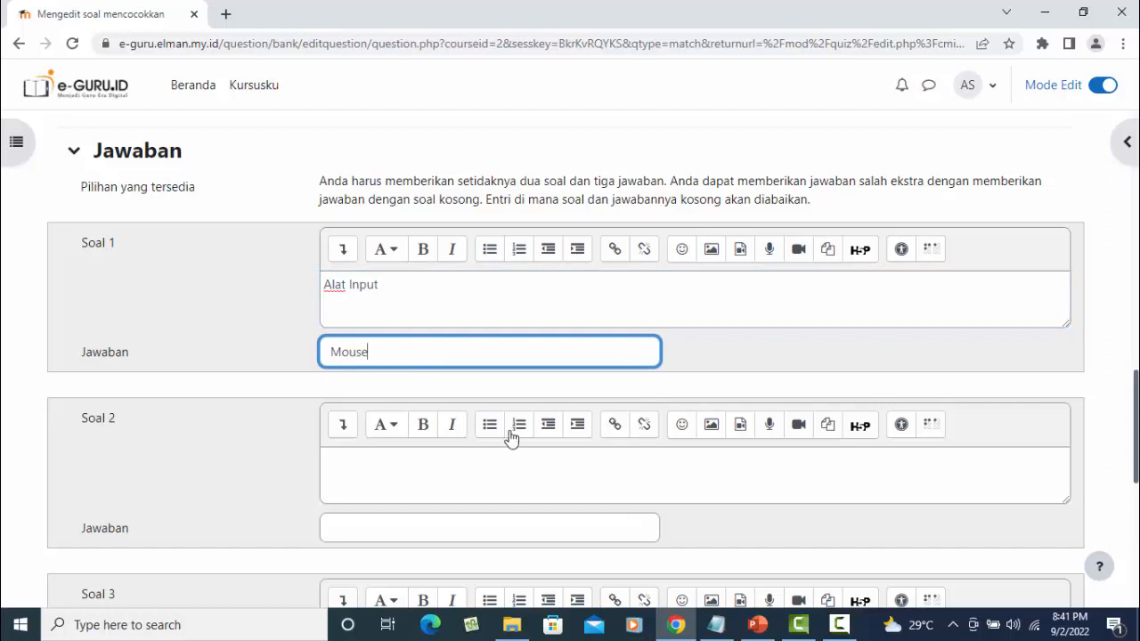
Enter "Alat Ouput" as the Soal 2 text and extend the Soal 1 text to "Alat Input komputer".
scroll(513, 439, "down", 1)
left_click(387, 393)
type("Alat Ouput")
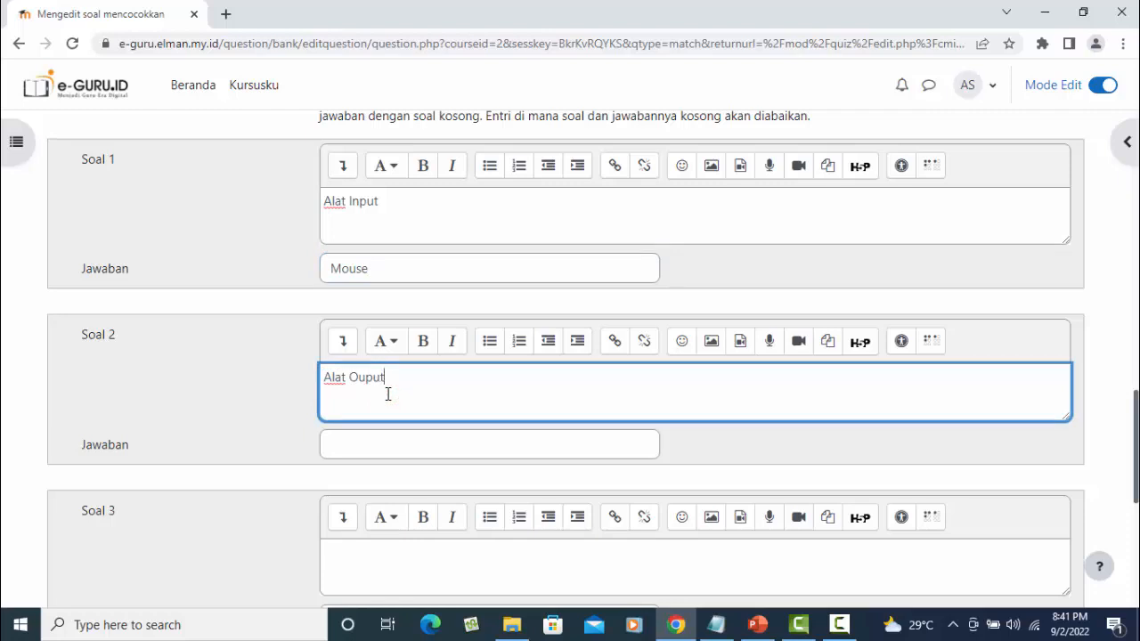
left_click(417, 208)
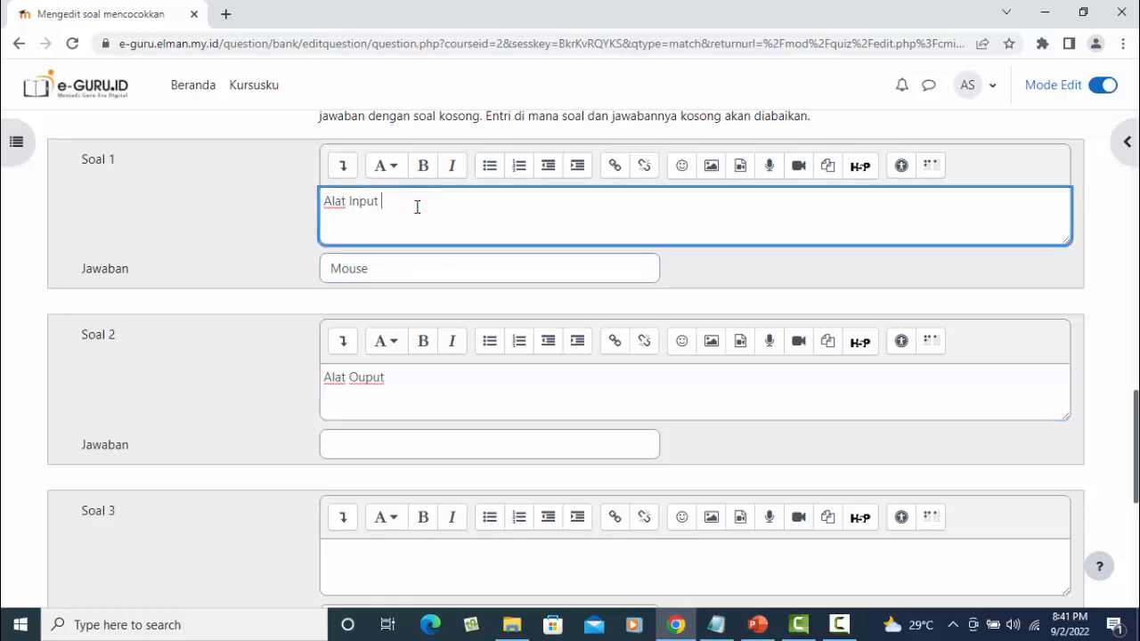
type("komputer")
Extend the Soal 2 text to "Alat Ouput komputer" and enter "Monitor" as its answer.
left_click(394, 377)
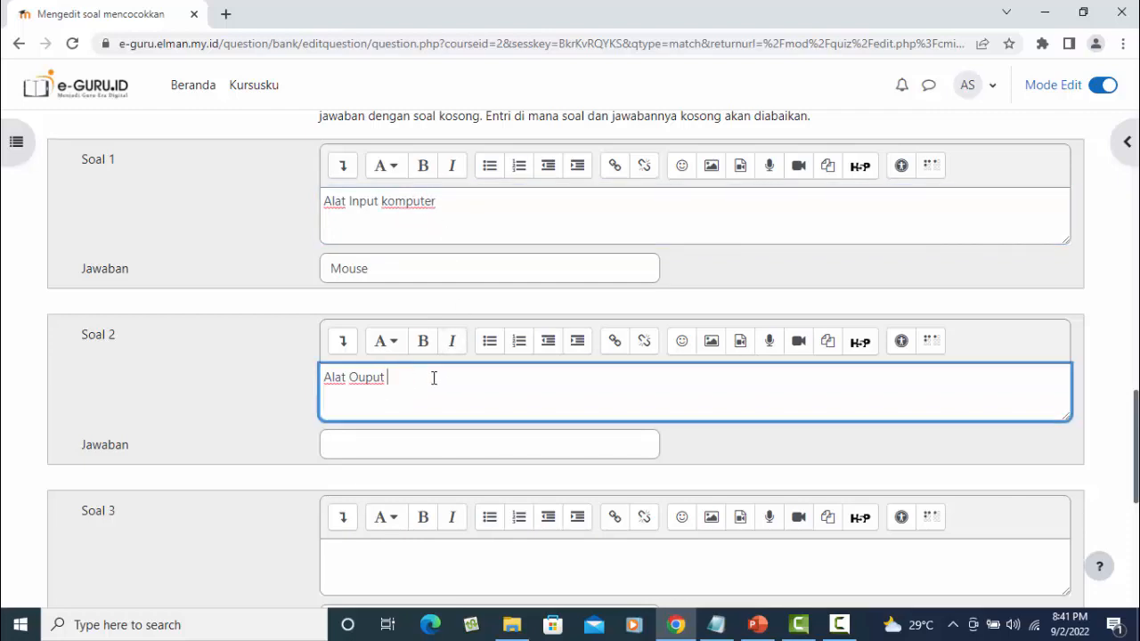
type("komputer")
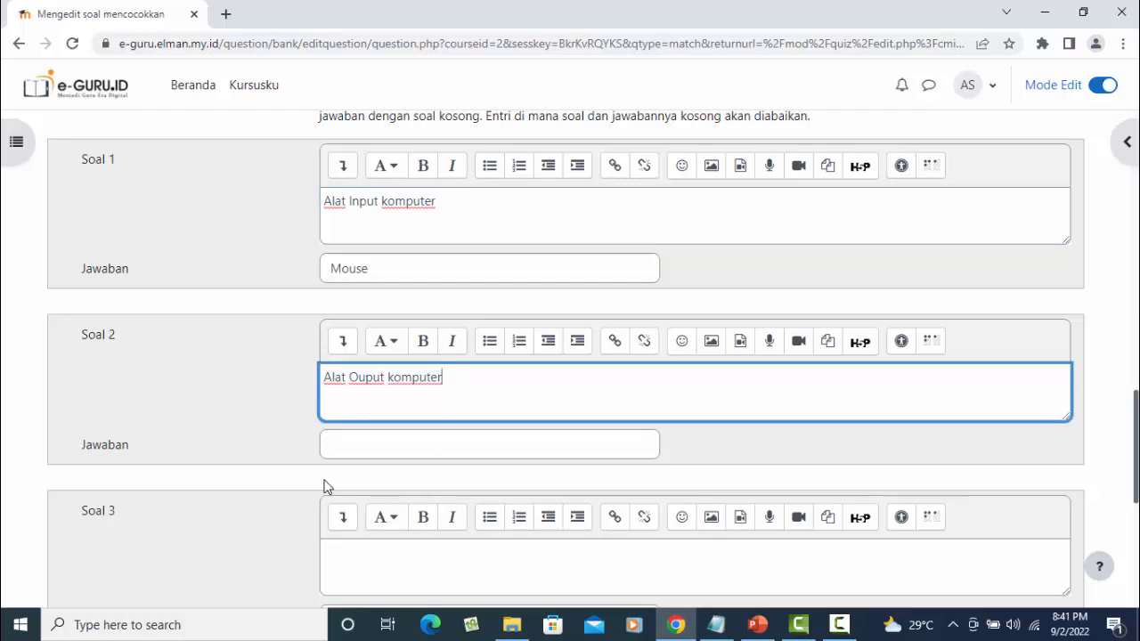
left_click(359, 437)
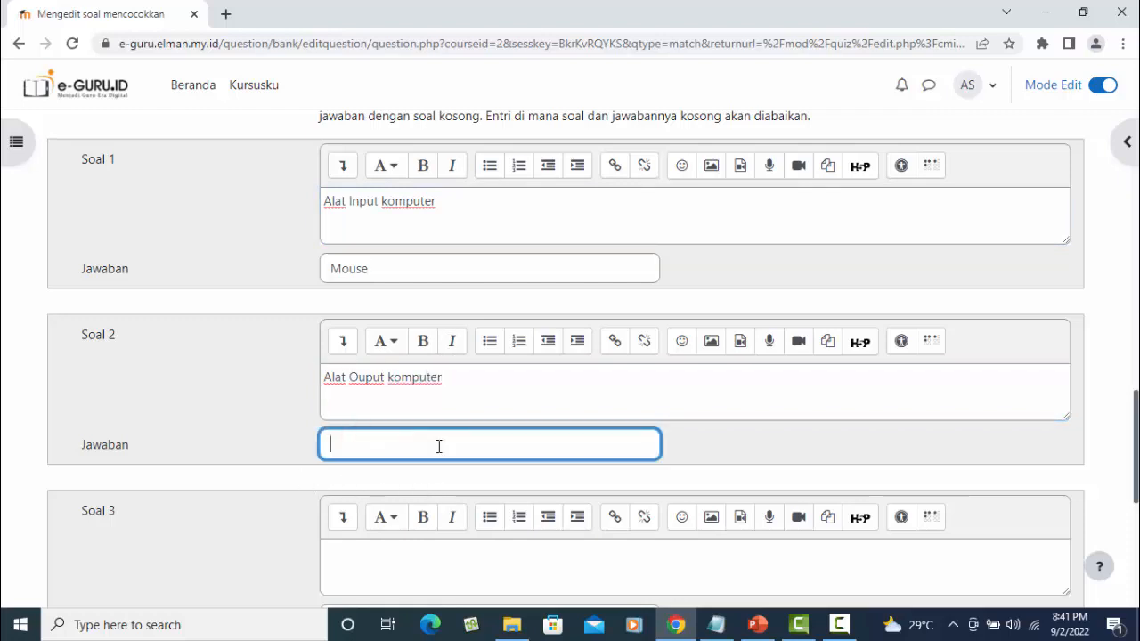
type("Monitor")
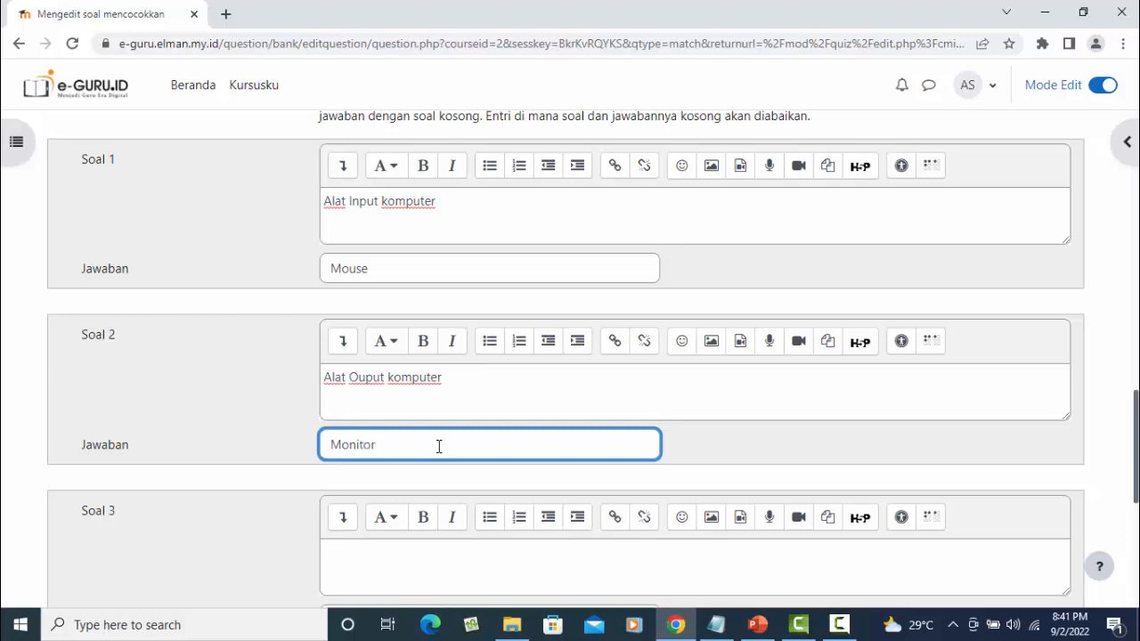
Leave the Soal 3 text empty, enter "CPU" as its extra wrong answer, and save the question.
scroll(489, 471, "down", 2)
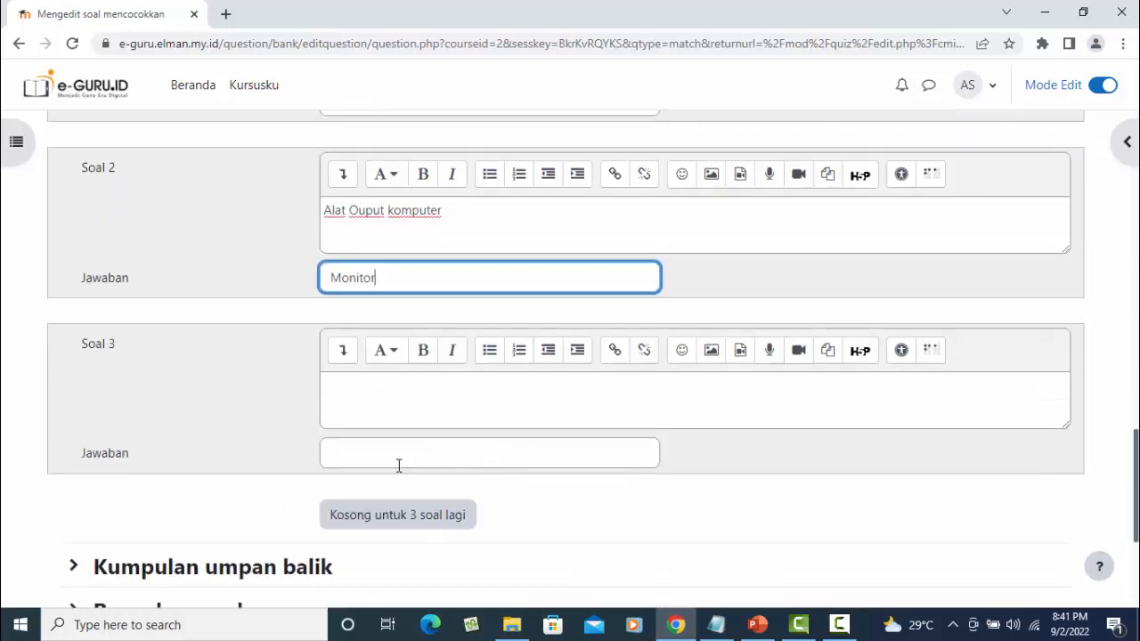
left_click(358, 397)
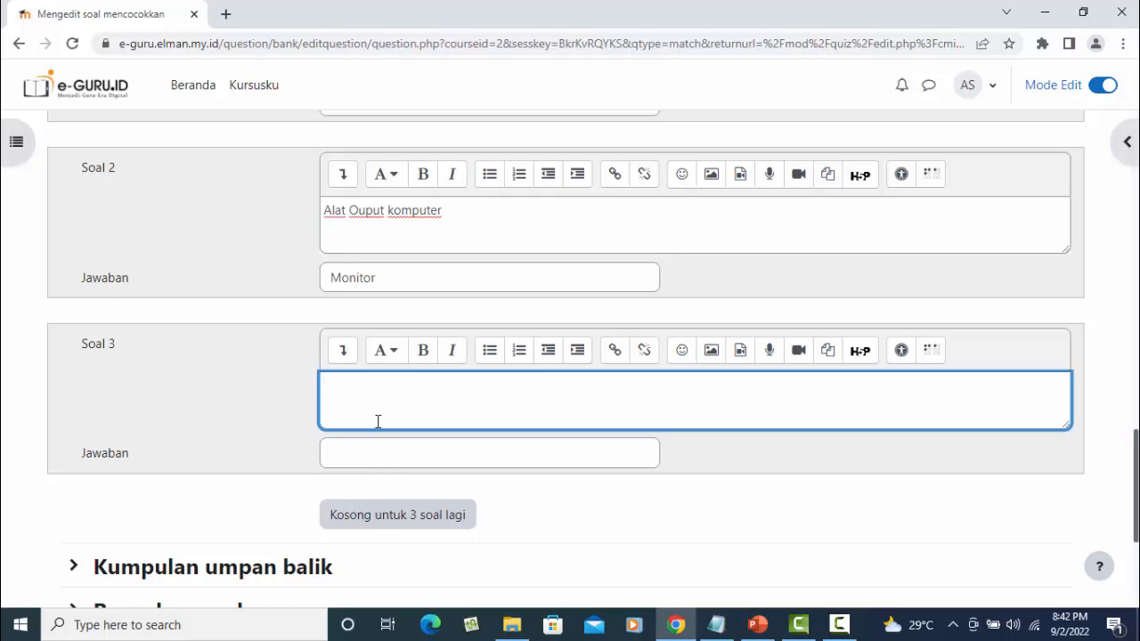
left_click(342, 457)
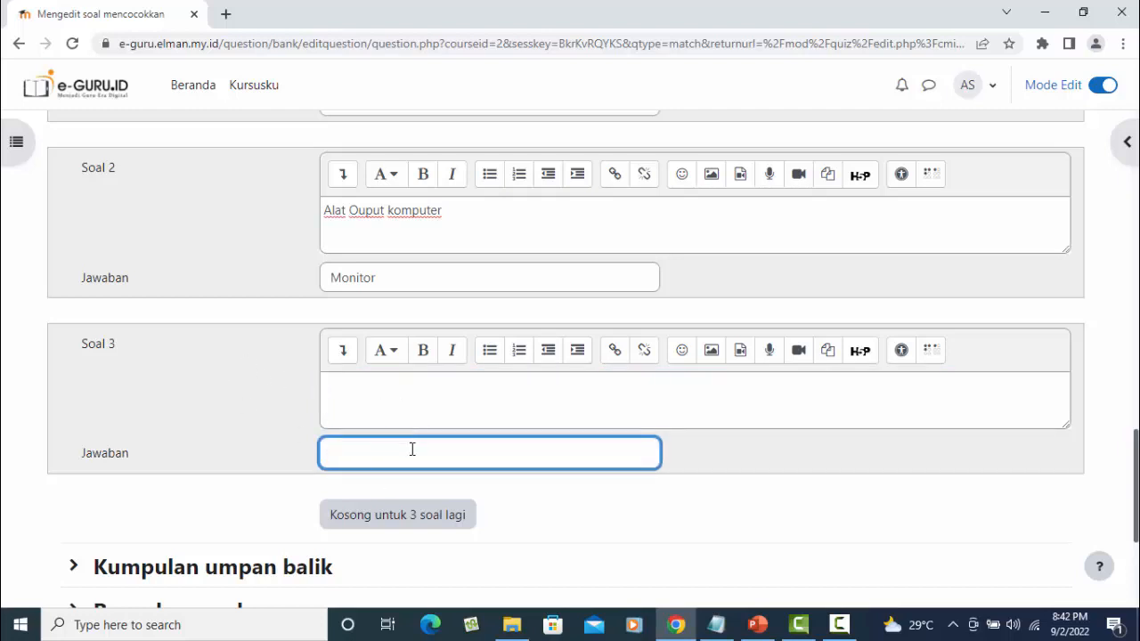
scroll(413, 453, "up", 3)
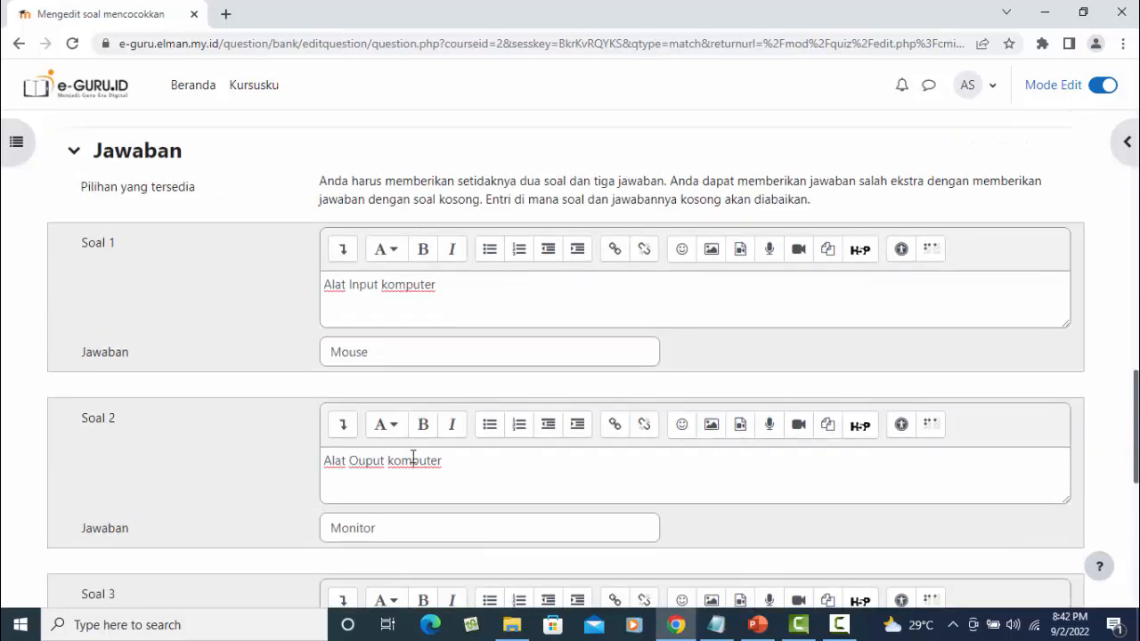
scroll(412, 458, "down", 3)
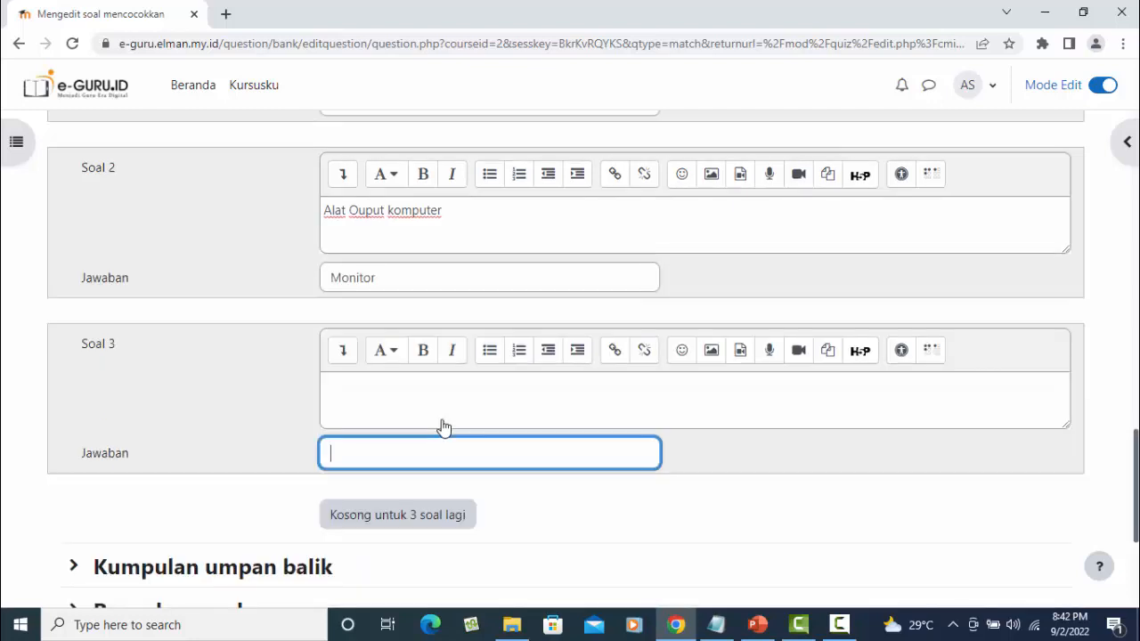
scroll(534, 472, "up", 1)
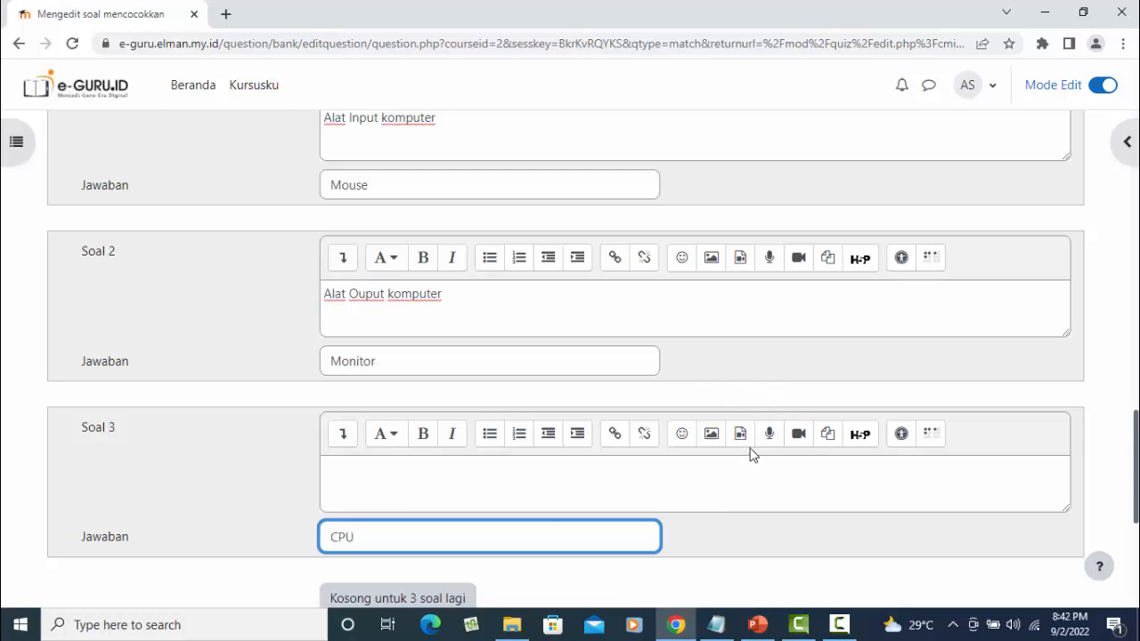
scroll(751, 453, "down", 1)
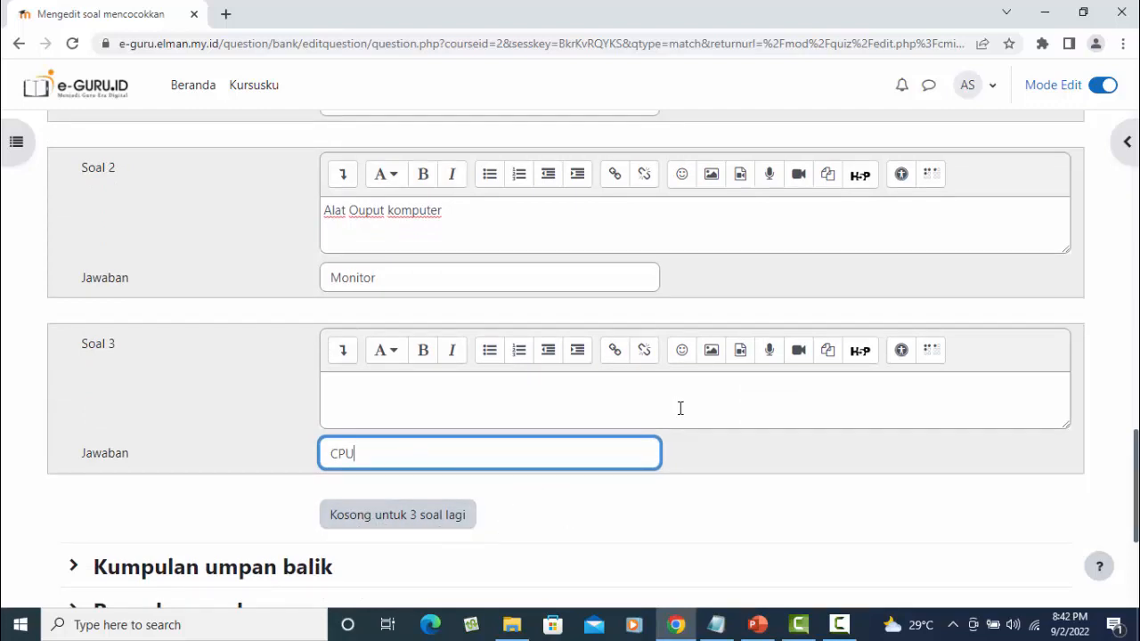
scroll(679, 407, "down", 3)
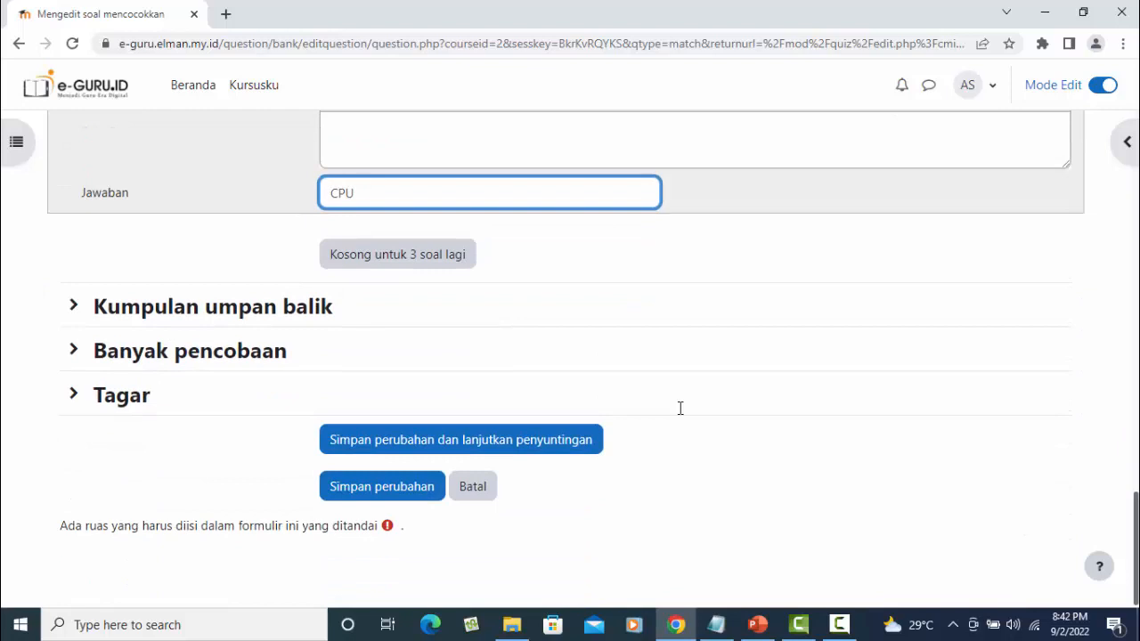
left_click(397, 493)
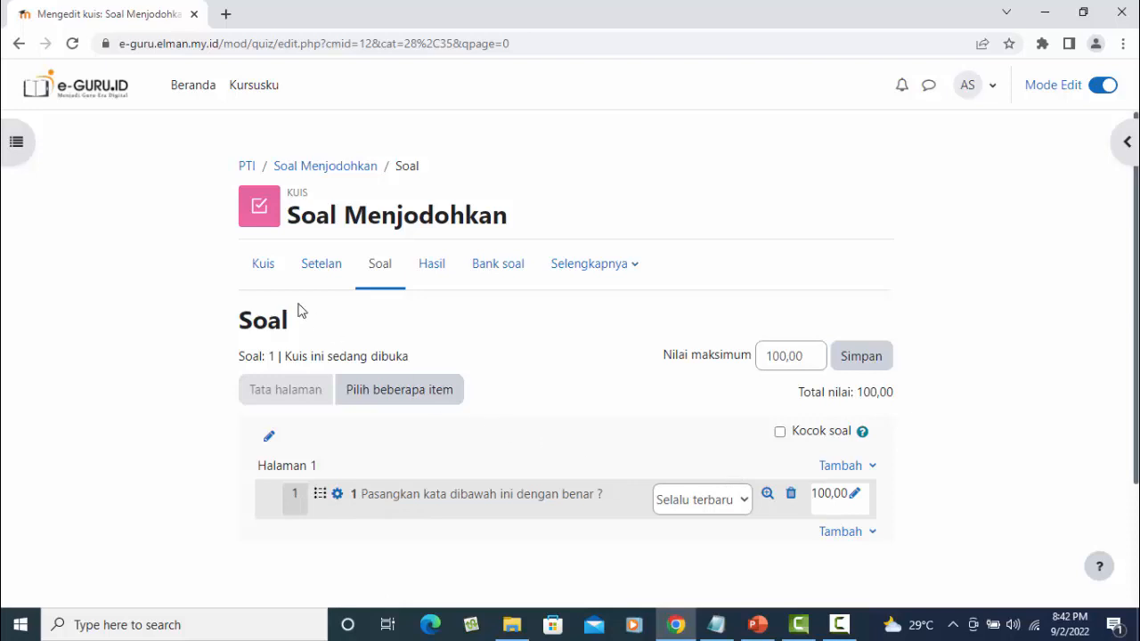
Return to the PTI course and open Soal Menjodohkan from the end of the CBT quiz list.
left_click(247, 167)
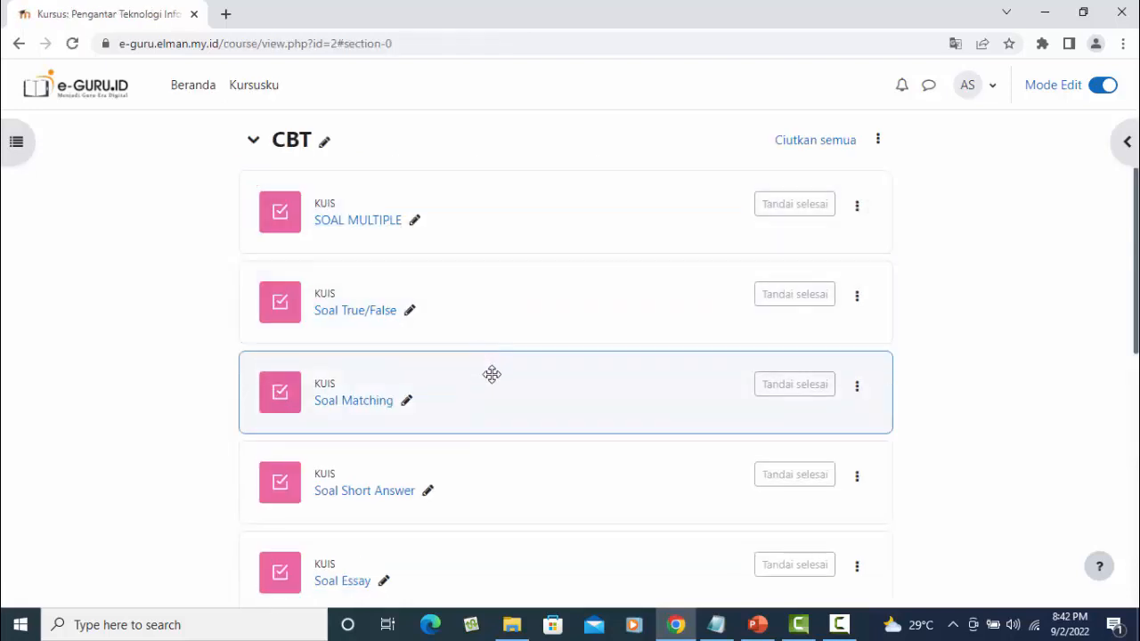
scroll(494, 381, "down", 5)
scroll(497, 388, "down", 3)
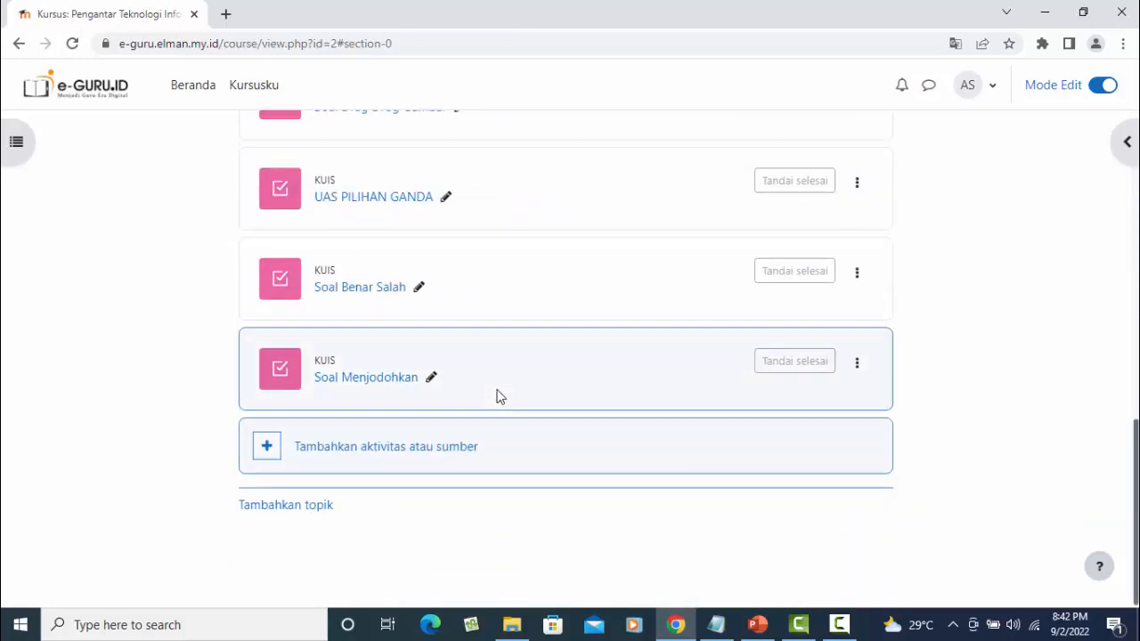
left_click(370, 383)
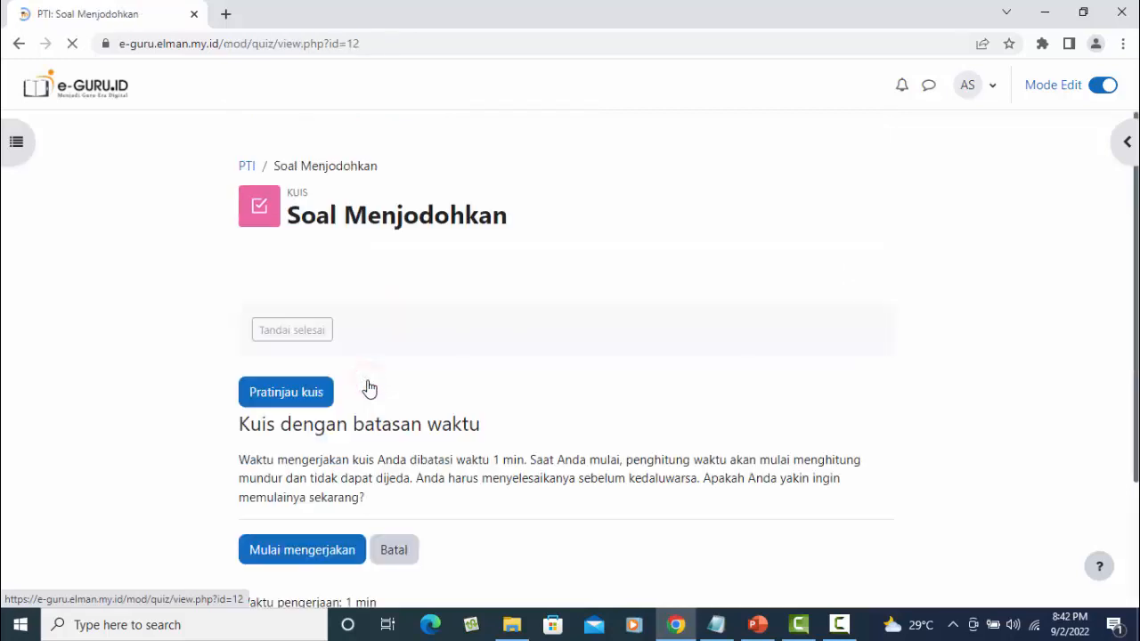
Turn off edit mode and start a timed preview attempt of the Soal Menjodohkan quiz.
left_click(1101, 85)
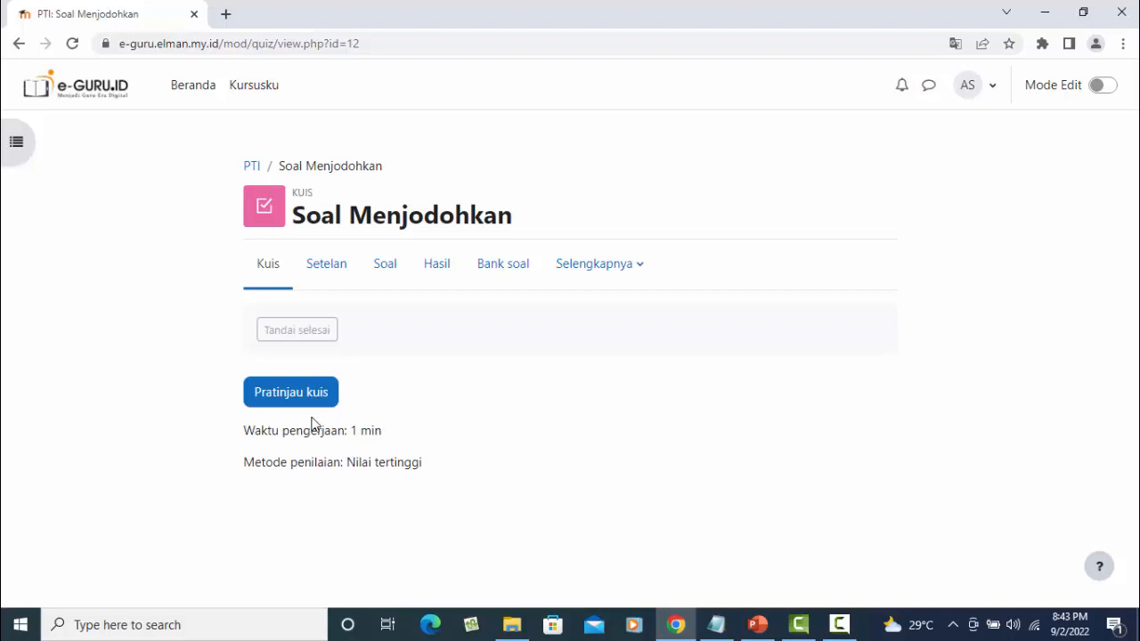
left_click(302, 391)
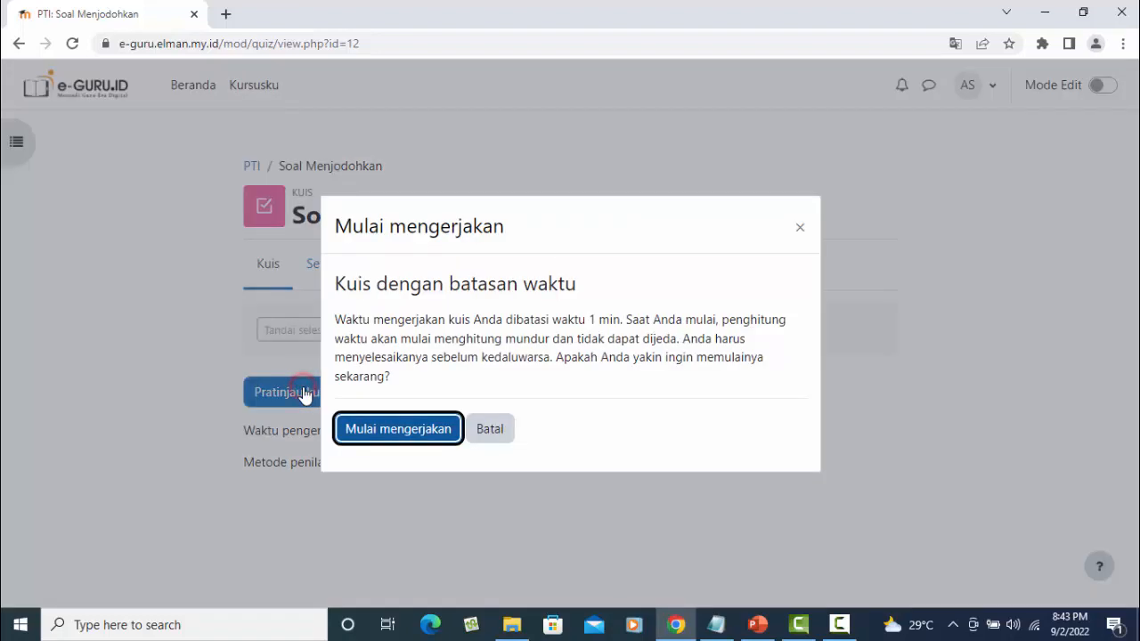
left_click(407, 431)
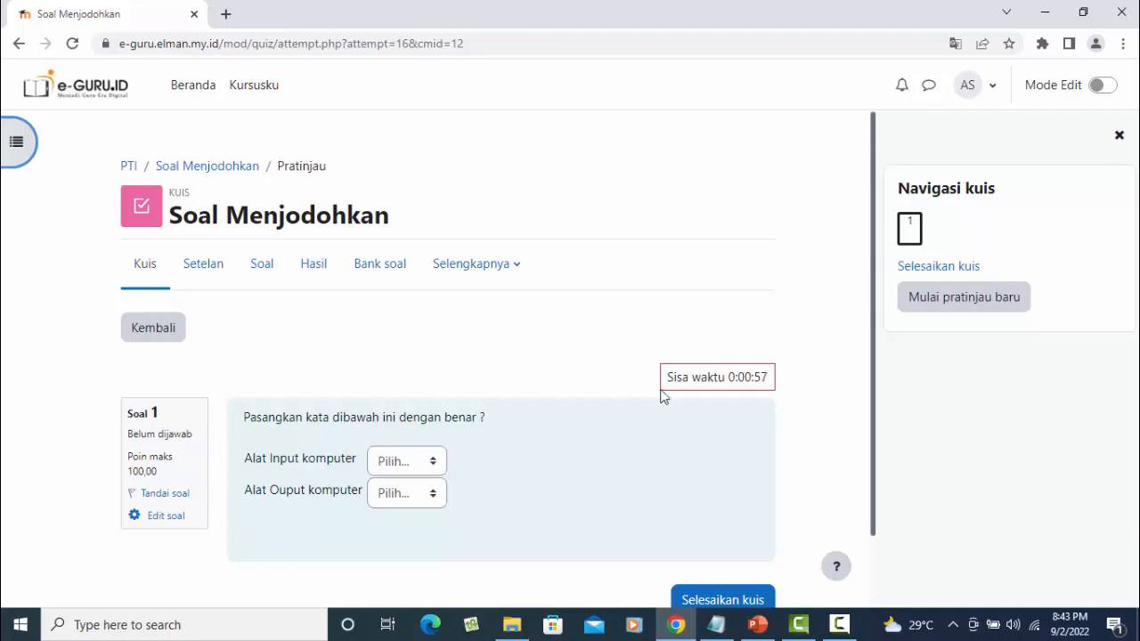
left_click_drag(681, 378, 774, 382)
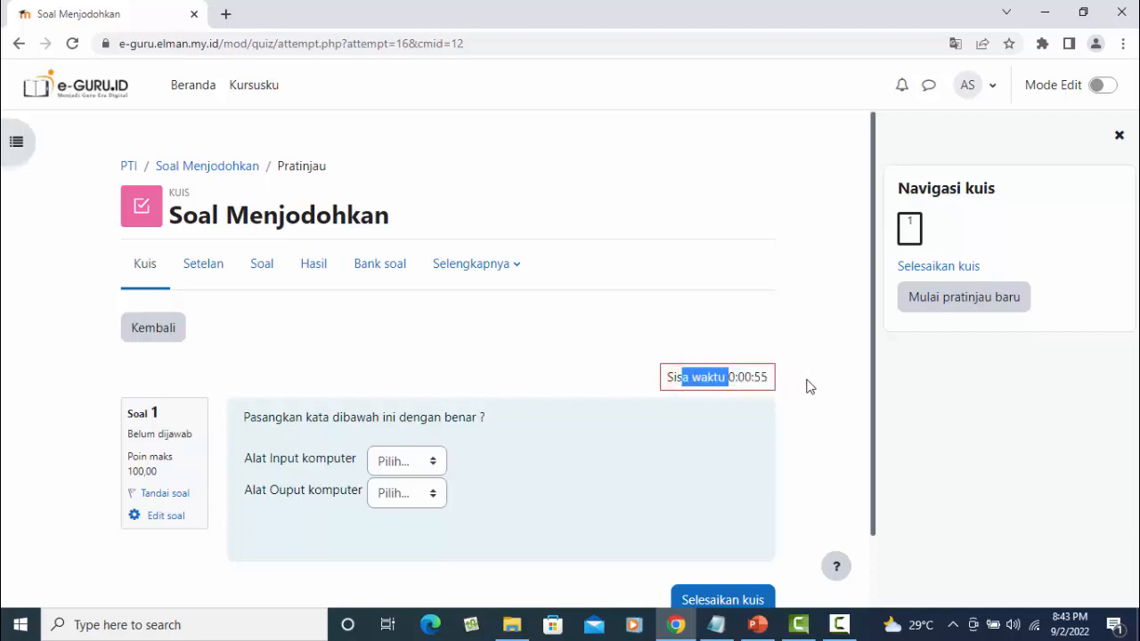
left_click(809, 383)
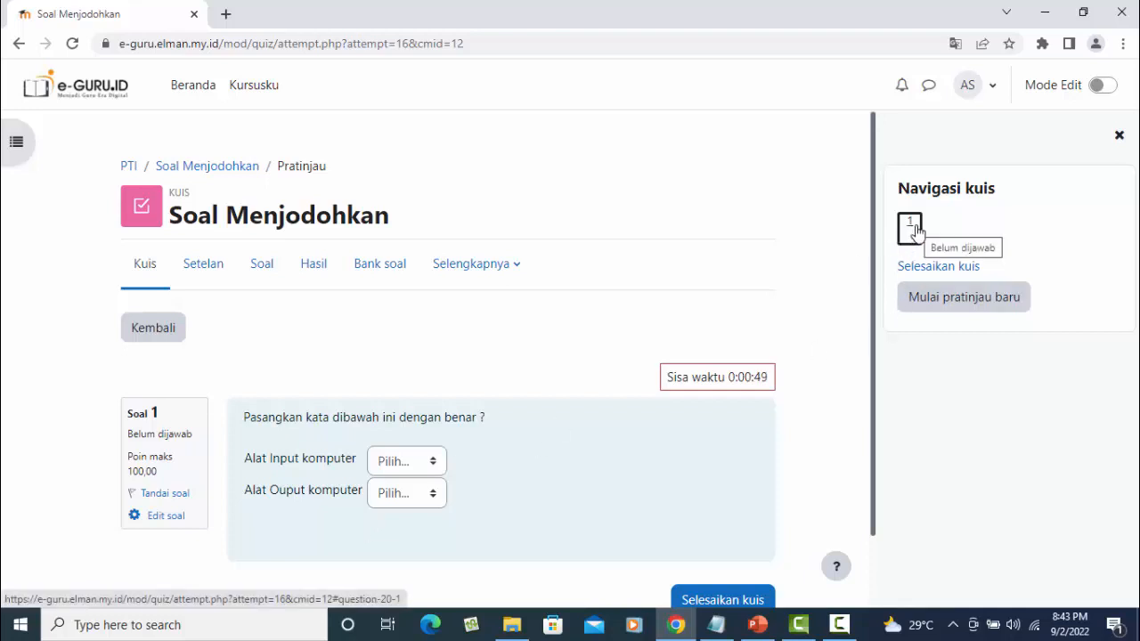
Answer the matching question with CPU for "Alat Input komputer" and Monitor for "Alat Ouput komputer".
left_click(394, 460)
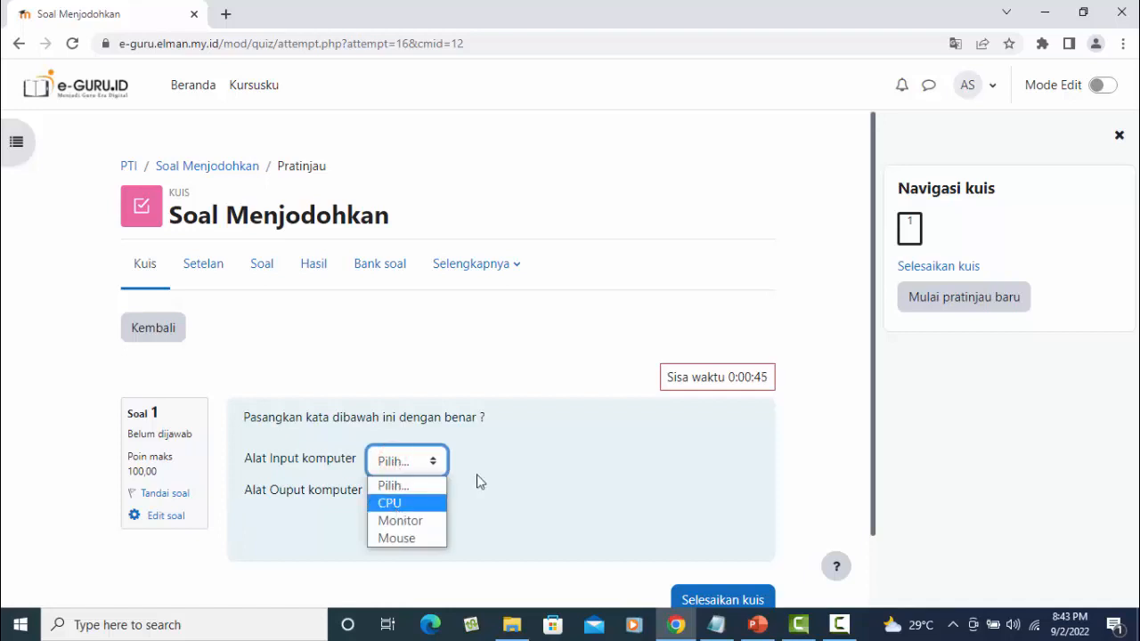
left_click(415, 506)
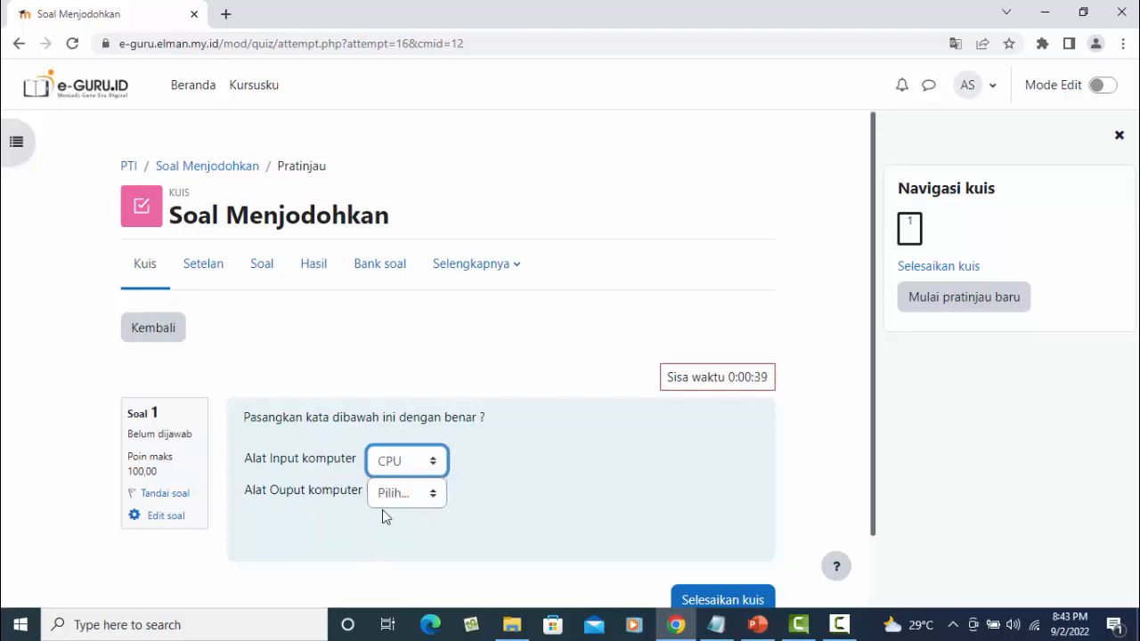
left_click(423, 495)
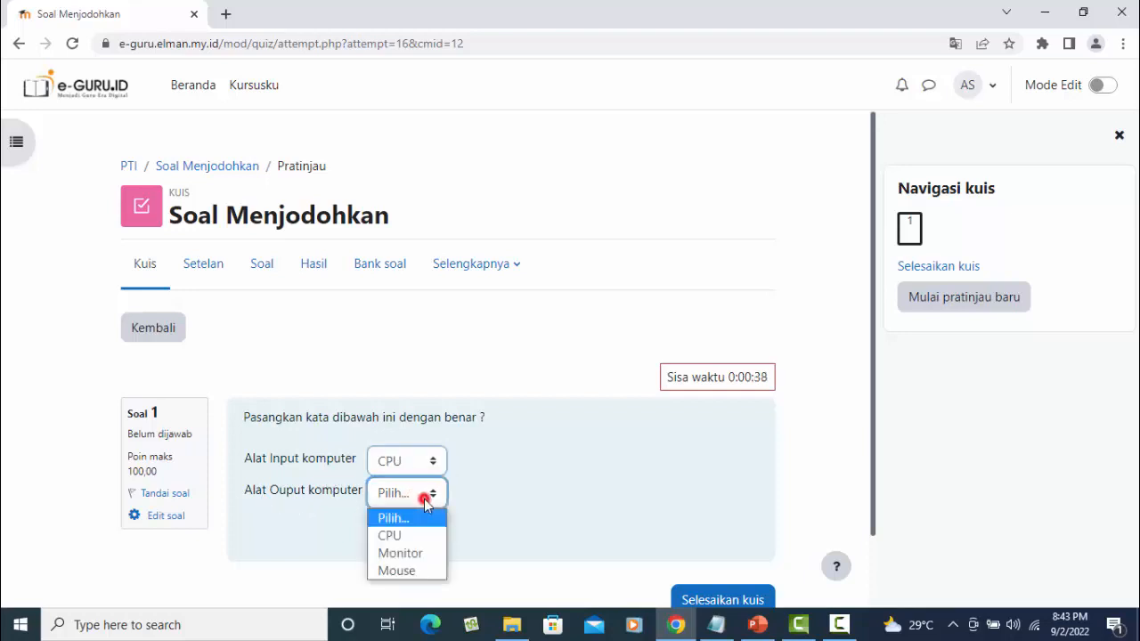
left_click(400, 553)
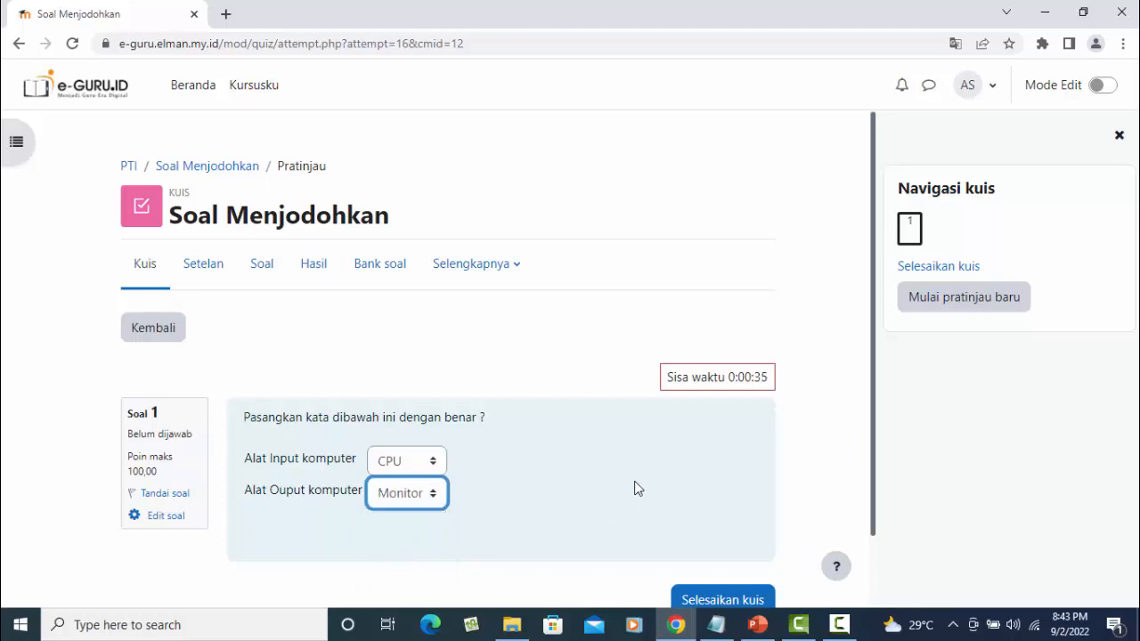
Finish the quiz attempt, submit all answers, and confirm the submission.
scroll(635, 488, "down", 1)
left_click(742, 524)
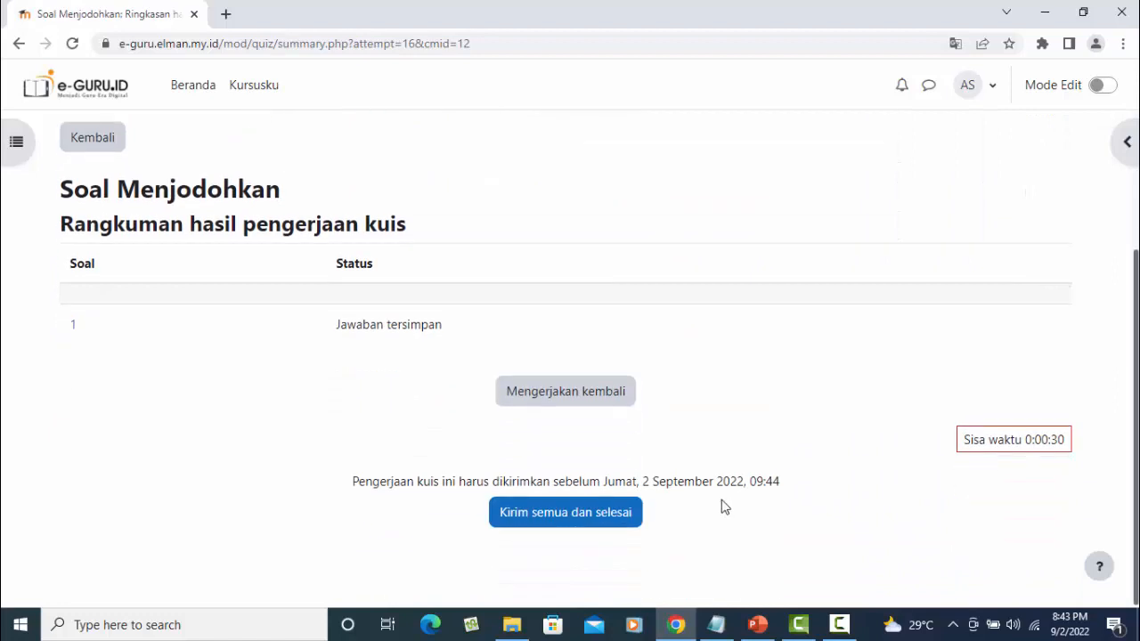
left_click(587, 524)
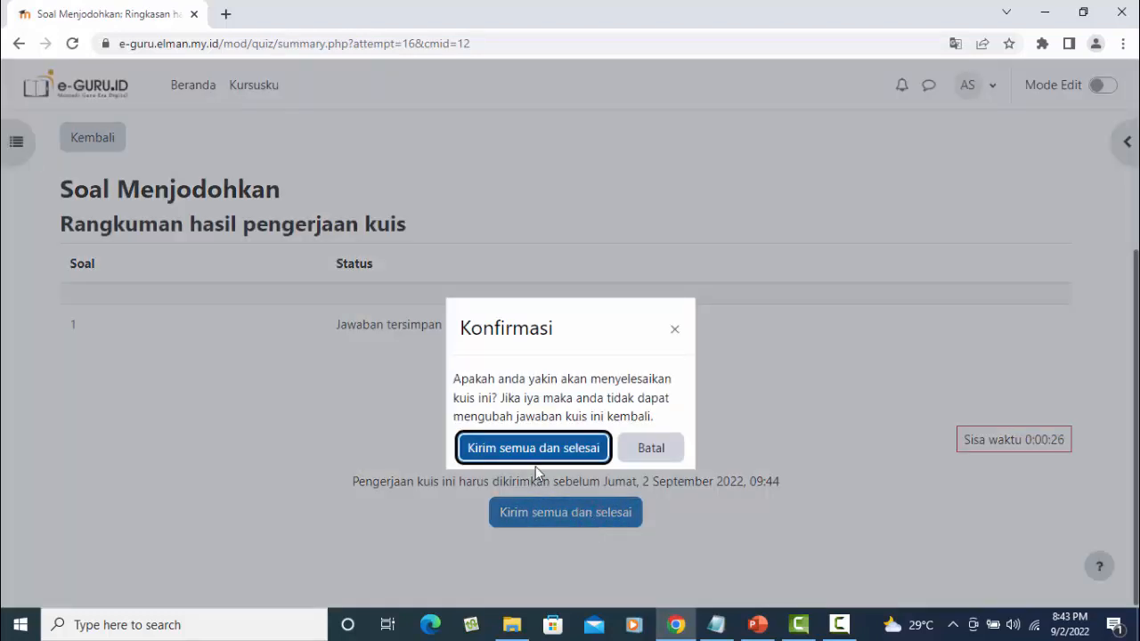
left_click(549, 447)
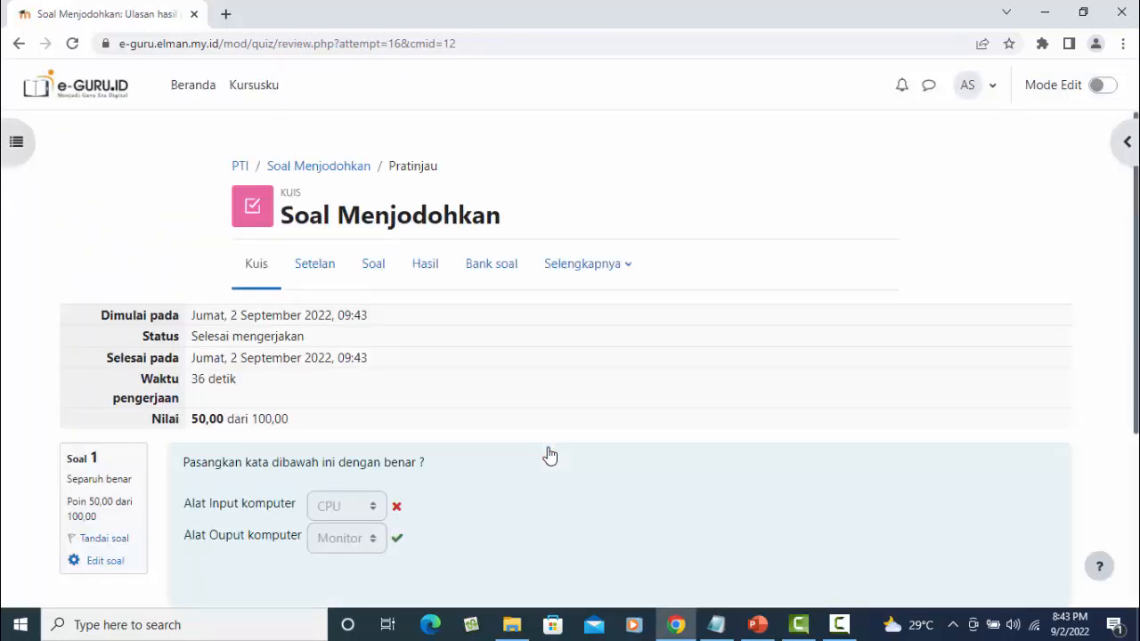
Examine the grade and correct matches of the submitted attempt, and finish the review.
scroll(549, 455, "down", 2)
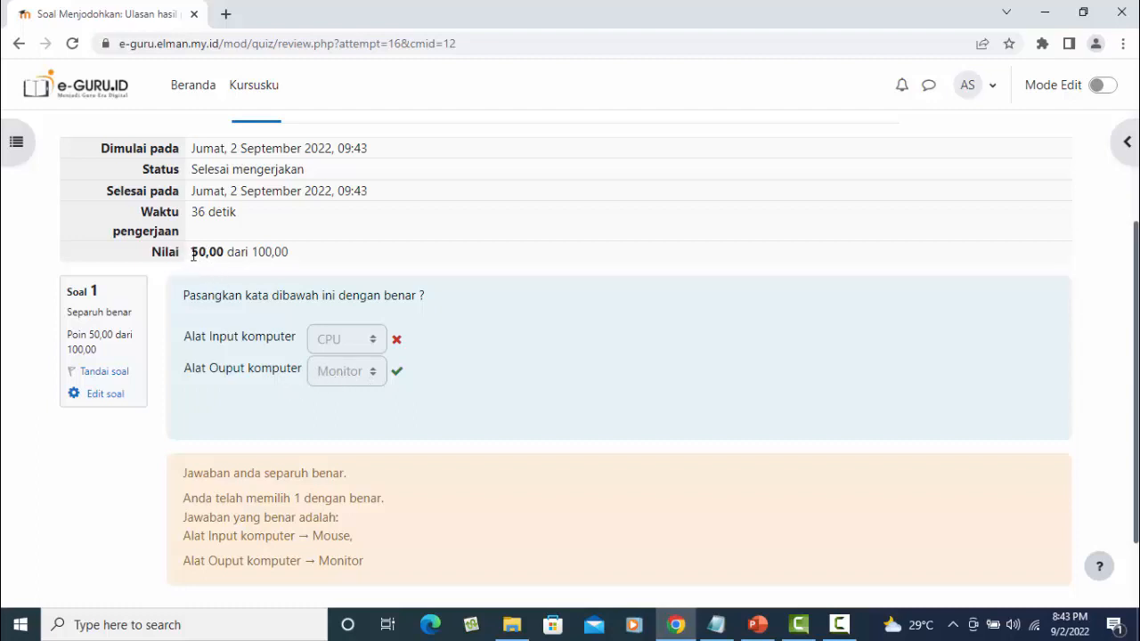
scroll(685, 358, "down", 1)
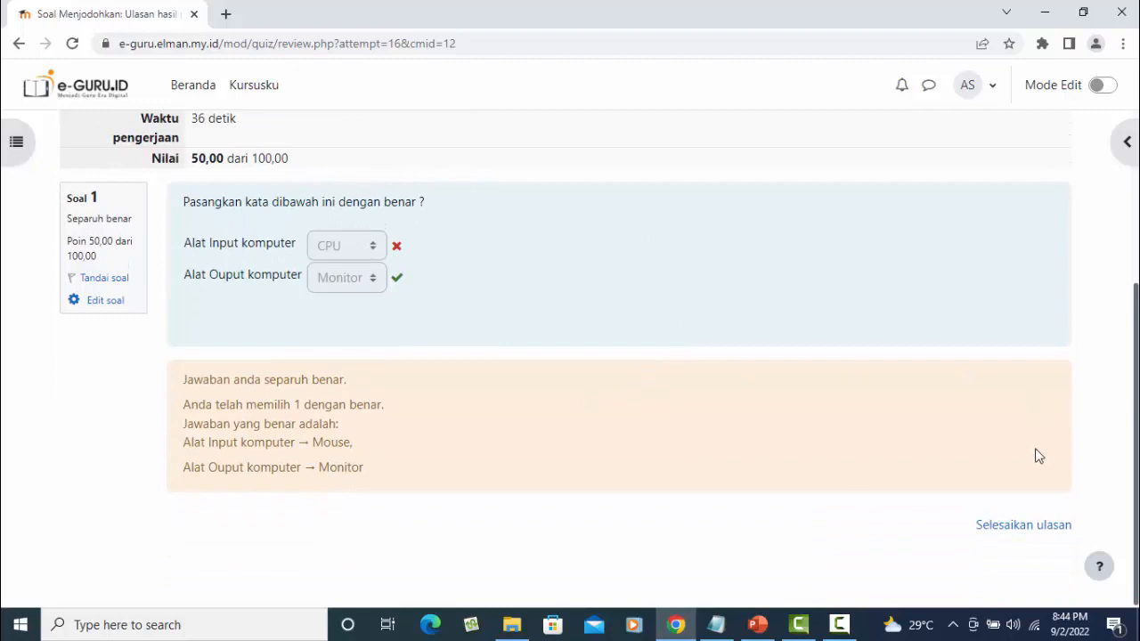
left_click(1029, 526)
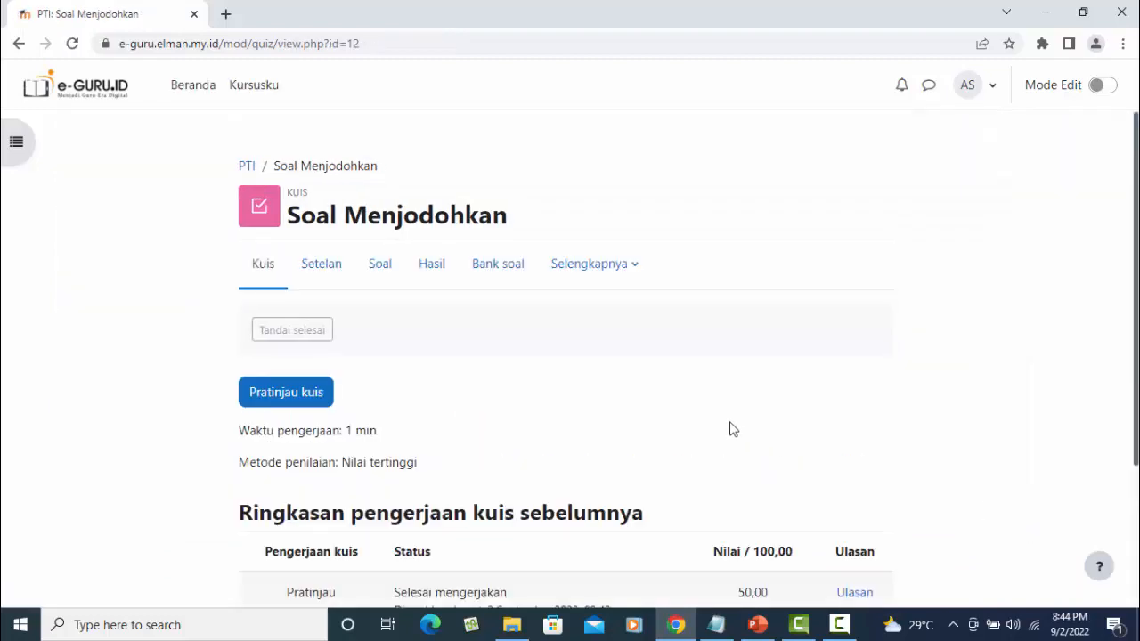
Check the summary of previous attempts at Soal Menjodohkan and return to the PTI course.
scroll(714, 427, "down", 1)
scroll(713, 427, "down", 1)
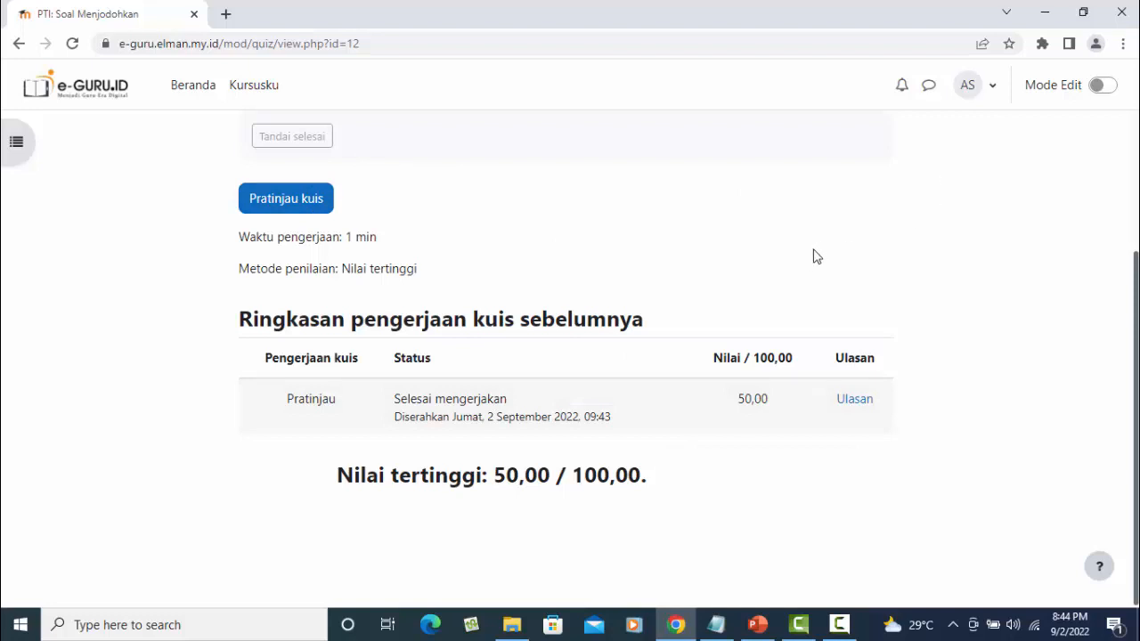
scroll(815, 256, "up", 2)
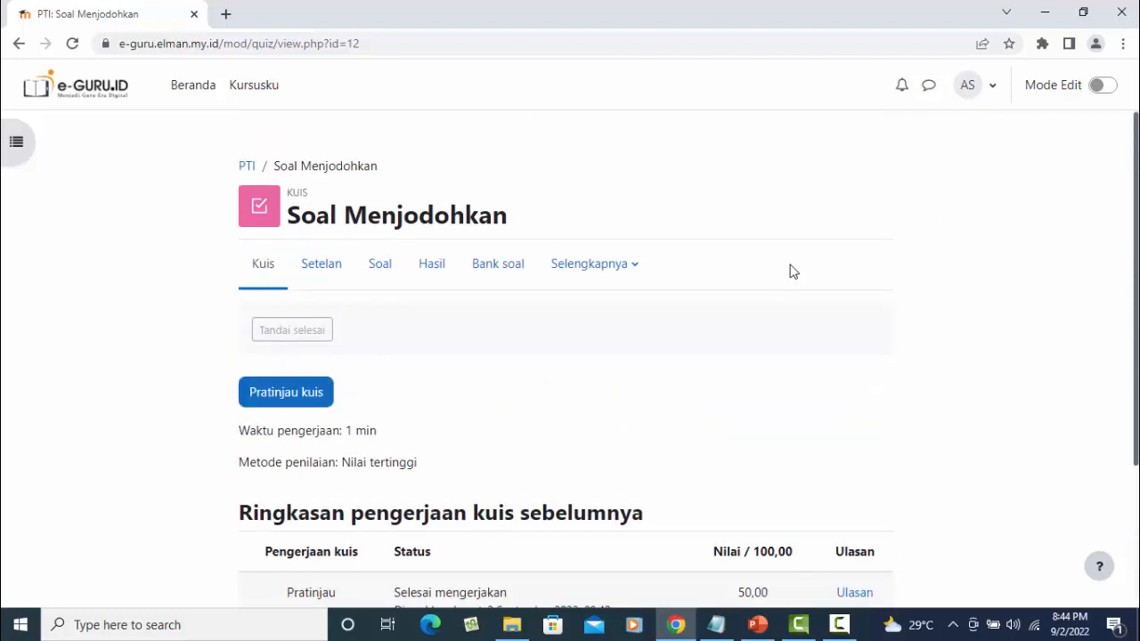
left_click(247, 169)
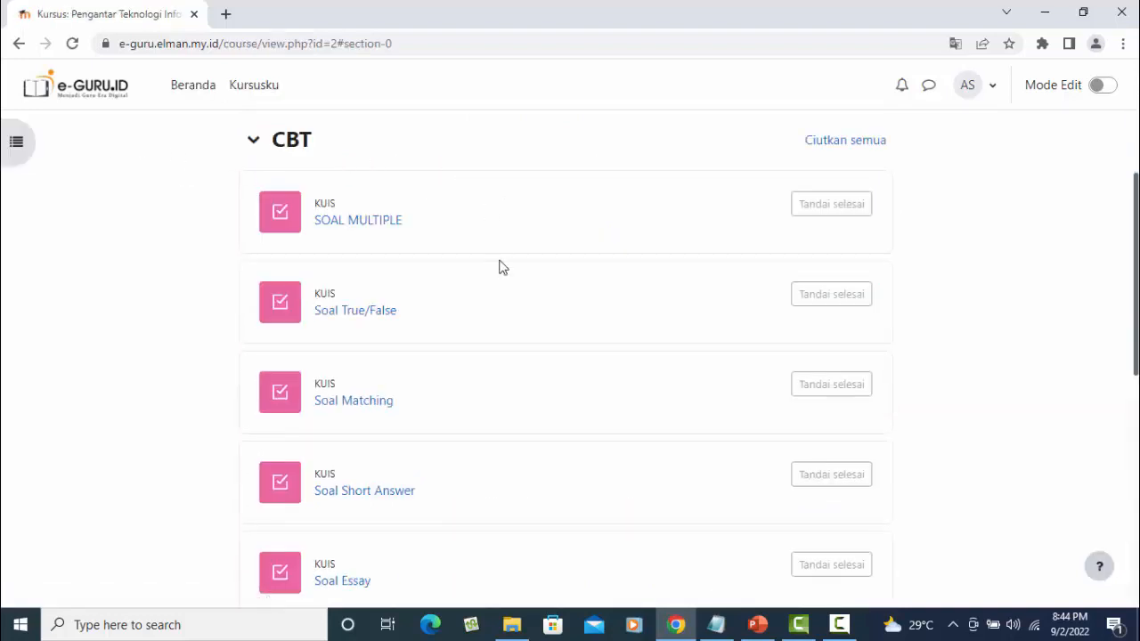
left_click(757, 625)
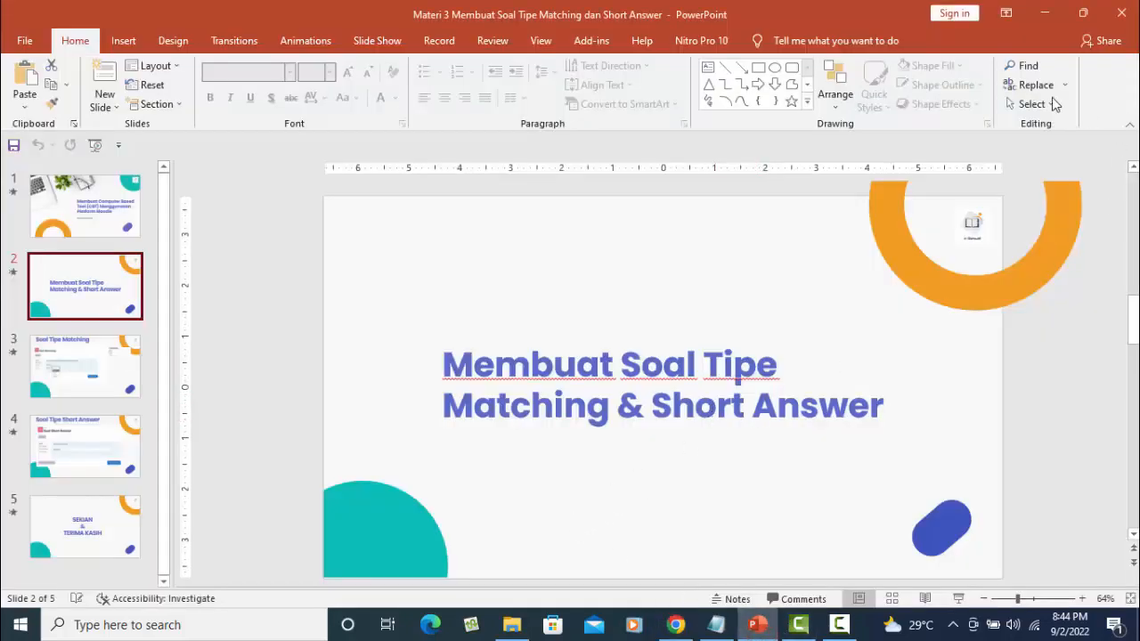
left_click(1045, 14)
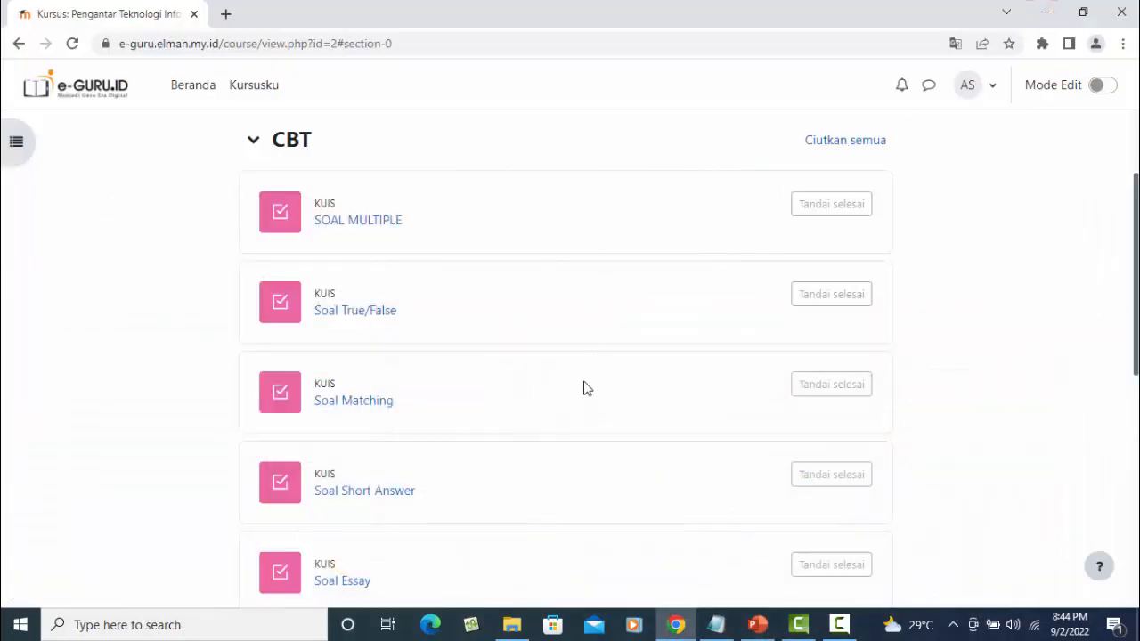
Turn on edit mode for the PTI course and go to the end of the CBT quiz list.
scroll(552, 390, "down", 3)
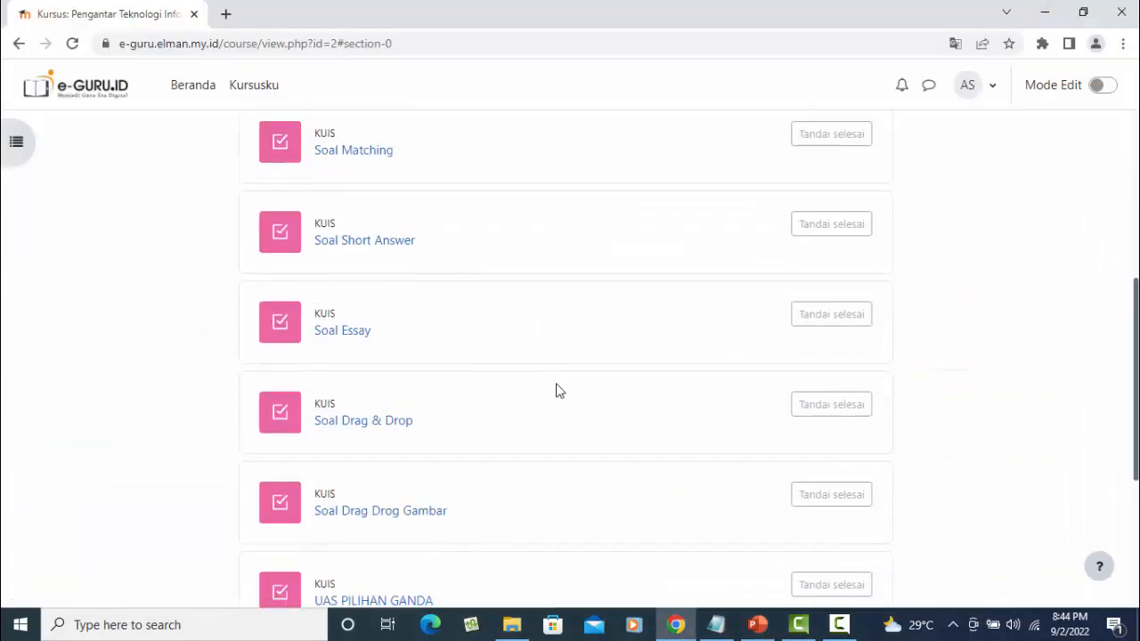
scroll(560, 390, "down", 3)
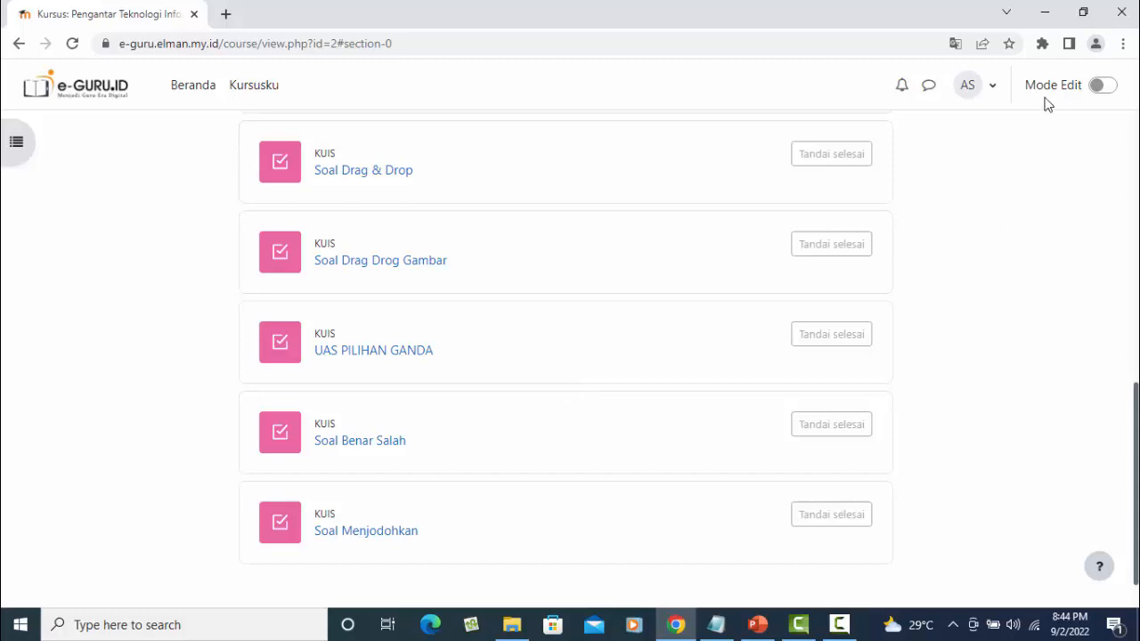
left_click(1104, 90)
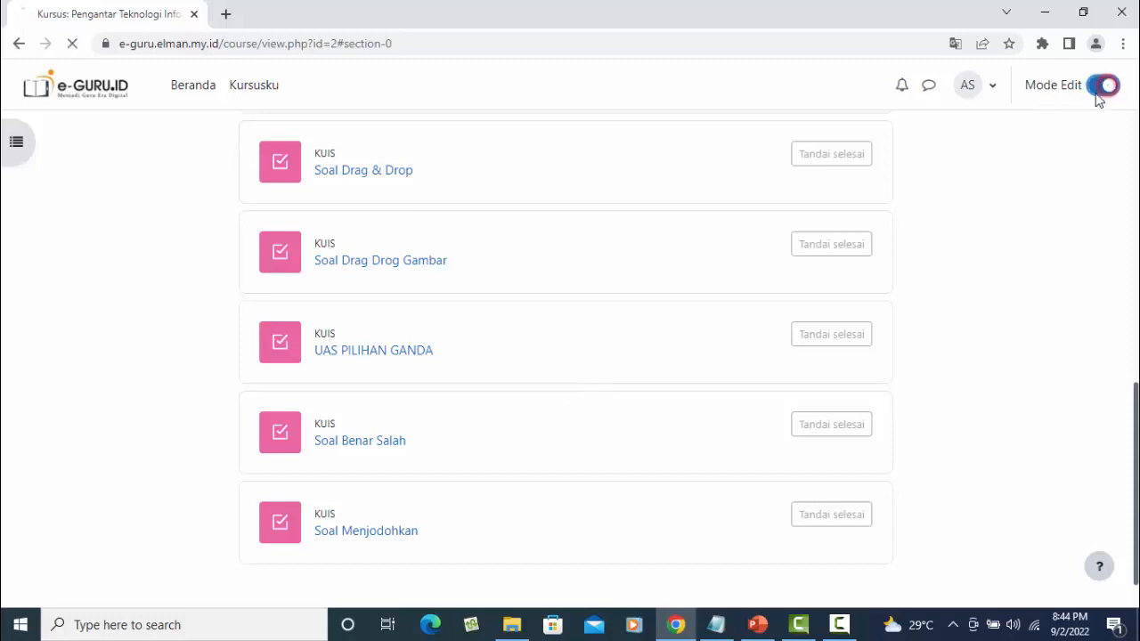
scroll(681, 374, "down", 8)
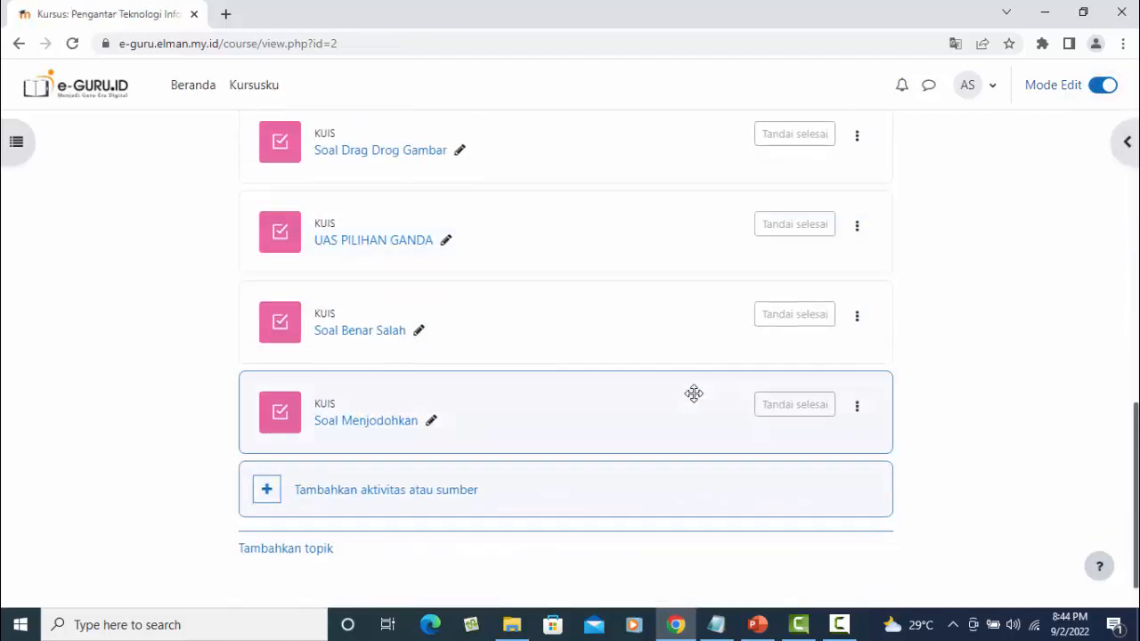
scroll(693, 394, "down", 1)
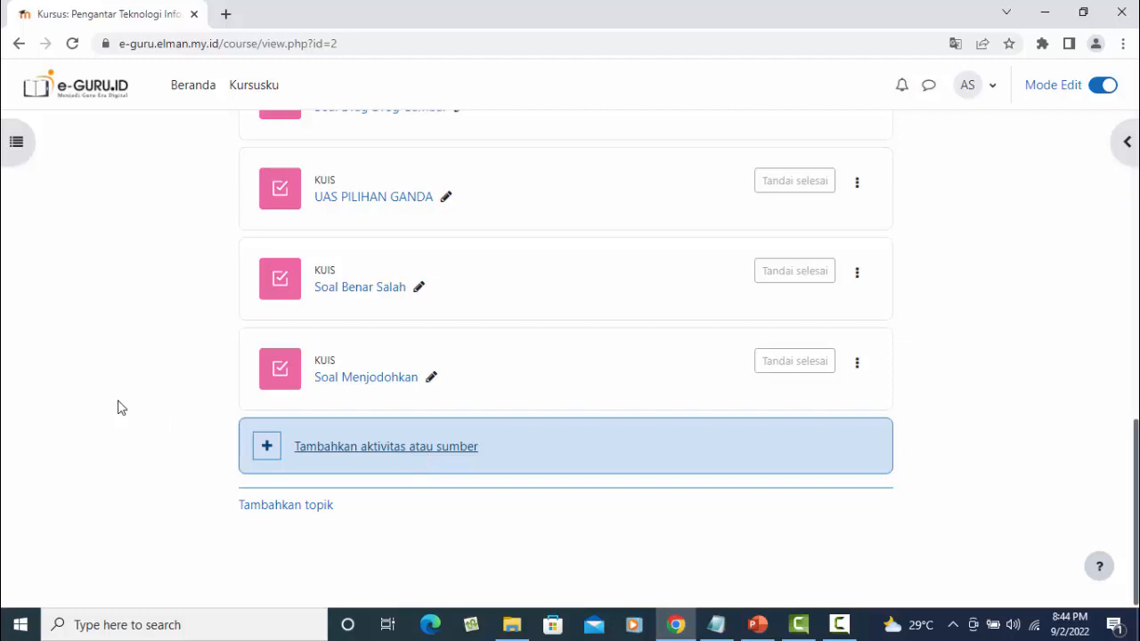
Add a new Kuis activity after Soal Menjodohkan and name it "Soal Jawaban Singkat".
left_click(364, 450)
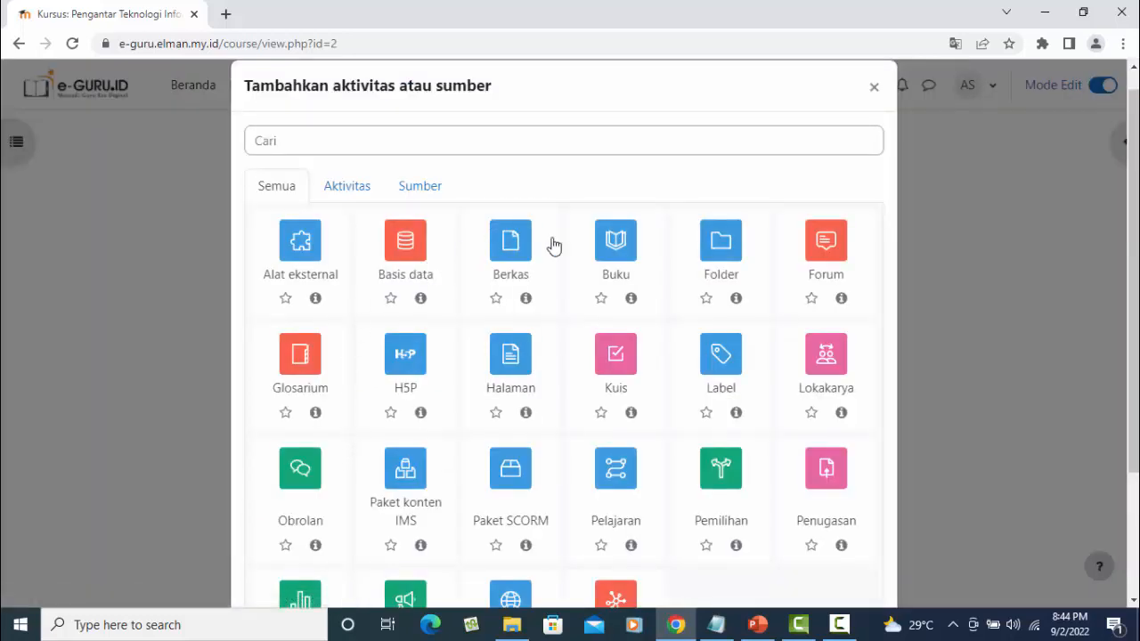
left_click(620, 359)
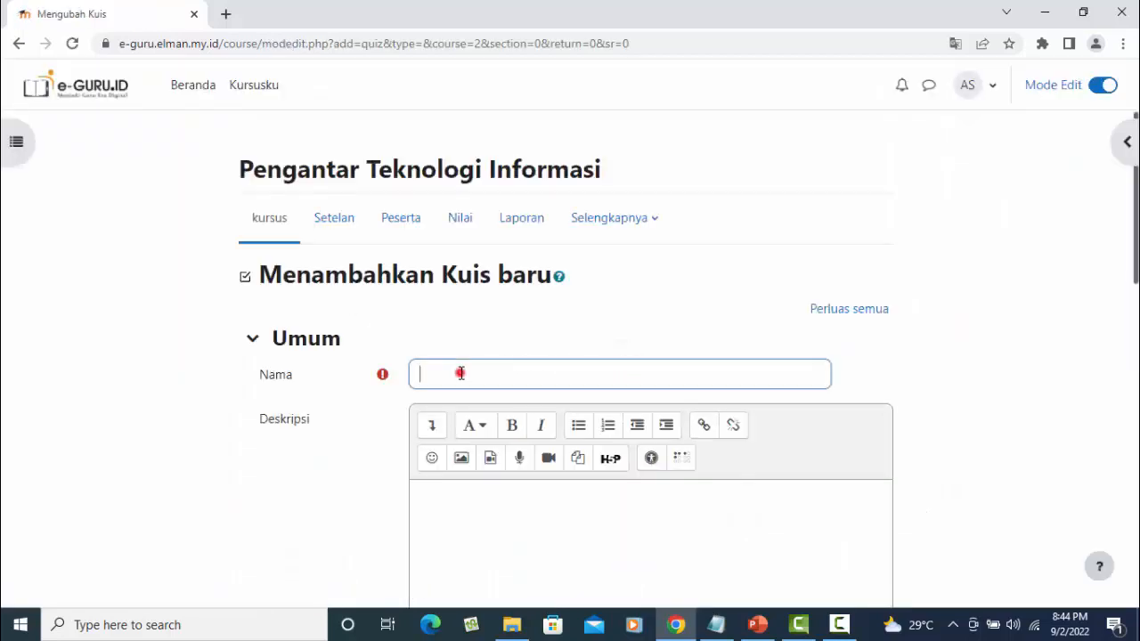
left_click(463, 373)
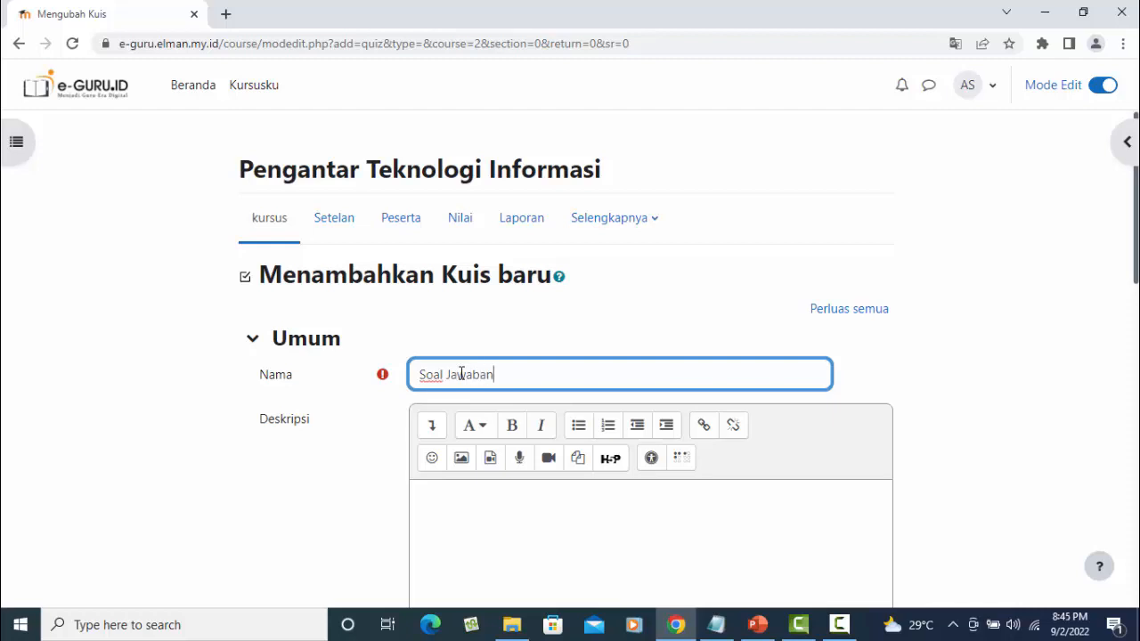
type("Soal Jawaban Singkat")
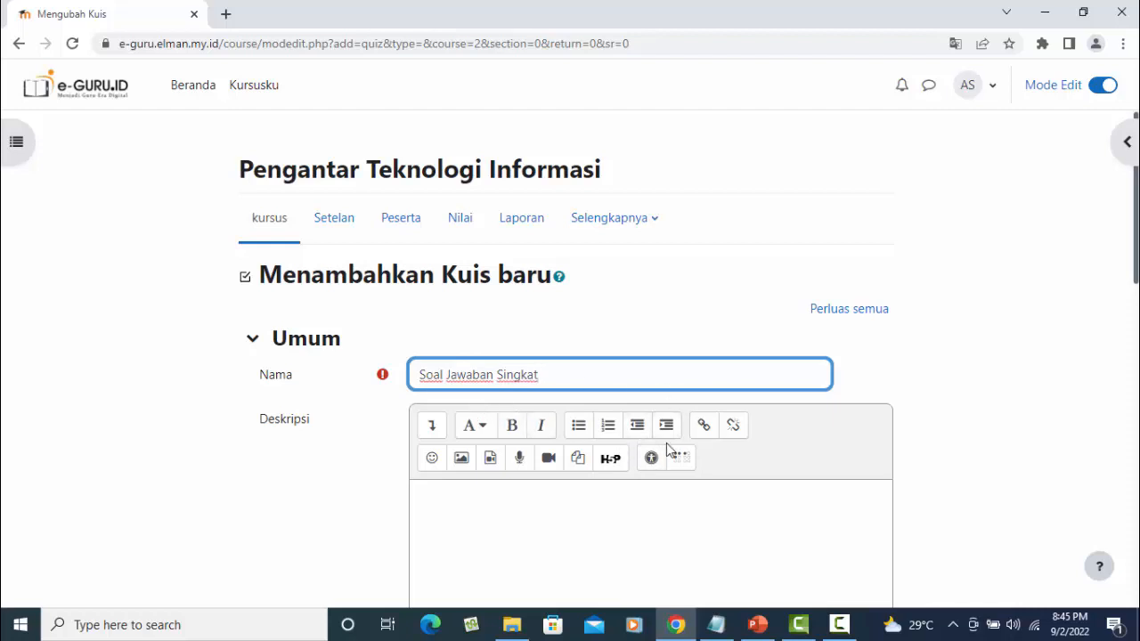
Enable the time limit in the quiz's Waktu Pengerjaan settings and set it to 1 menit.
scroll(666, 450, "down", 3)
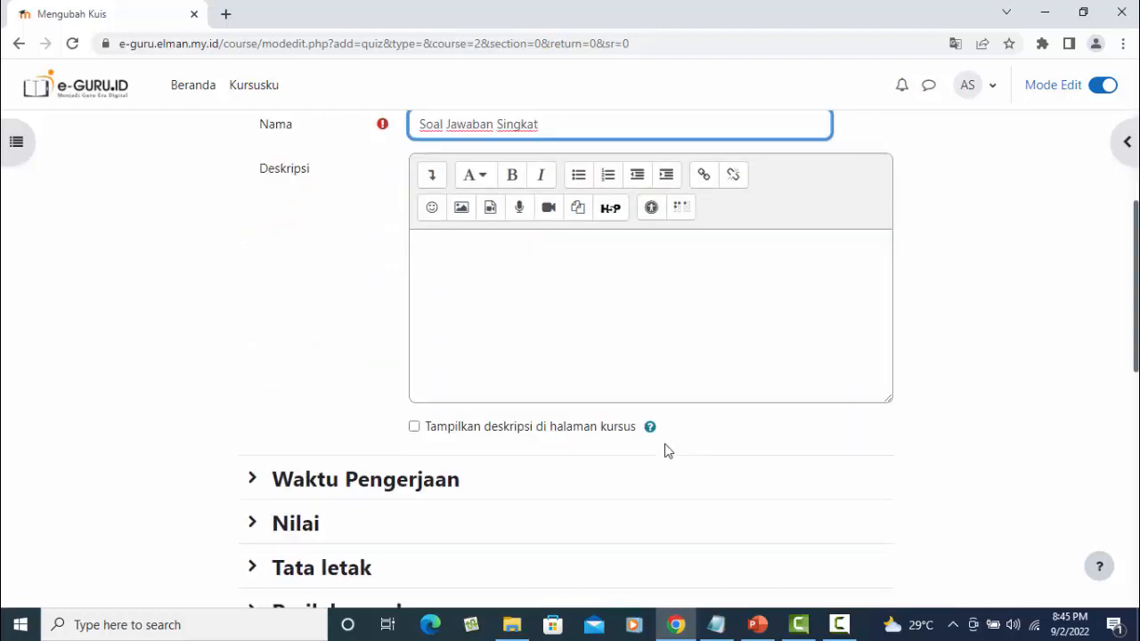
scroll(666, 450, "up", 1)
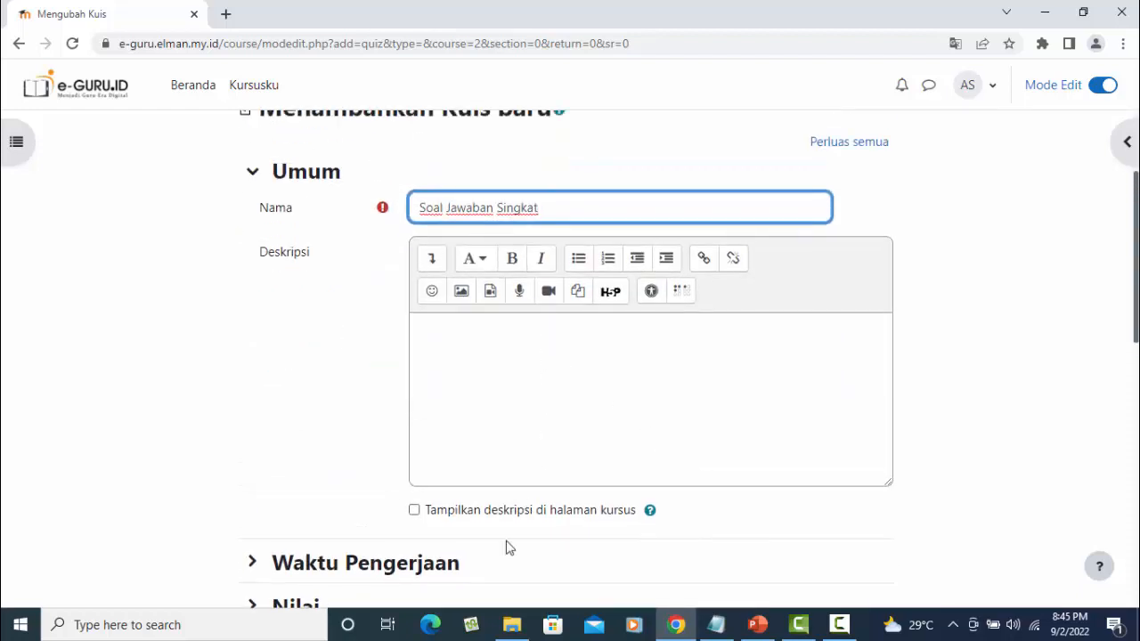
scroll(512, 538, "down", 1)
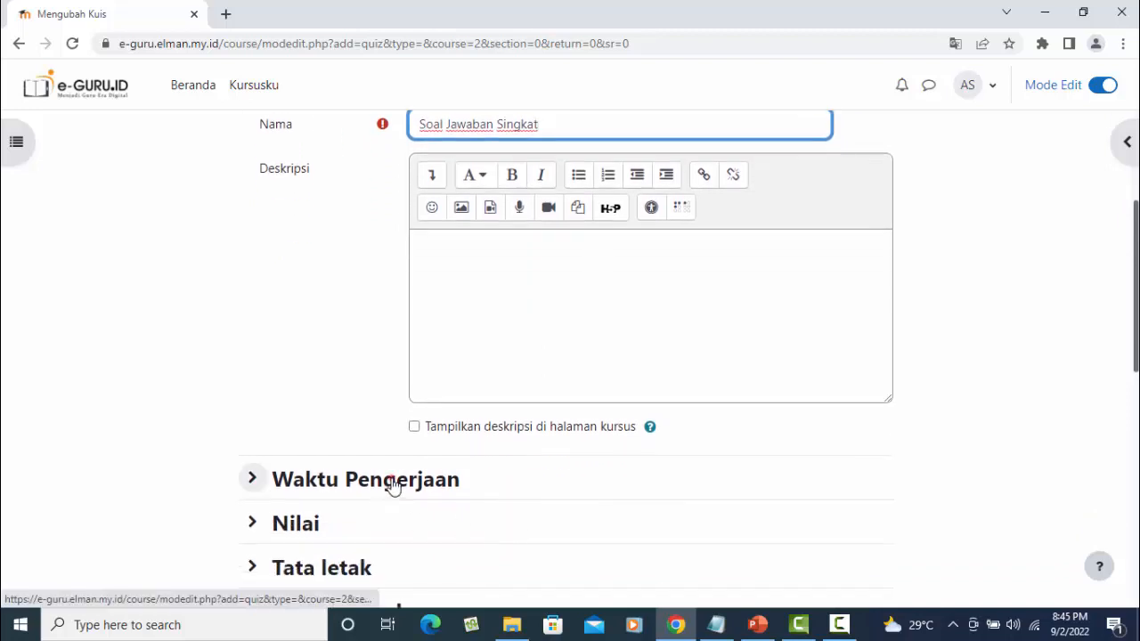
left_click(390, 481)
scroll(464, 518, "down", 2)
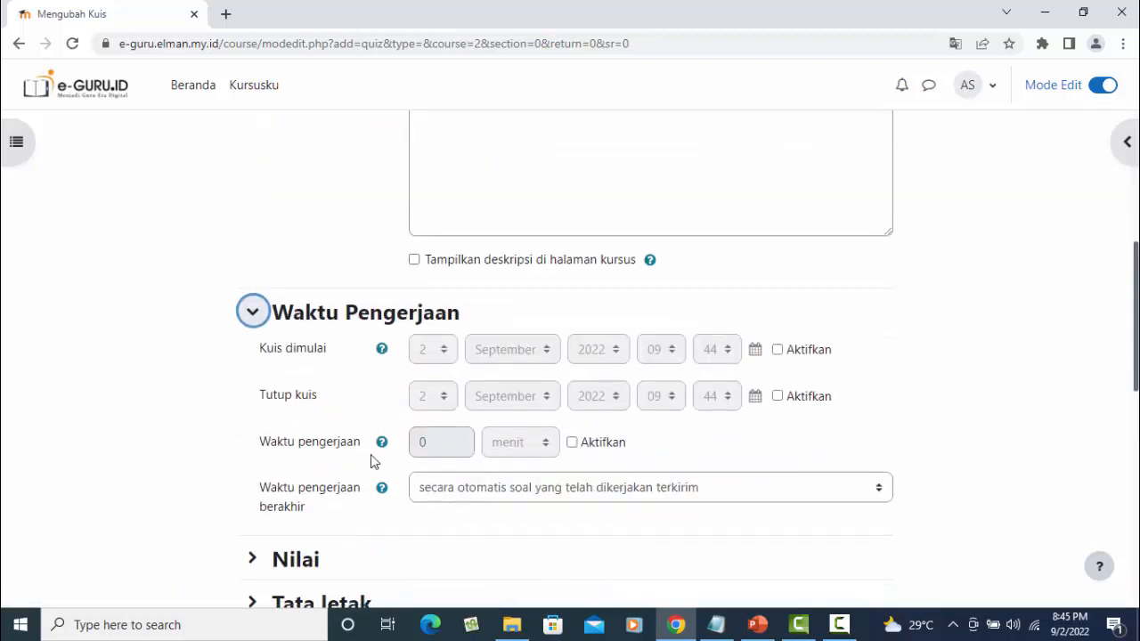
left_click(572, 442)
left_click(440, 446)
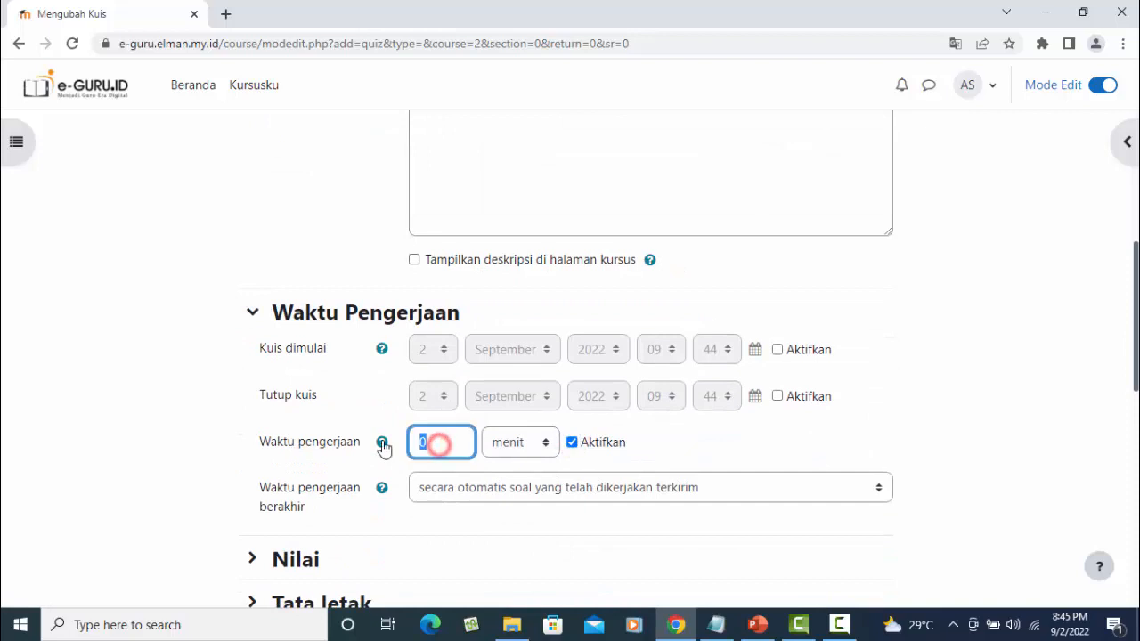
key("BackSpace")
type("1")
scroll(597, 445, "down", 2)
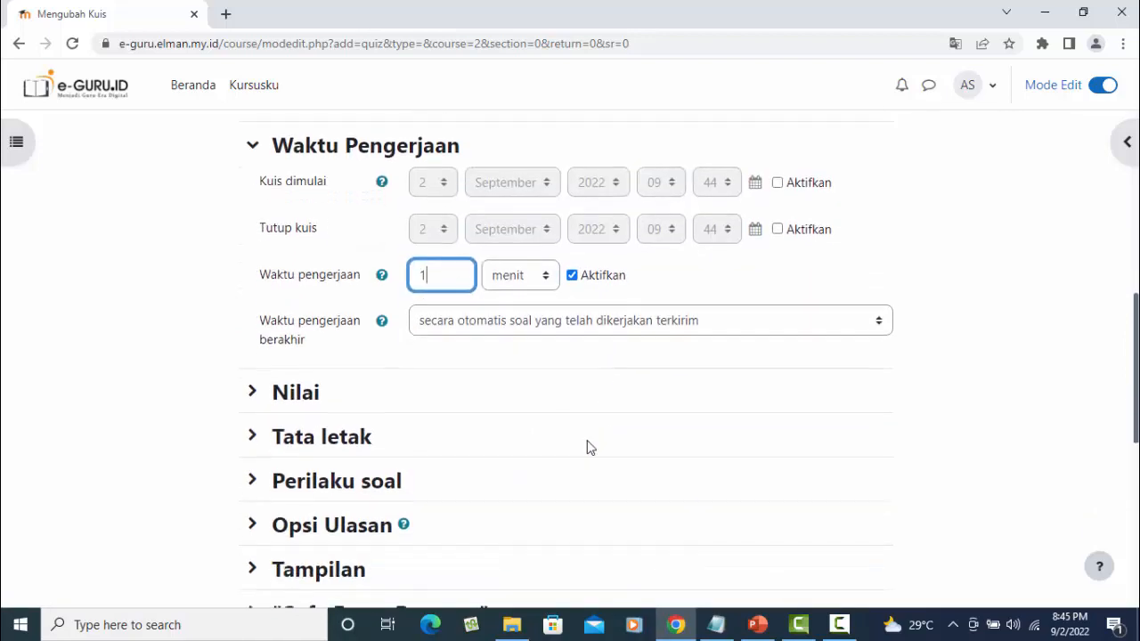
Check the Nilai and Tata letak settings without changing them, and save and display the Soal Jawaban Singkat quiz.
left_click(304, 397)
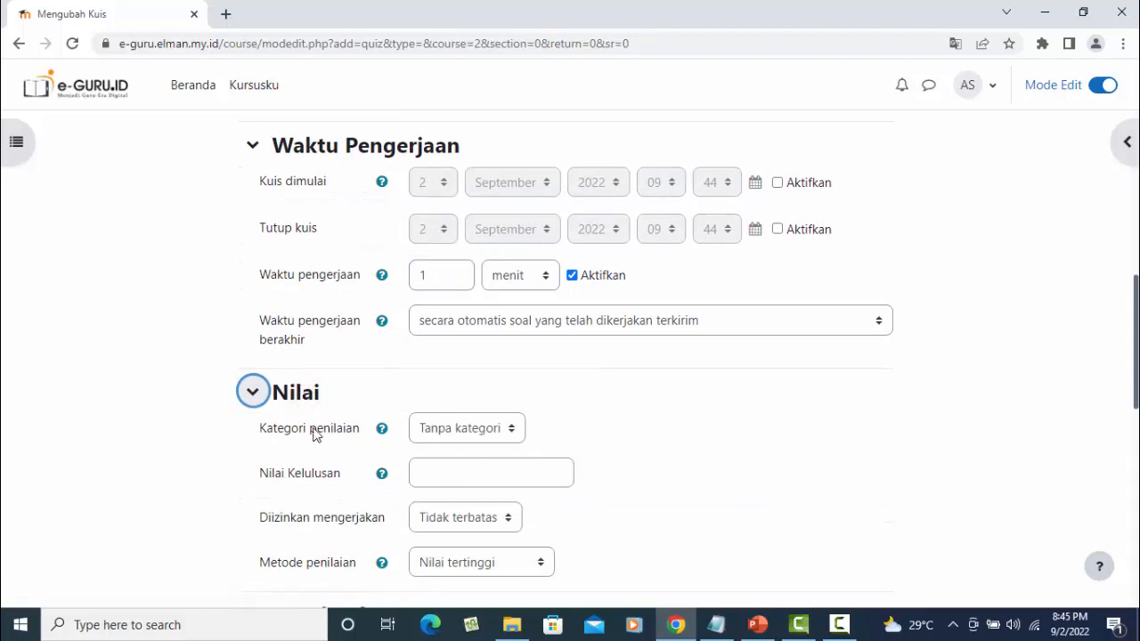
left_click(280, 398)
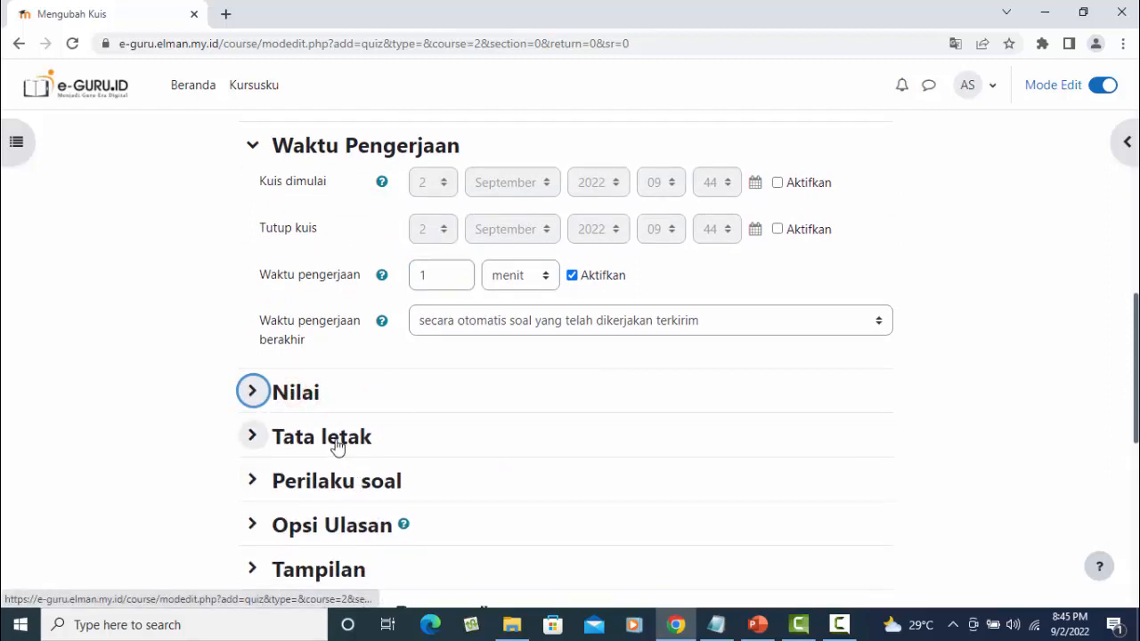
left_click(332, 439)
left_click(304, 439)
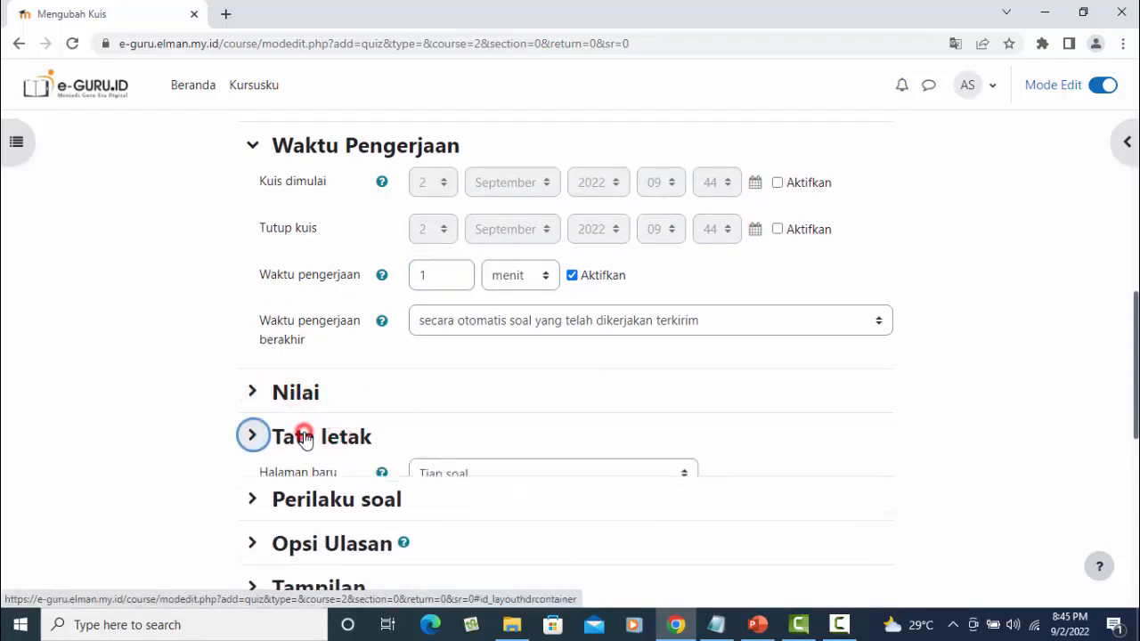
scroll(363, 496, "down", 1)
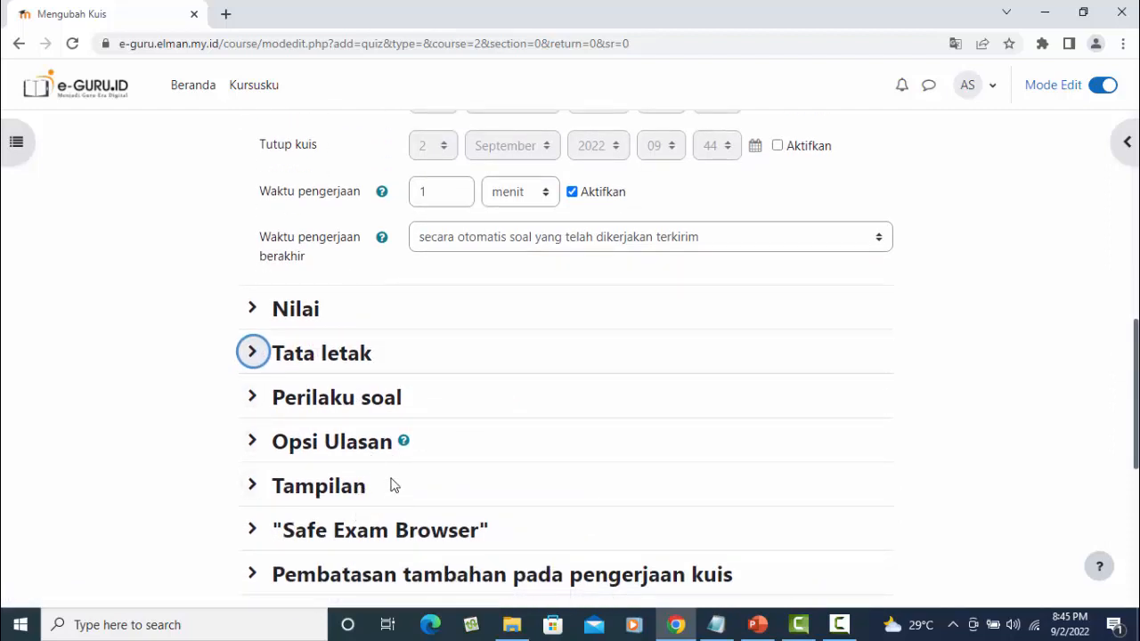
scroll(392, 484, "down", 2)
scroll(395, 479, "up", 3)
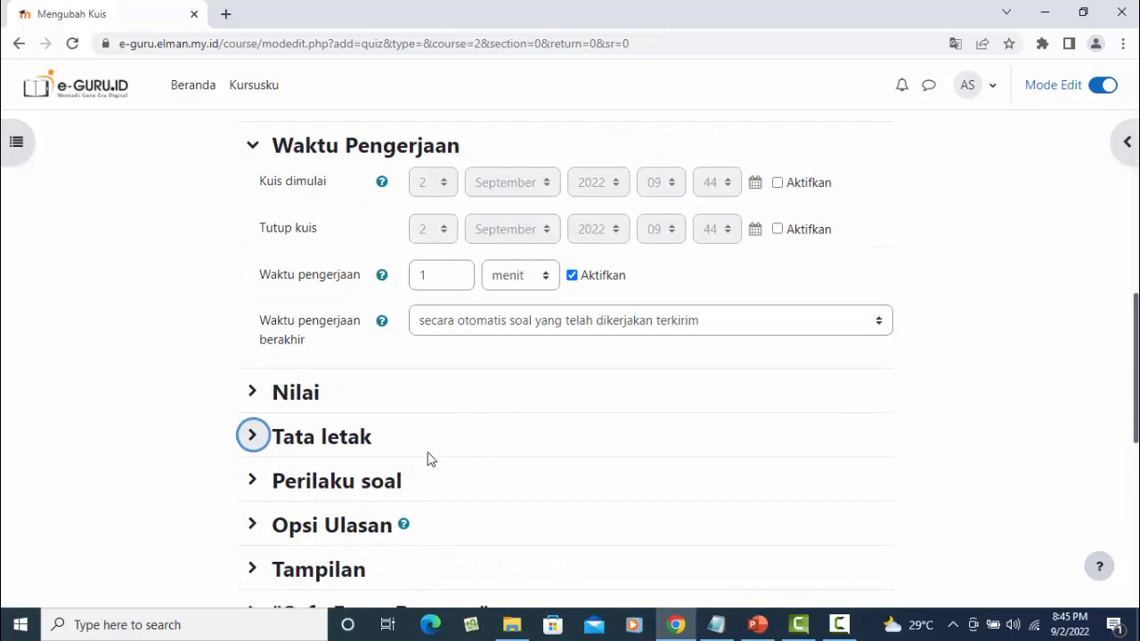
scroll(427, 459, "down", 3)
scroll(374, 453, "down", 3)
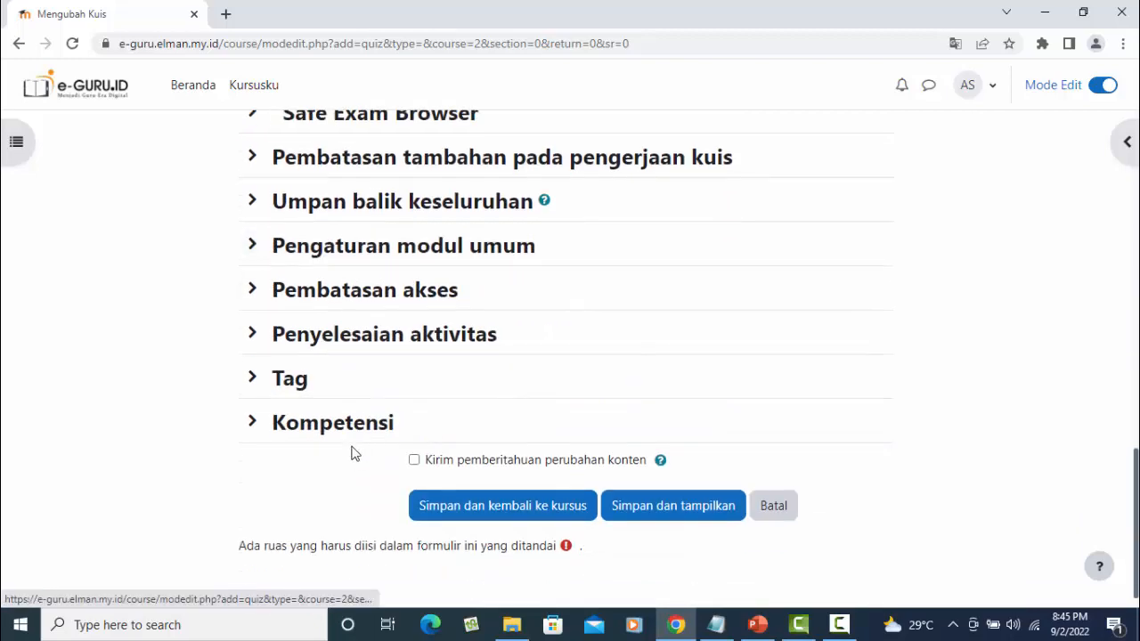
left_click(680, 509)
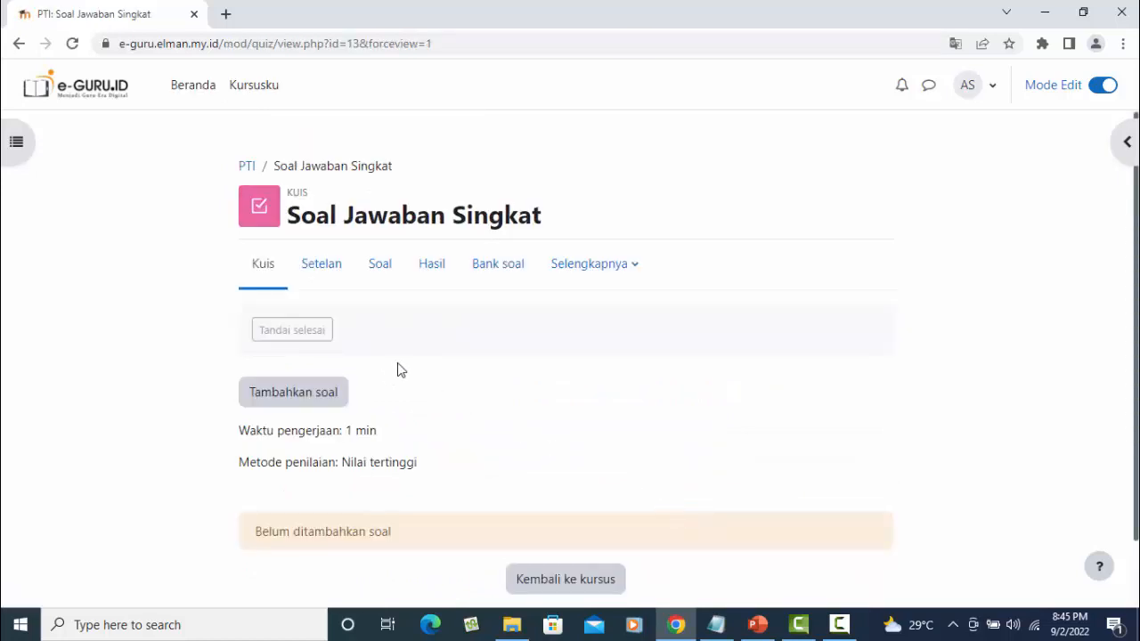
Start adding questions to the quiz and set its Nilai maksimum to 100.
left_click(312, 394)
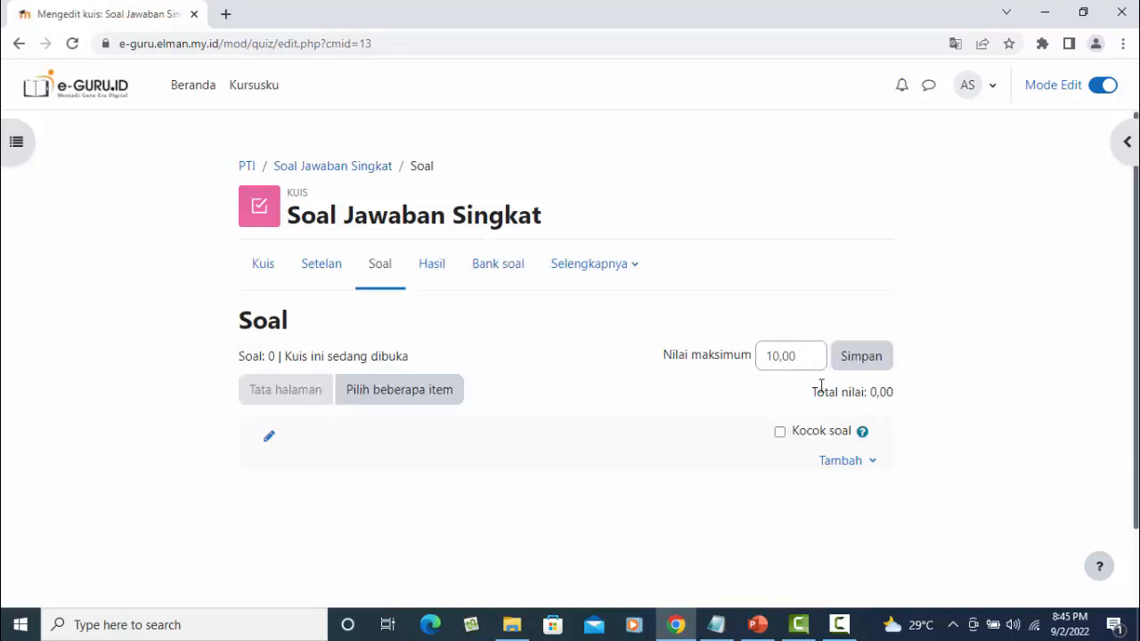
double_click(795, 356)
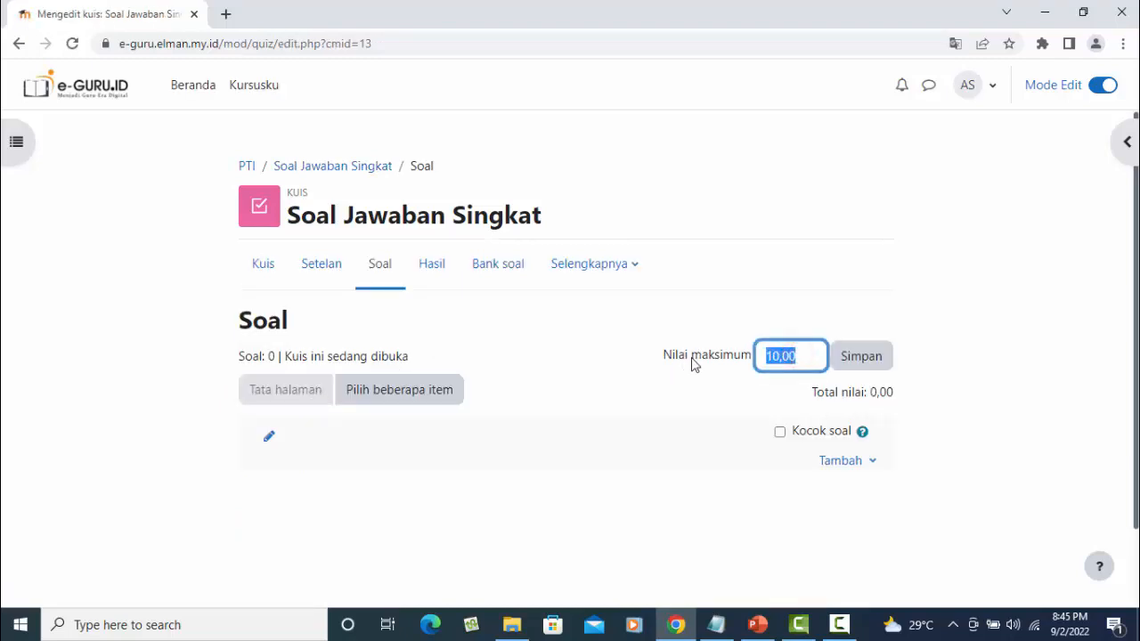
type("10")
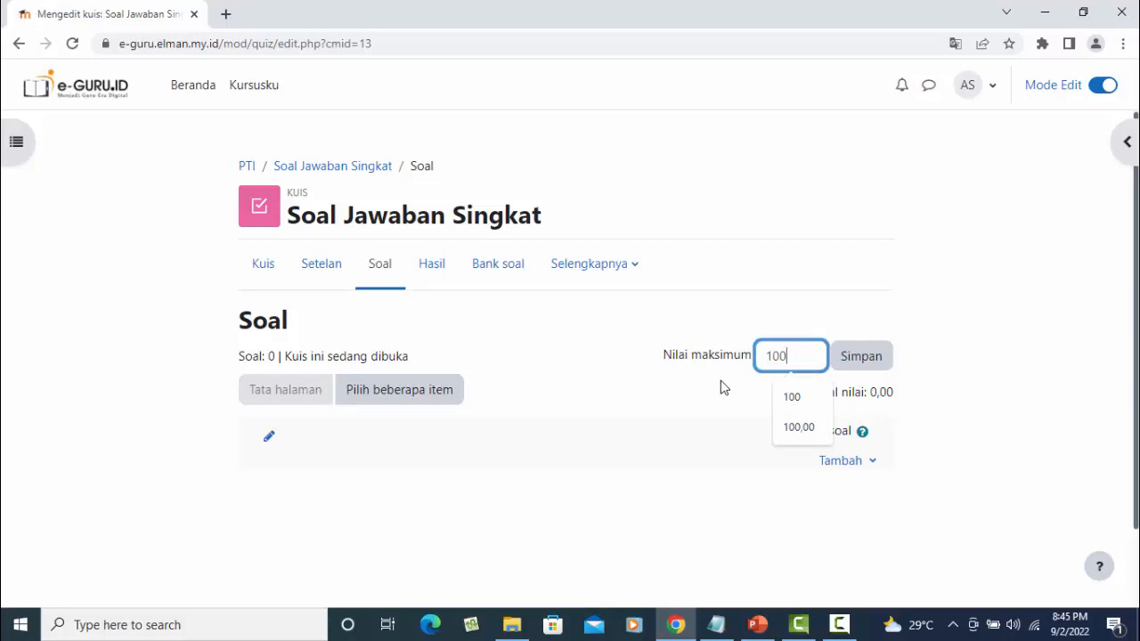
key("Return")
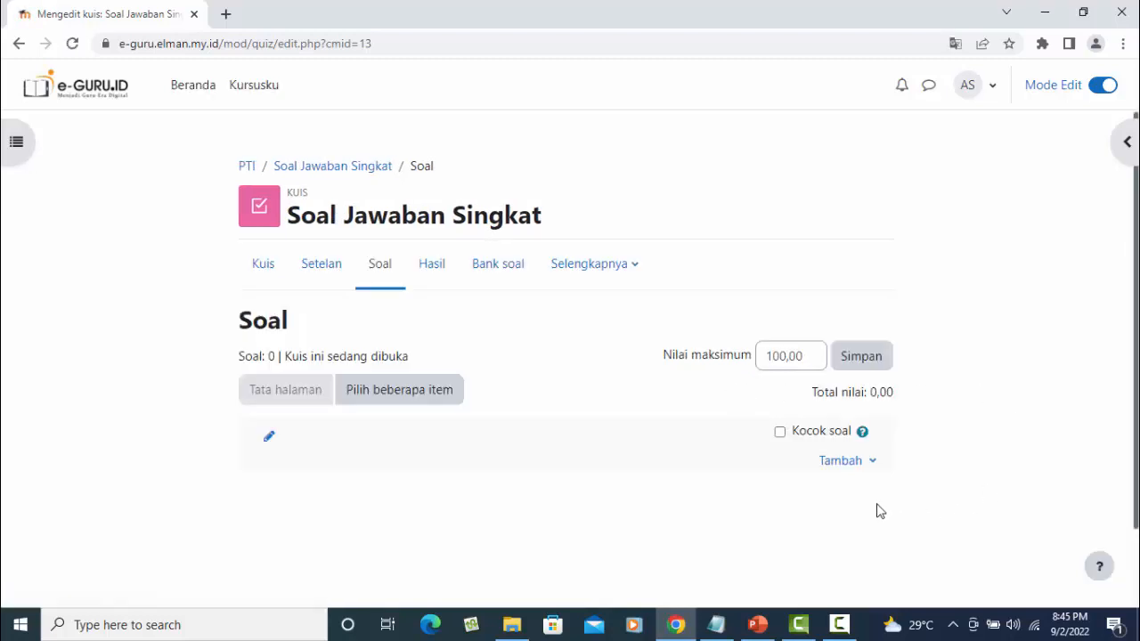
Add a new question of type Jawaban singkat to the quiz.
left_click(853, 465)
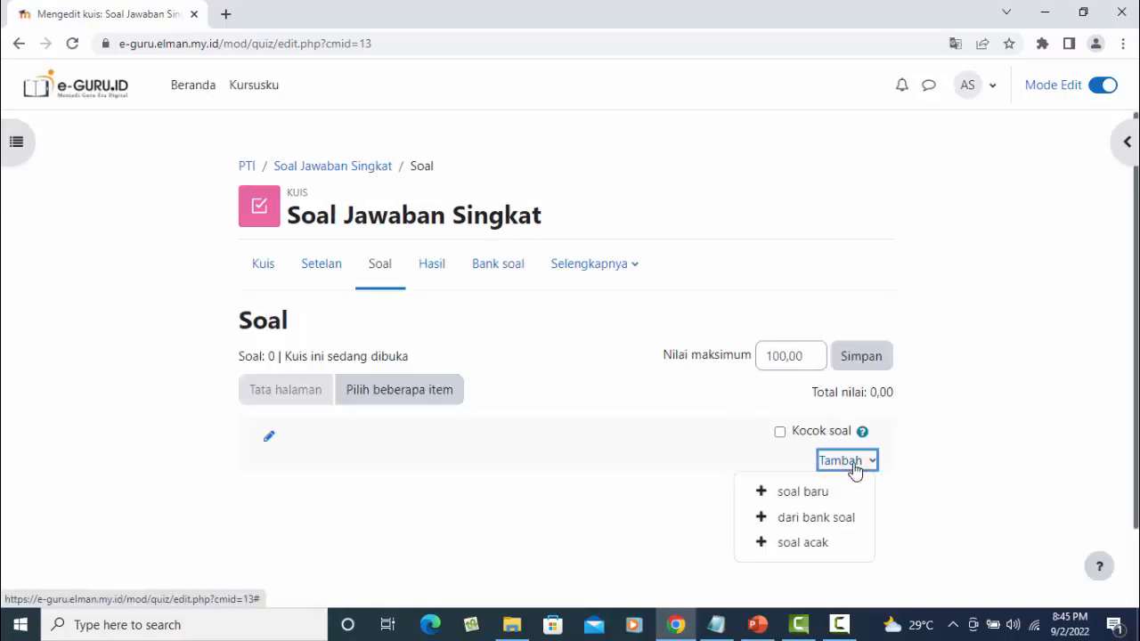
left_click(812, 492)
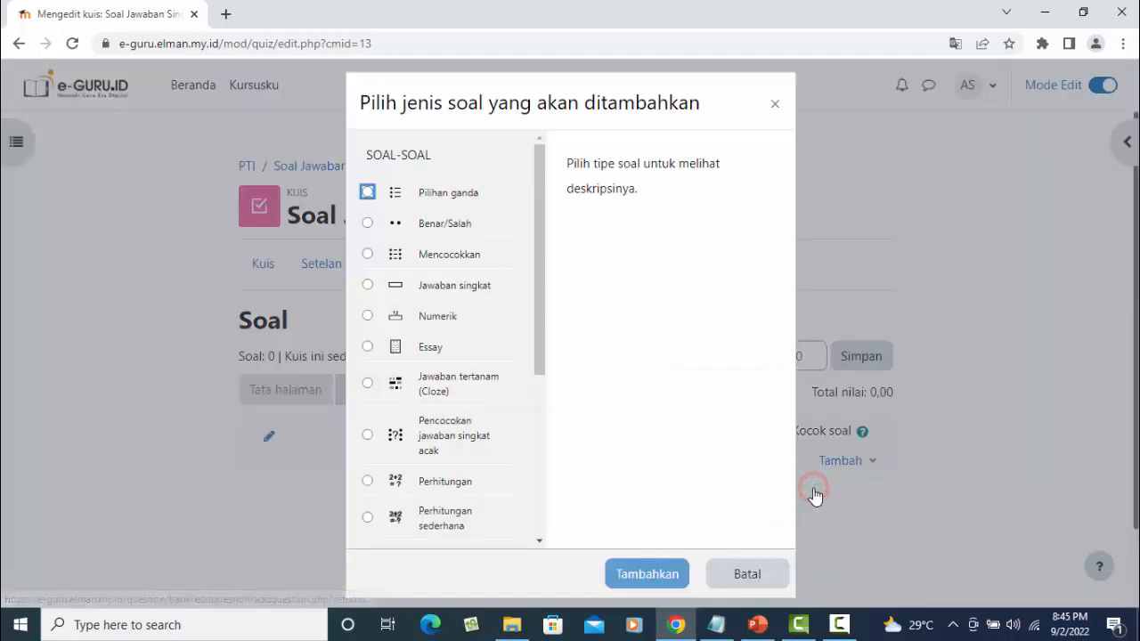
left_click(369, 287)
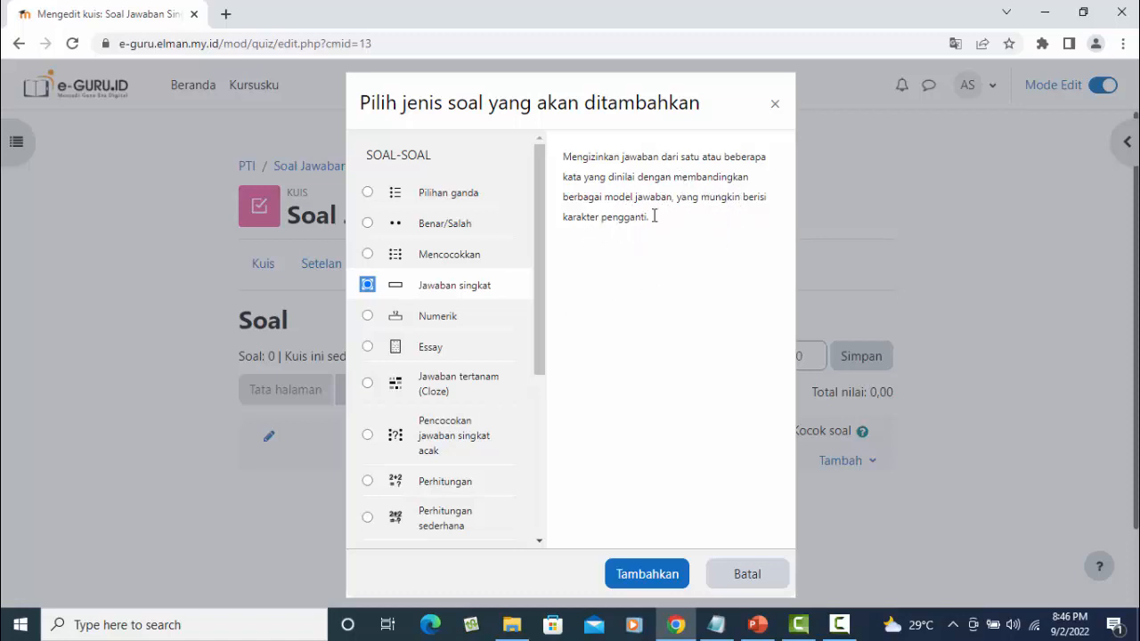
left_click(666, 577)
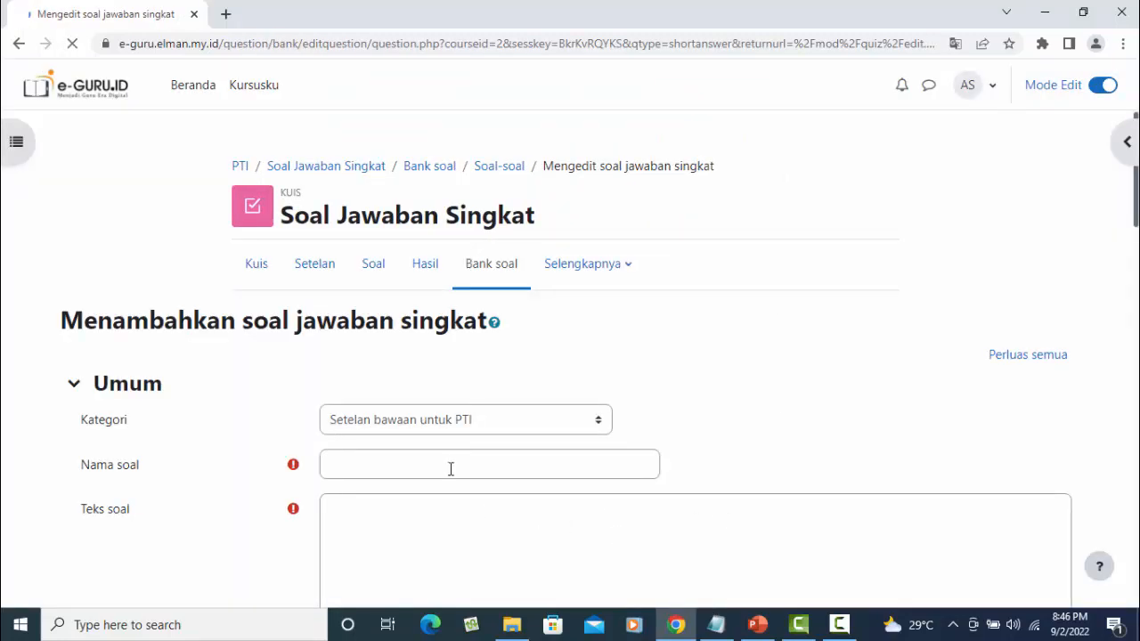
Assign the question to the category "Setelan bawaan untuk Soal Jawaban Singkat" and name it 1.
scroll(468, 419, "down", 1)
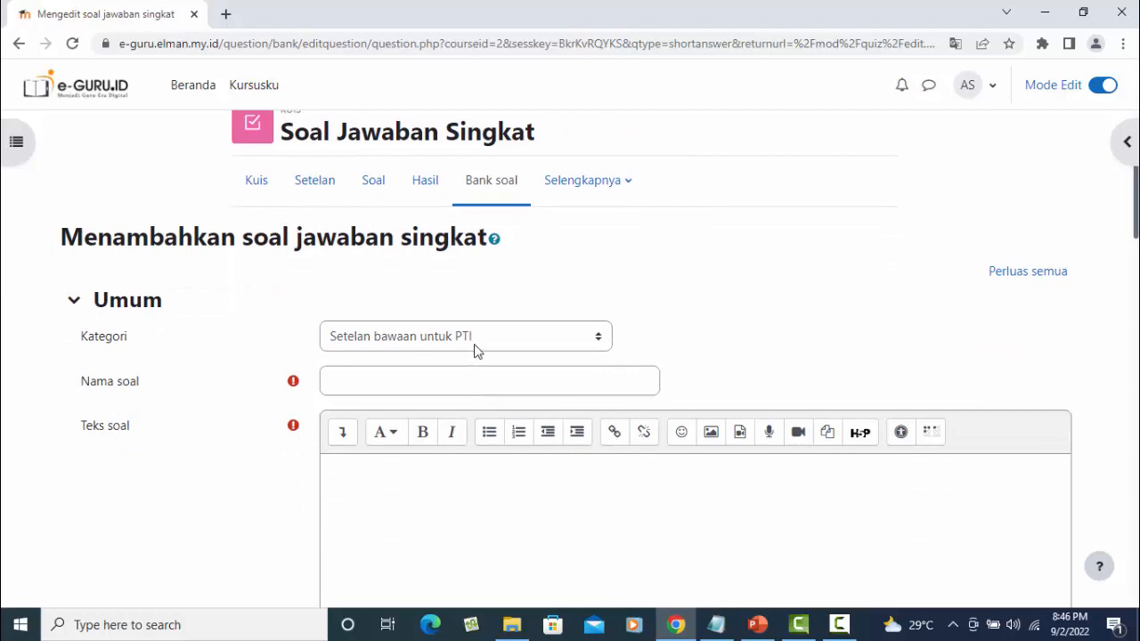
left_click(472, 341)
left_click(473, 379)
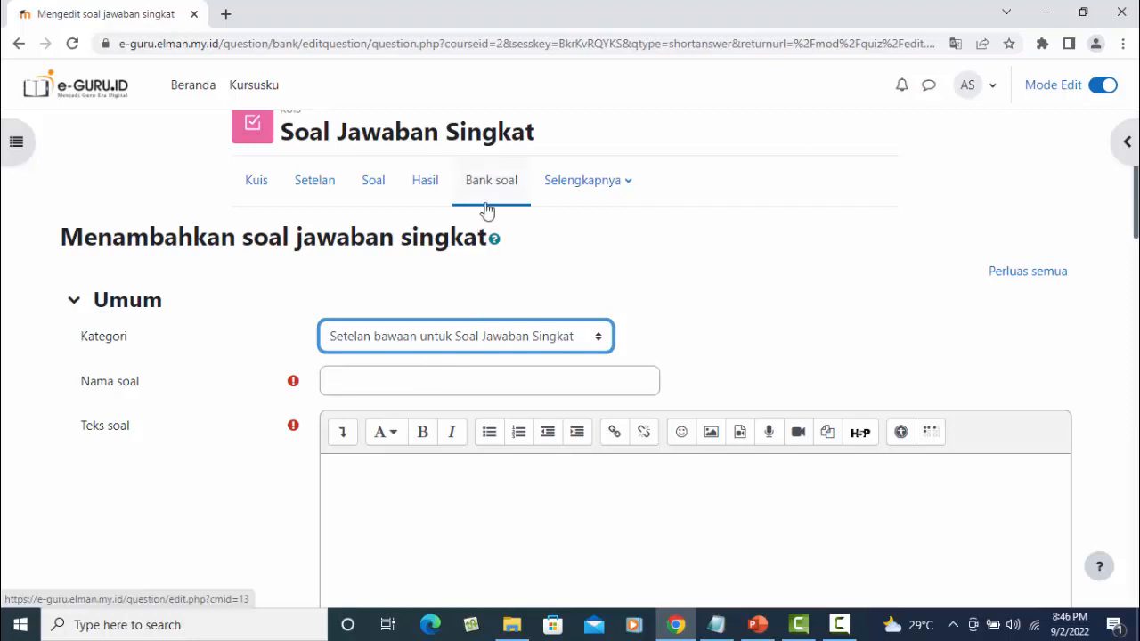
left_click(359, 385)
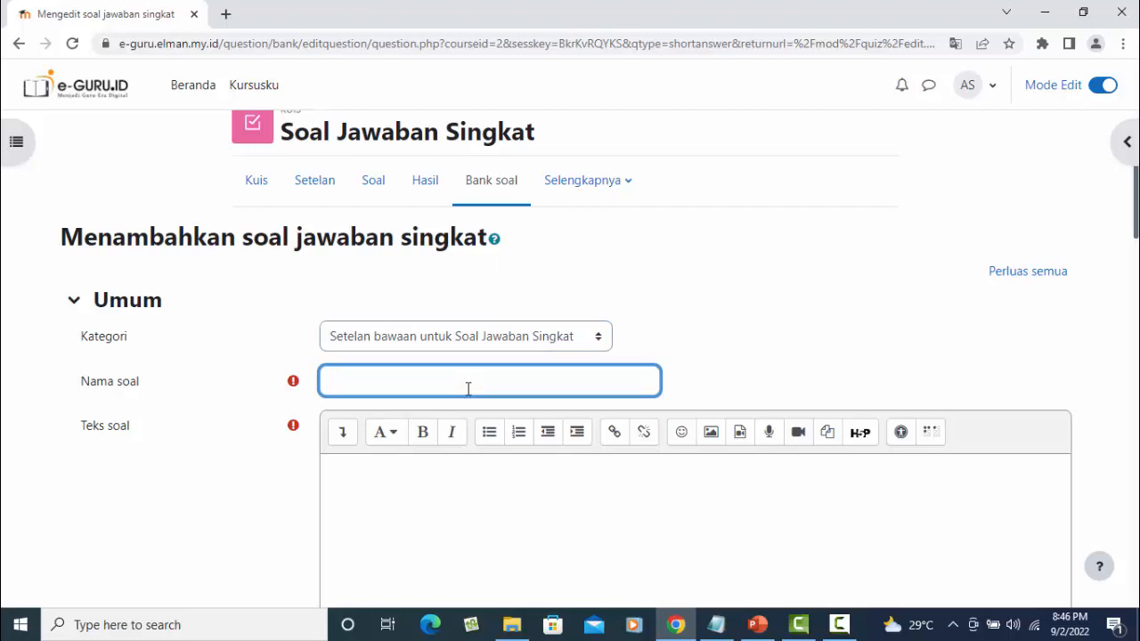
left_click(424, 501)
Enter "Panggilan selain untuk ibu di Indonesia" as the question's Umpan balik umum.
scroll(494, 478, "down", 4)
scroll(496, 478, "up", 4)
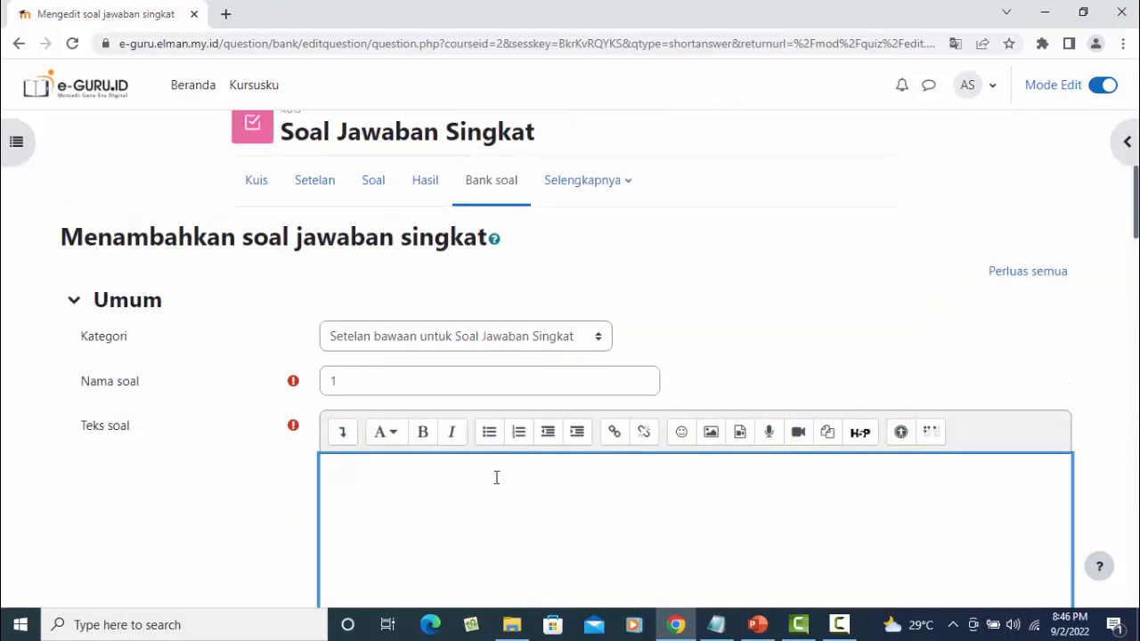
scroll(472, 497, "down", 10)
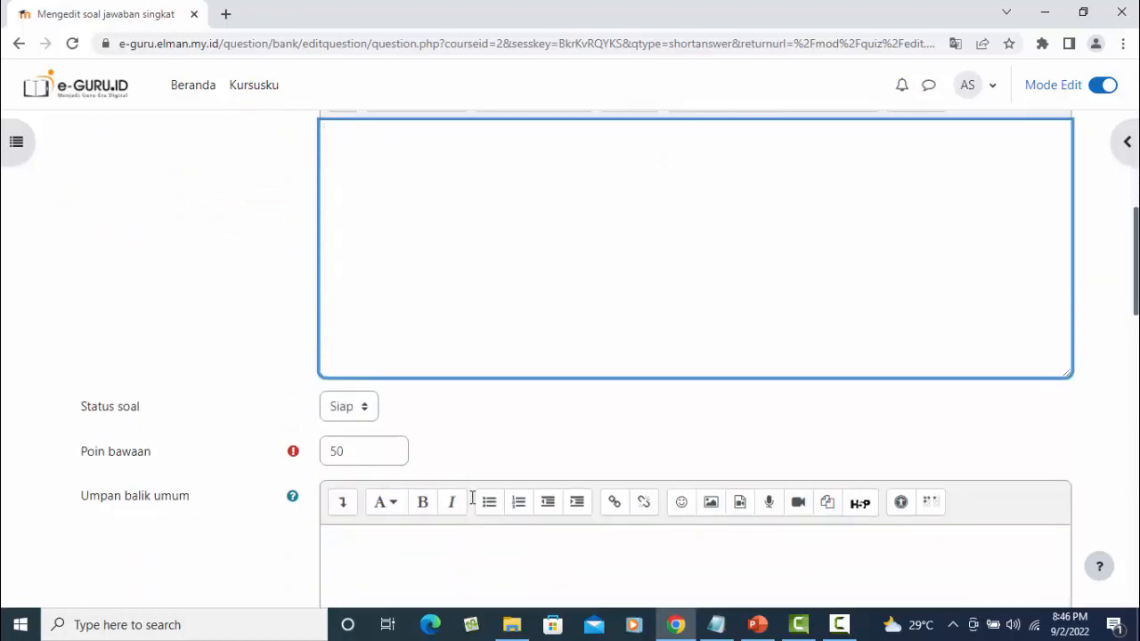
scroll(471, 499, "down", 2)
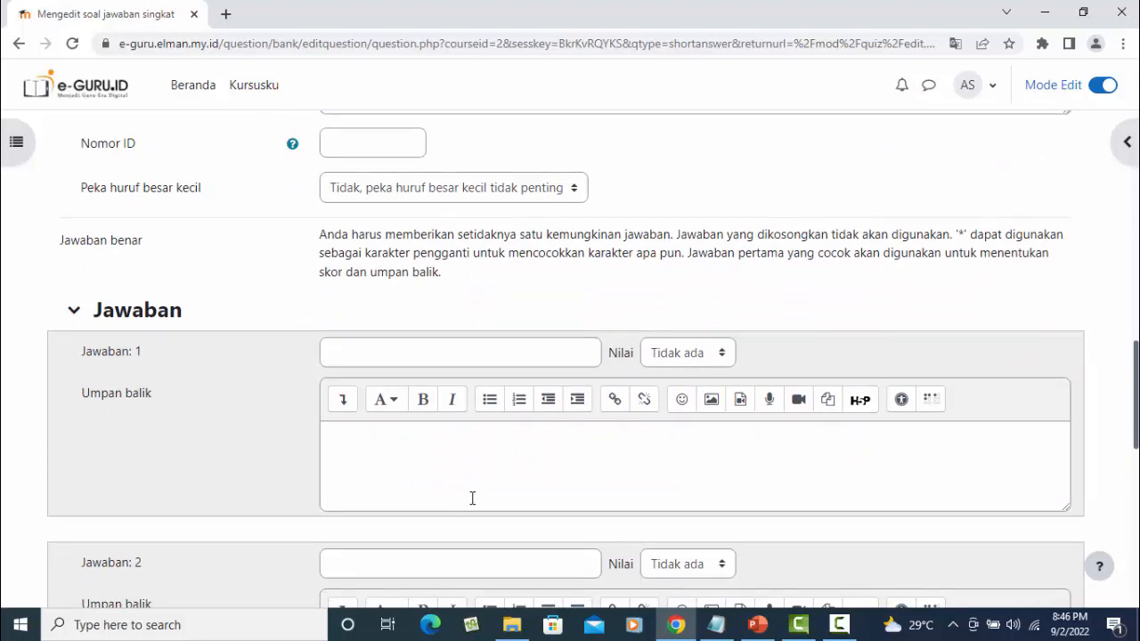
scroll(472, 498, "down", 5)
scroll(472, 497, "up", 9)
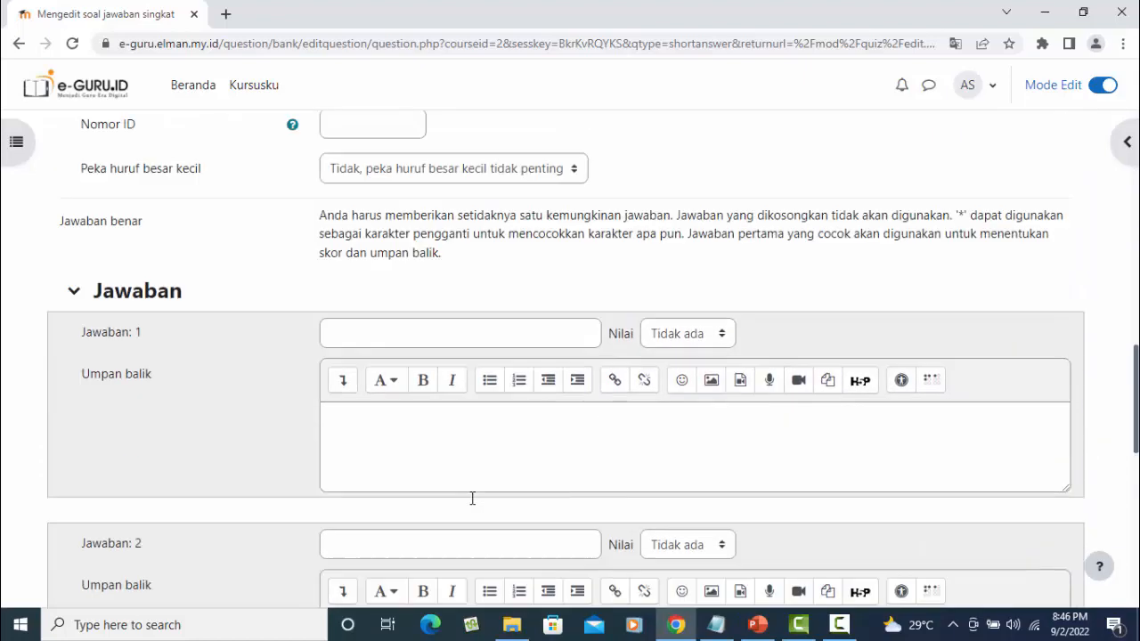
left_click(386, 398)
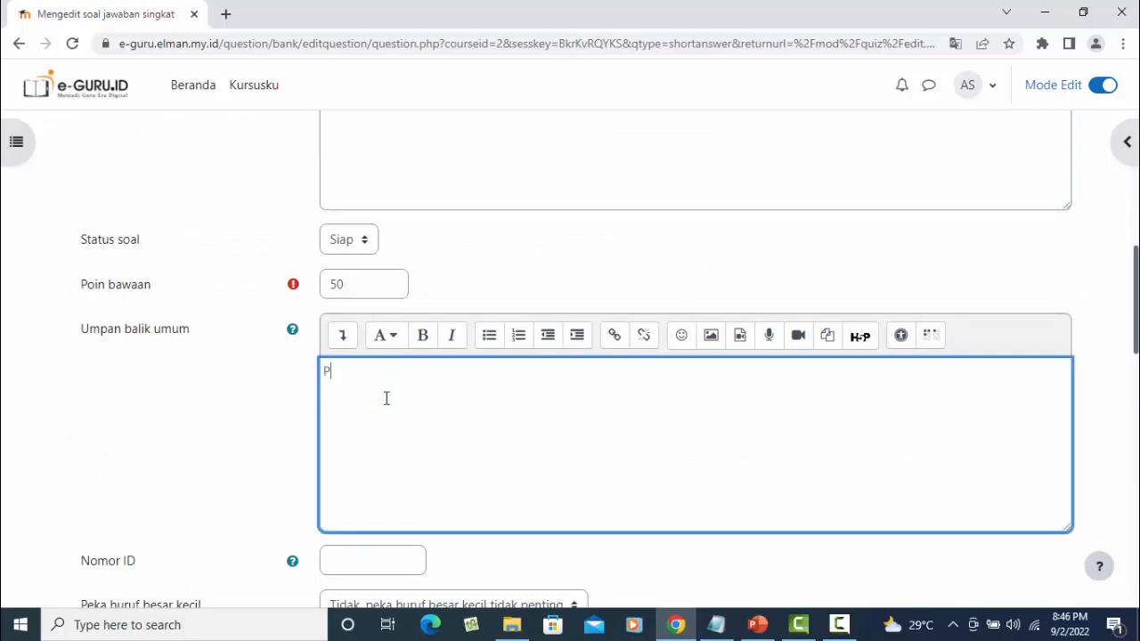
type("Panggilan untuk ibu d")
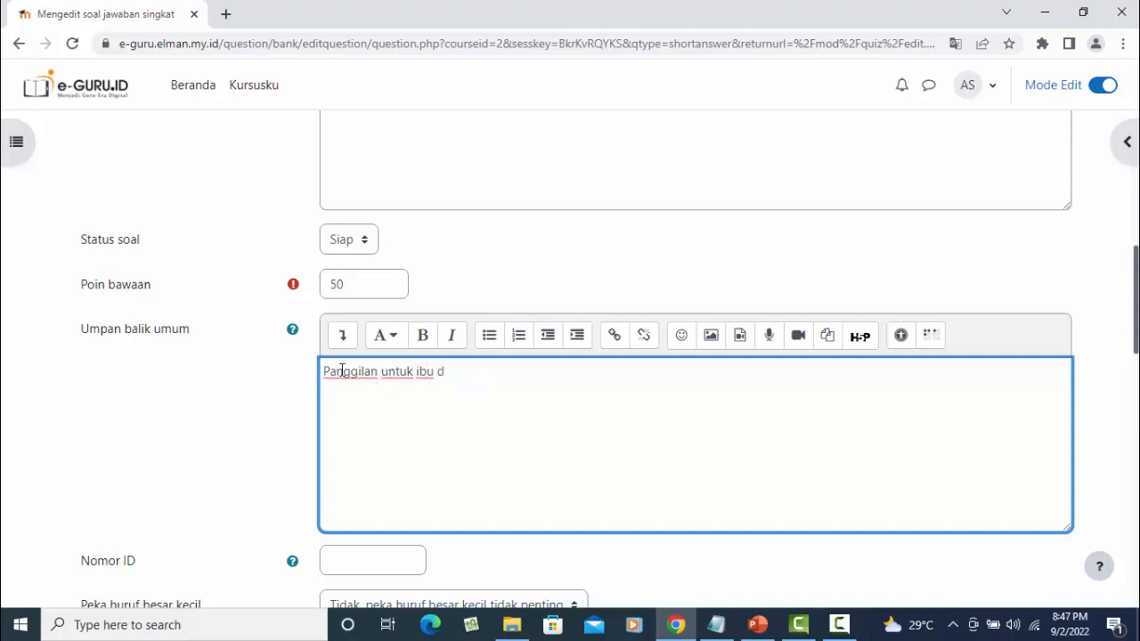
left_click(382, 375)
type("selain")
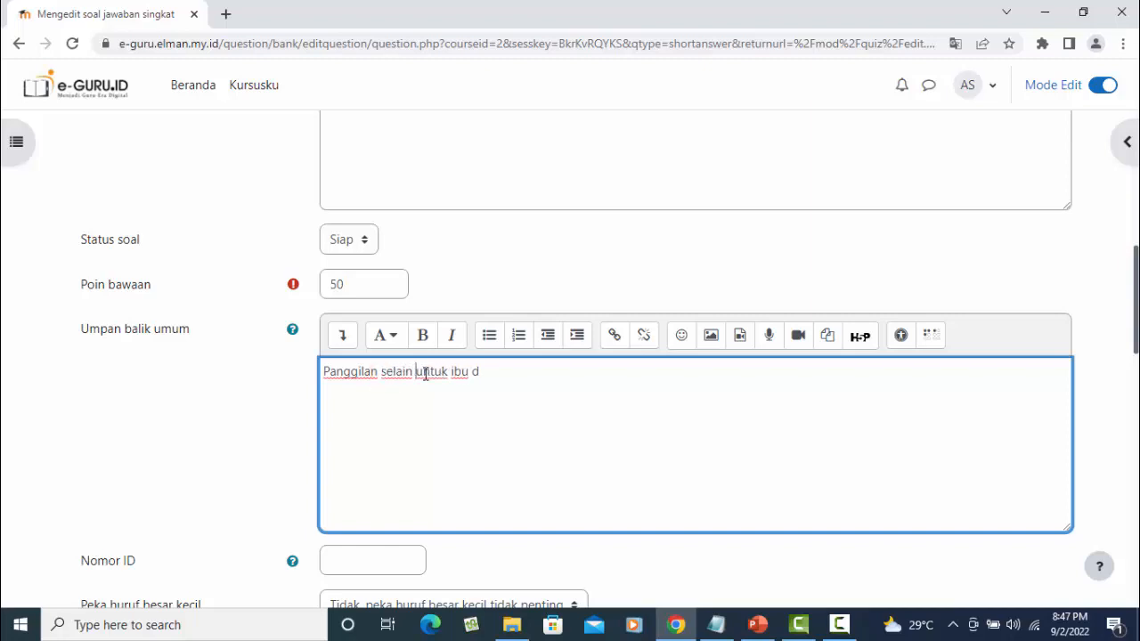
left_click(525, 367)
type("i Indonesia")
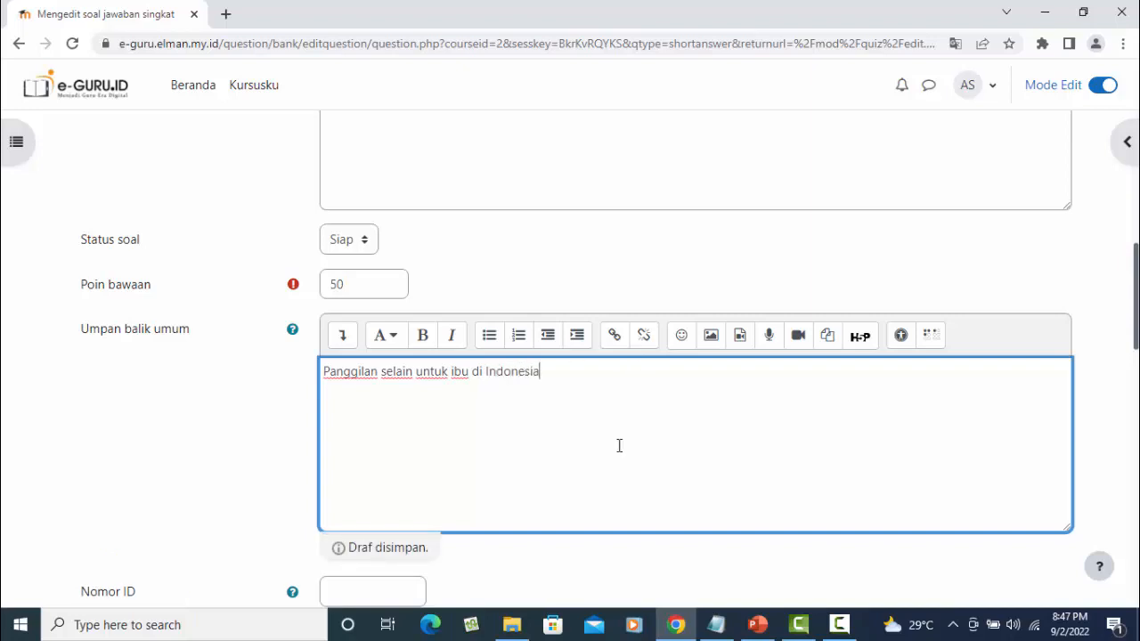
Enter "mama" as Jawaban 1 and set its Nilai to 100%.
scroll(608, 413, "down", 3)
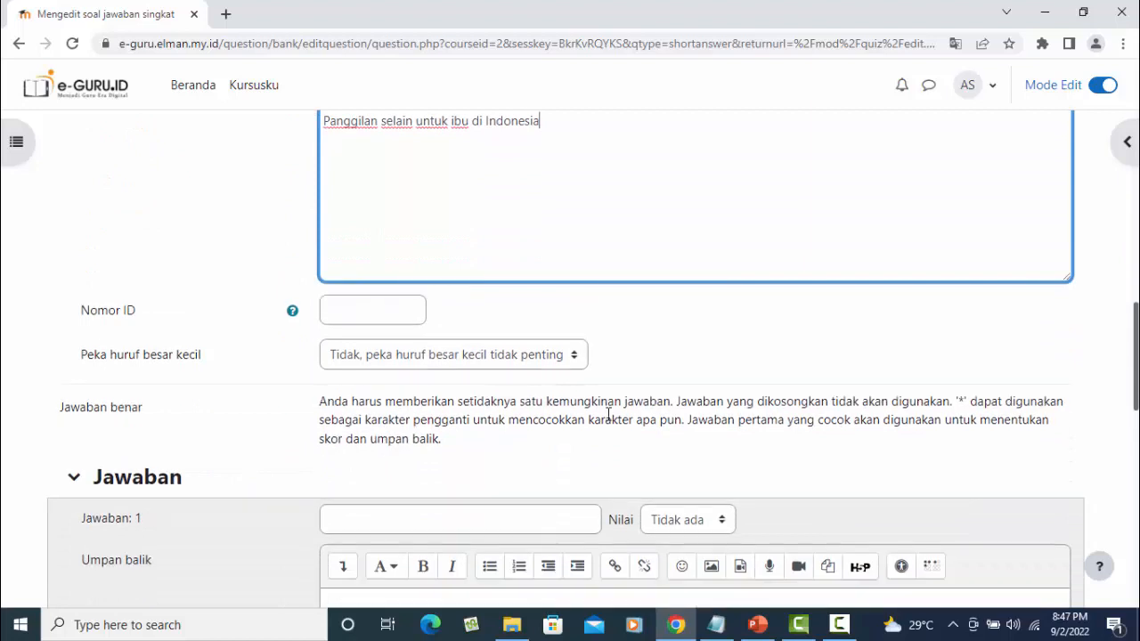
scroll(608, 413, "down", 2)
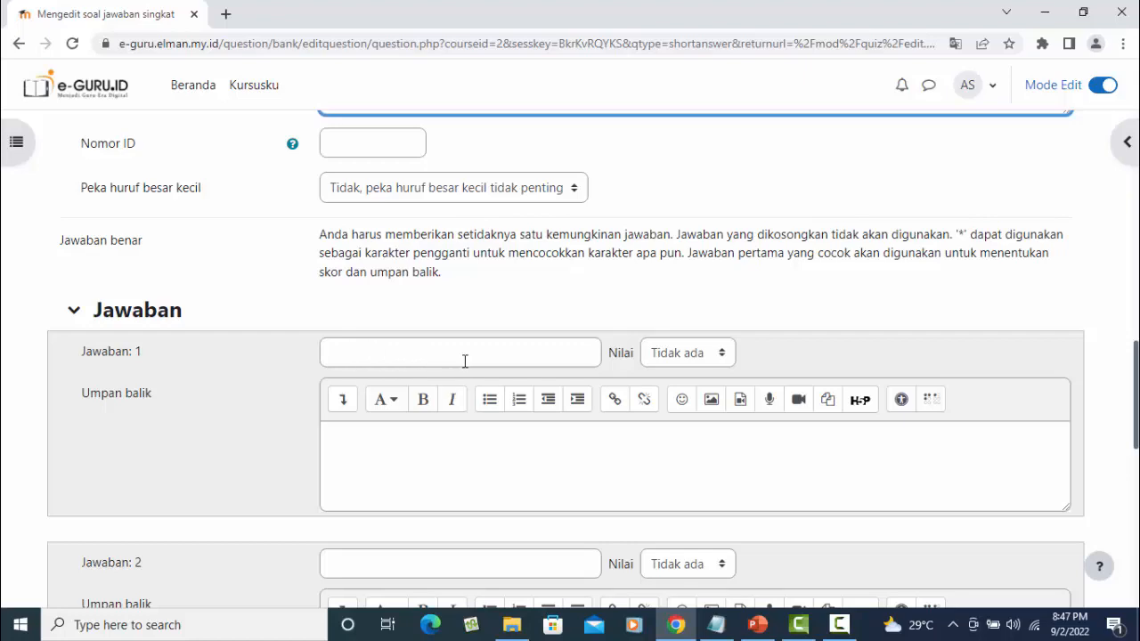
left_click(380, 353)
scroll(534, 410, "up", 2)
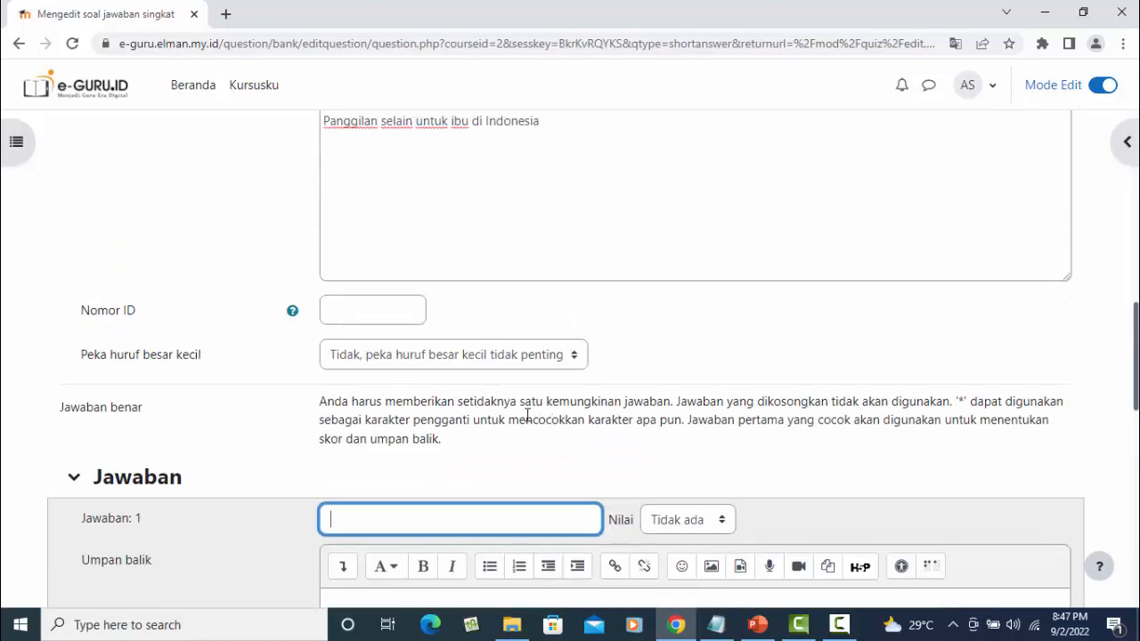
scroll(527, 416, "up", 1)
scroll(521, 420, "down", 2)
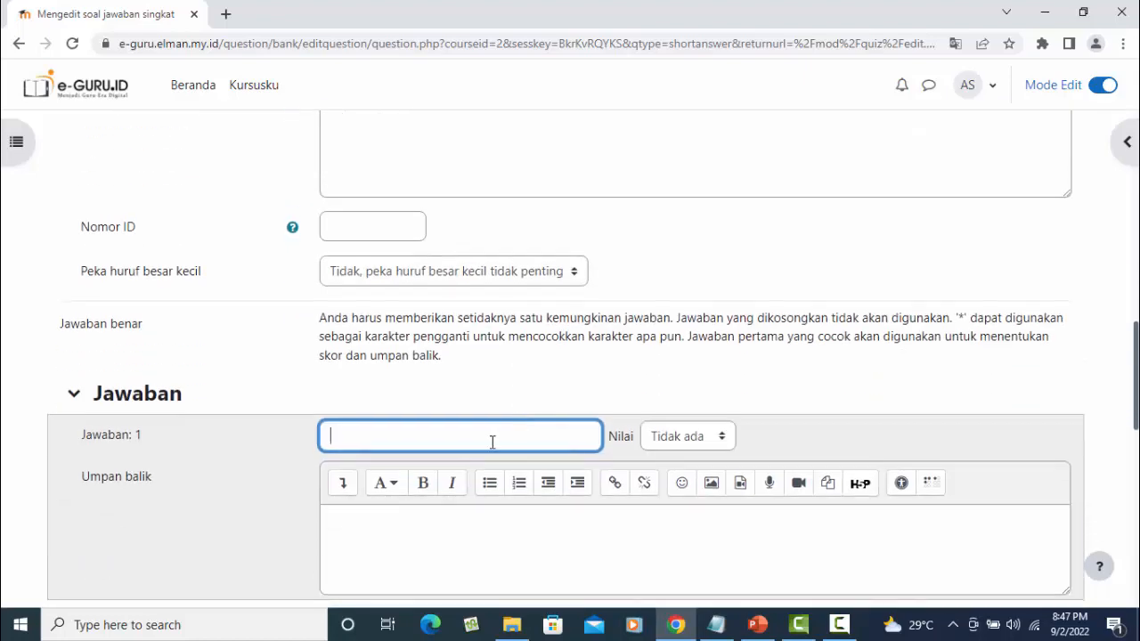
type("mama")
left_click(686, 446)
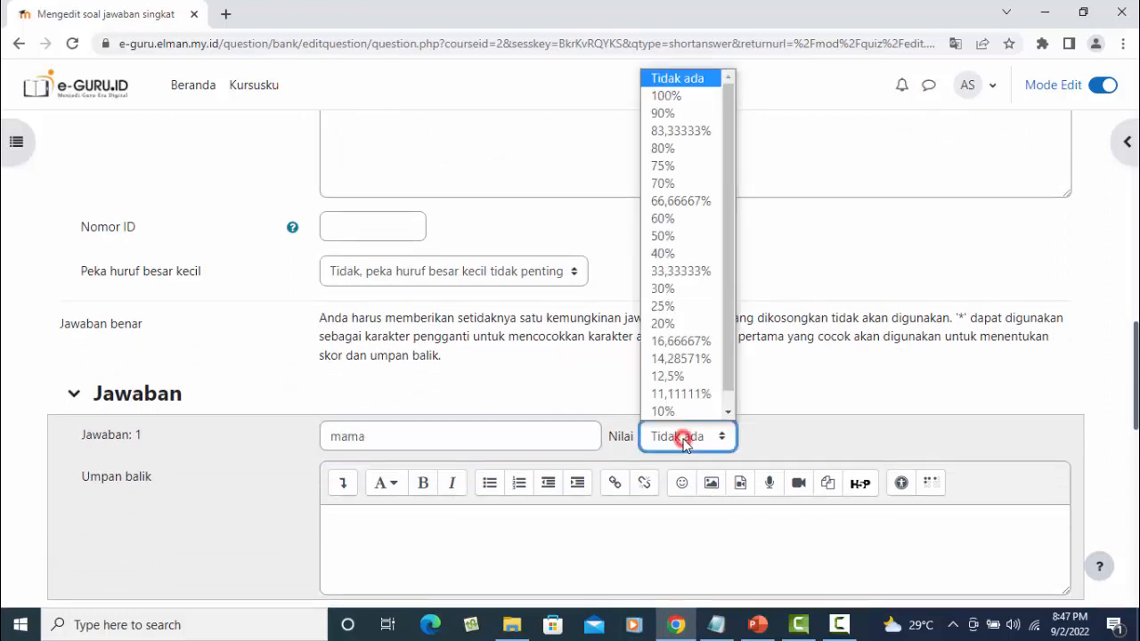
left_click(664, 96)
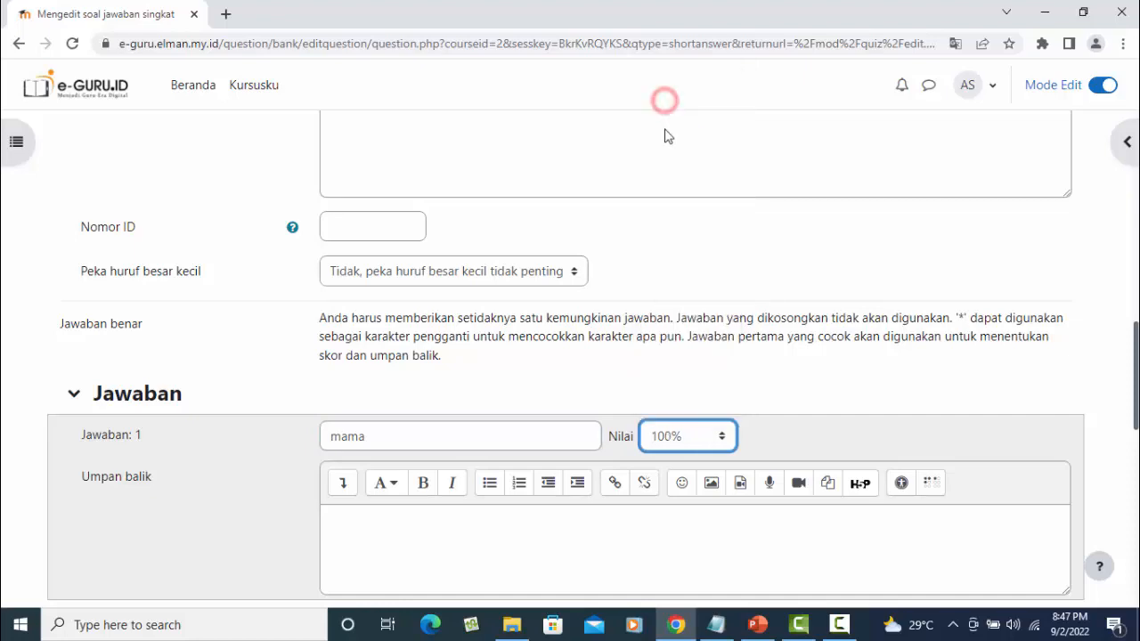
Enter "umi" as Jawaban 2 and set its Nilai to 100%.
scroll(624, 365, "down", 3)
scroll(623, 365, "down", 1)
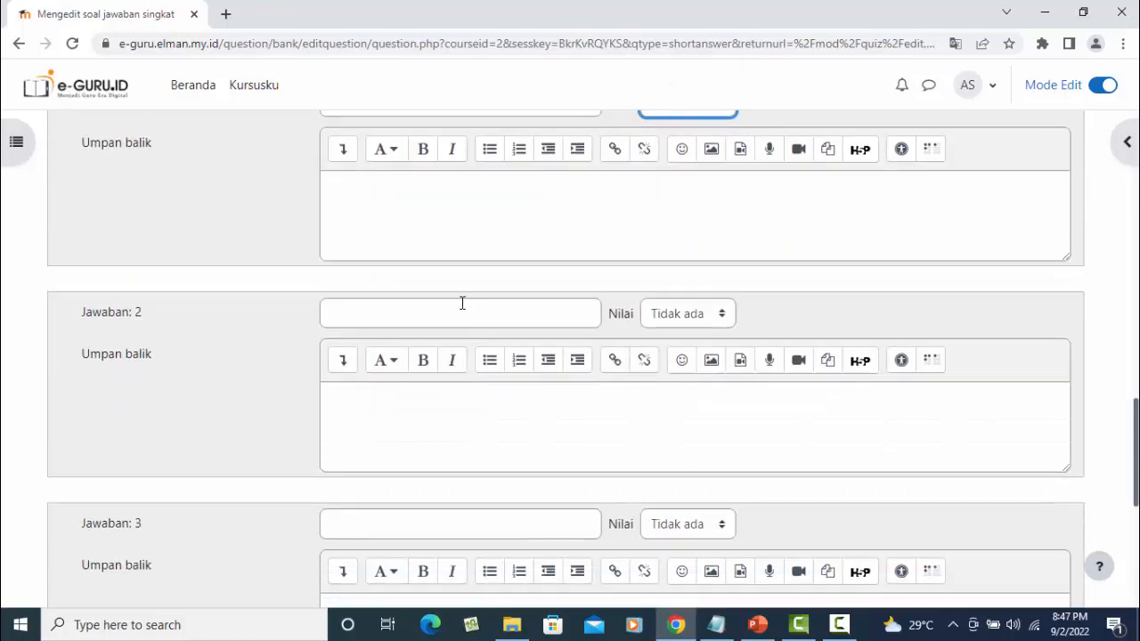
scroll(534, 356, "up", 3)
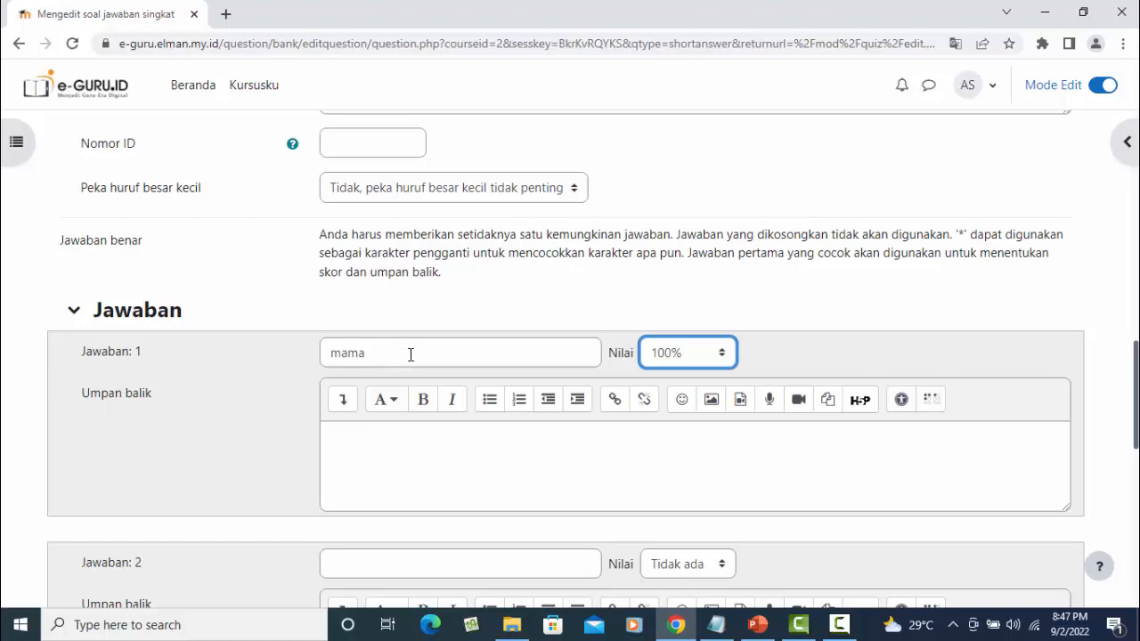
left_click_drag(379, 357, 285, 356)
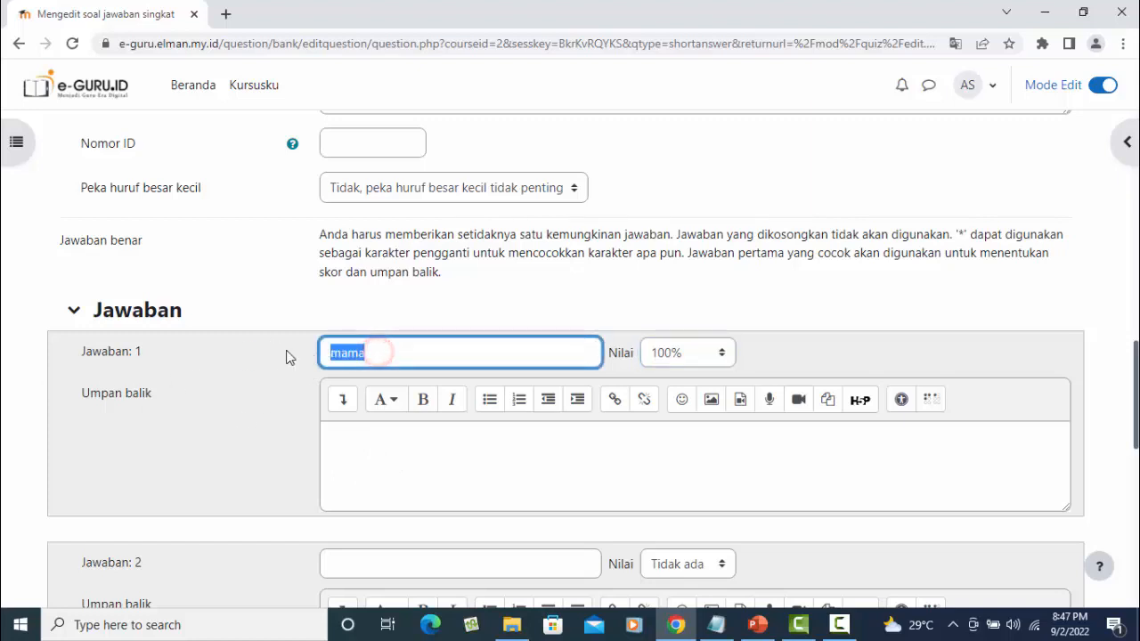
scroll(498, 451, "down", 2)
left_click(391, 401)
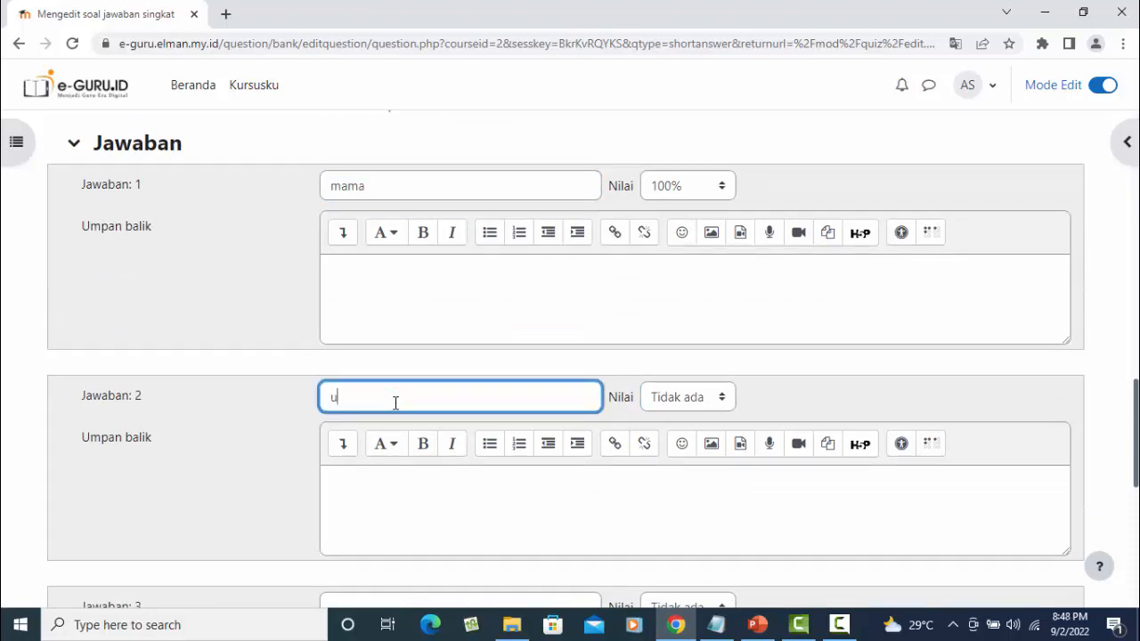
left_click(679, 406)
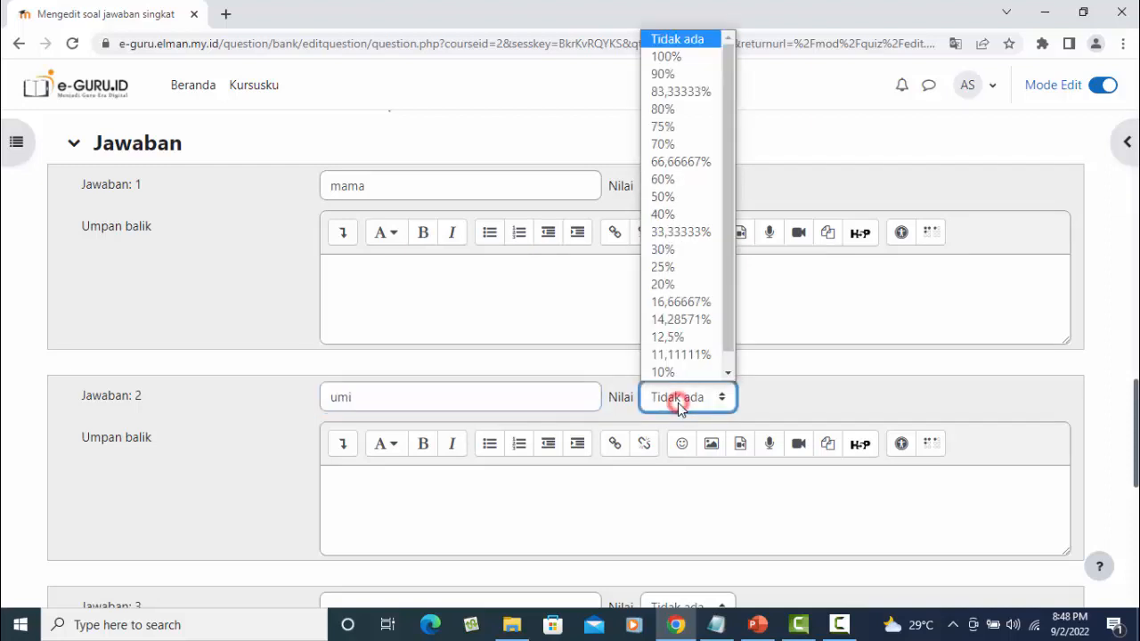
left_click(675, 57)
Enter "bunda" as Jawaban 3 and set its Nilai to 100%.
scroll(424, 321, "down", 2)
scroll(425, 331, "down", 2)
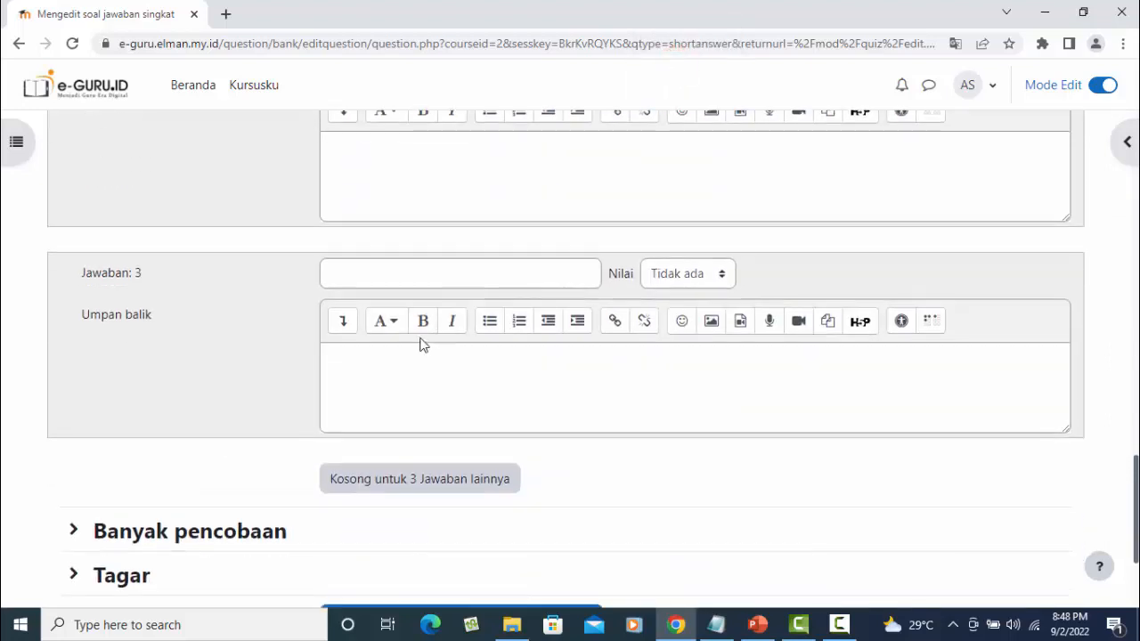
left_click(377, 272)
scroll(575, 391, "up", 1)
scroll(575, 390, "up", 6)
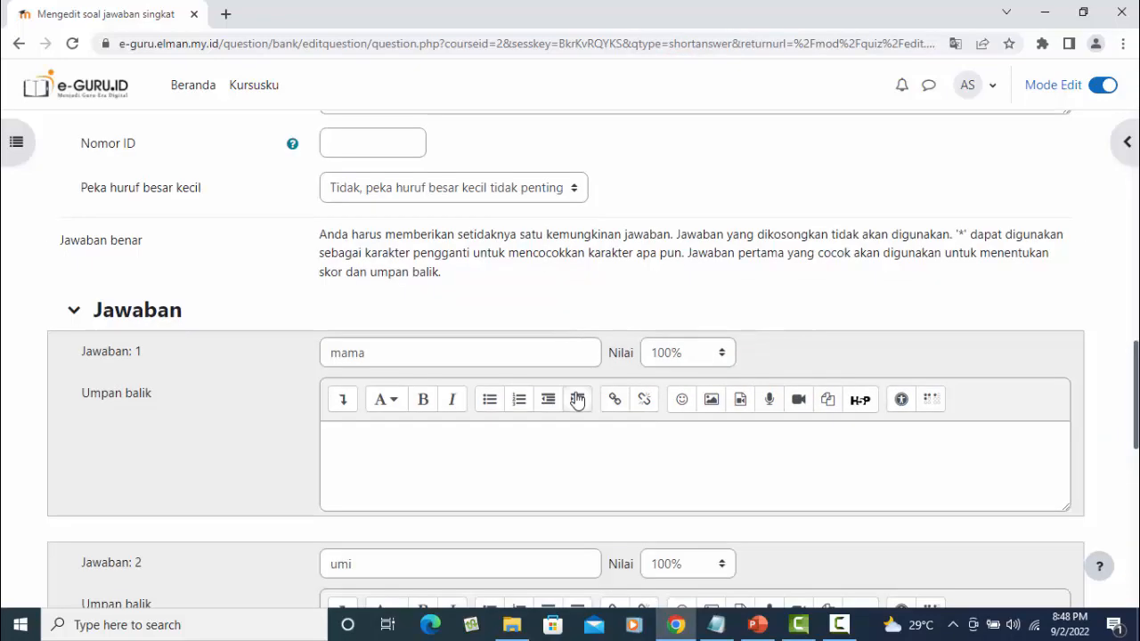
scroll(577, 399, "up", 3)
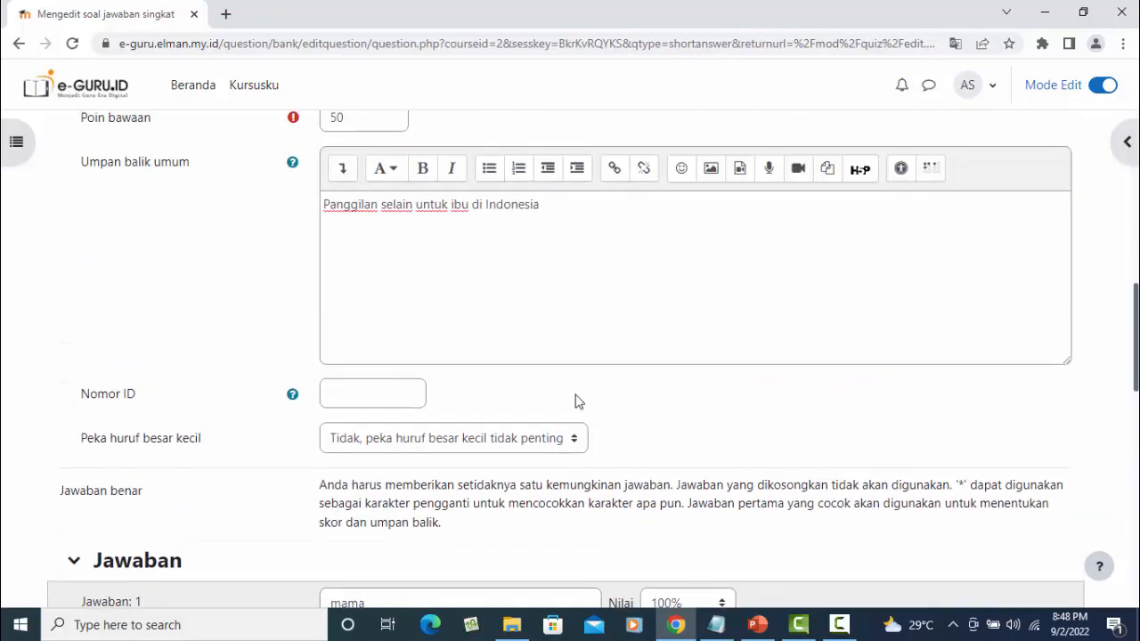
scroll(576, 401, "down", 7)
scroll(576, 404, "down", 1)
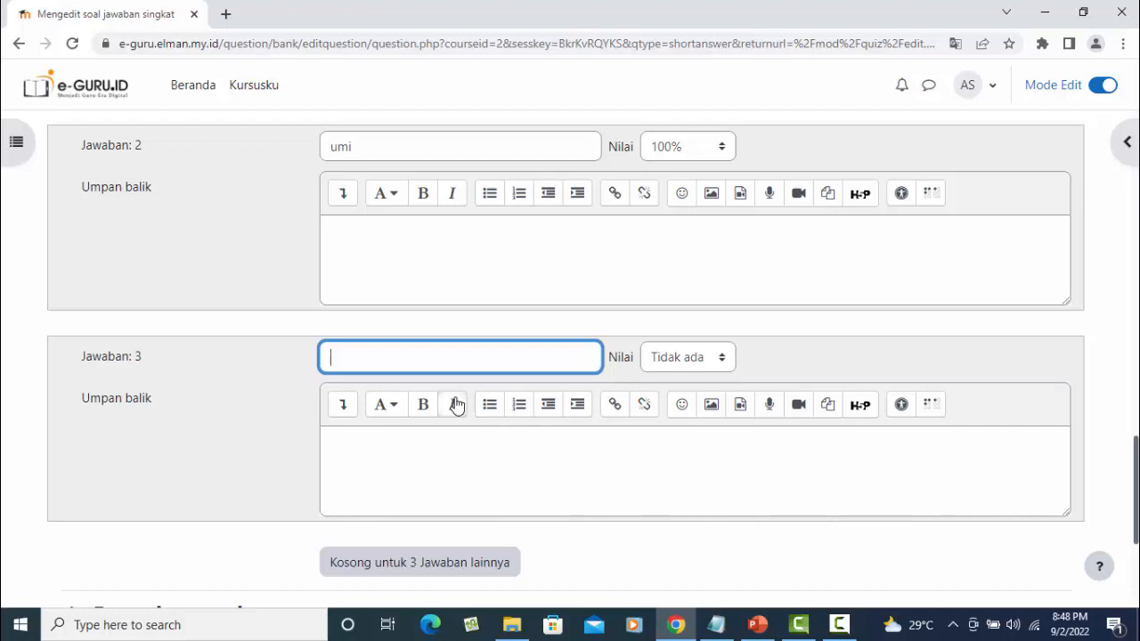
type("bunda")
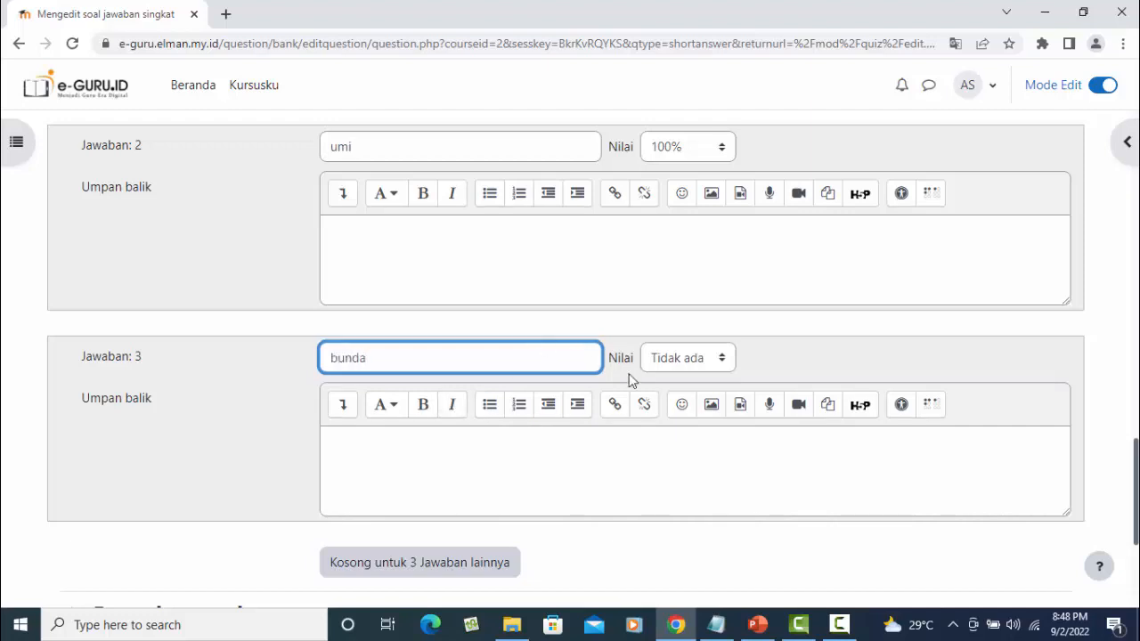
left_click(682, 358)
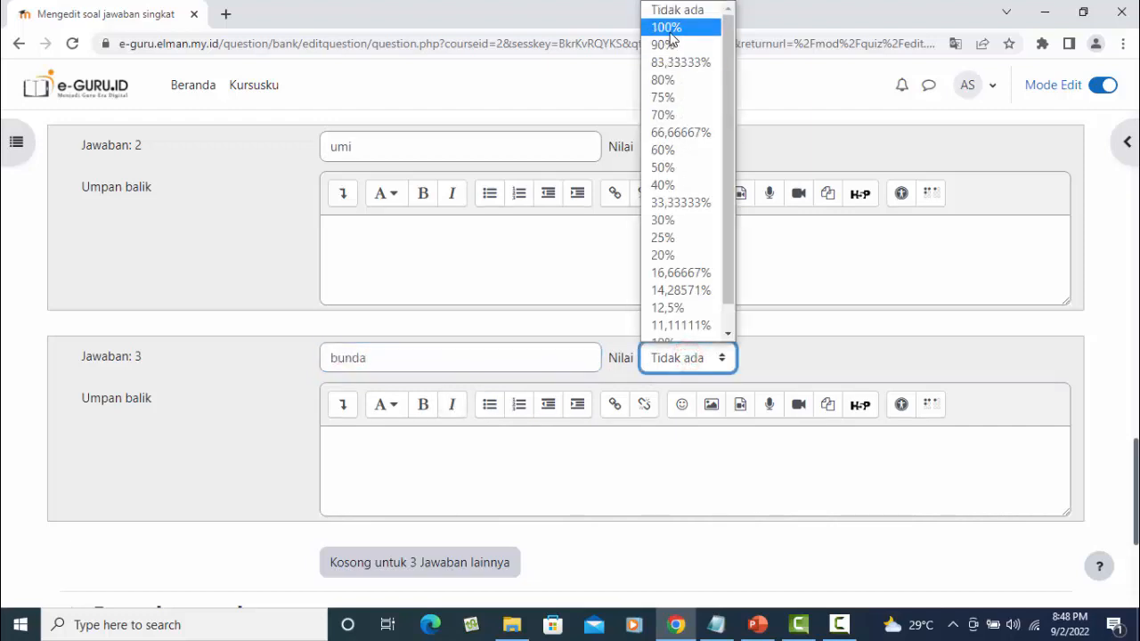
left_click(669, 31)
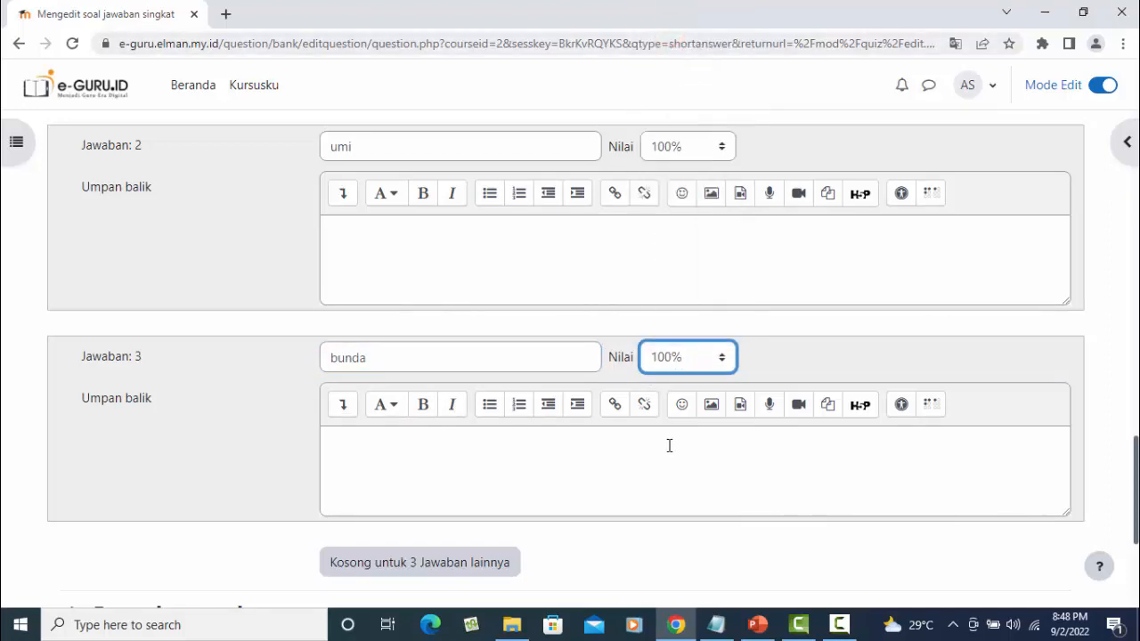
Try to save the short-answer question with its three answers.
scroll(670, 445, "down", 2)
scroll(670, 446, "down", 1)
left_click(394, 485)
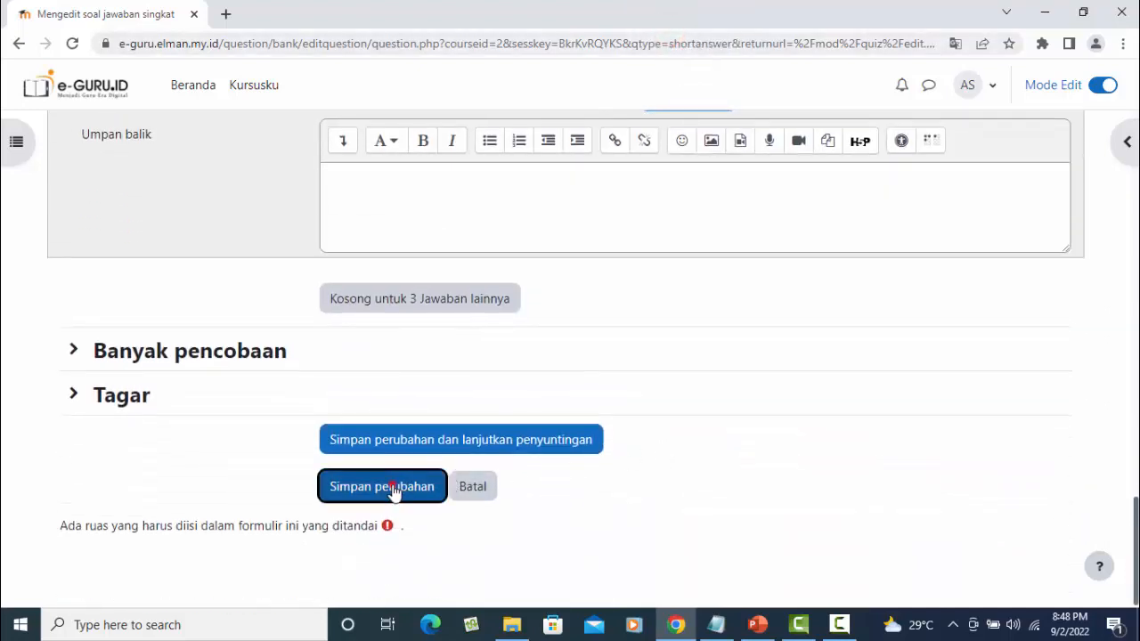
Move the text "Panggilan selain untuk ibu di Indonesia" from Umpan balik umum into the question's Teks soal.
scroll(493, 405, "up", 3)
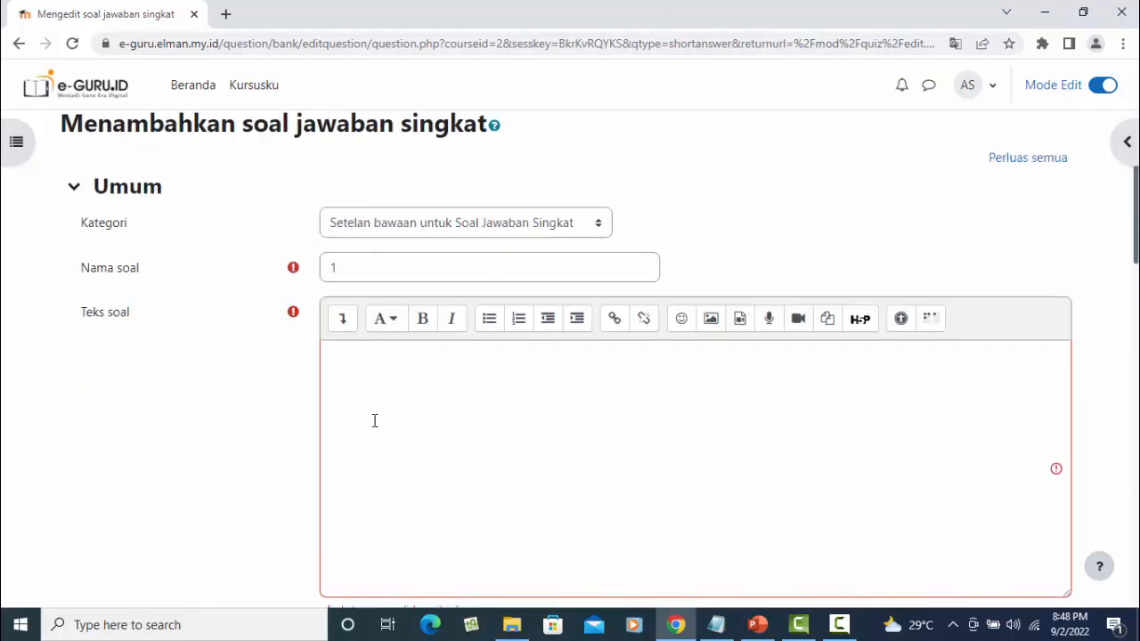
scroll(496, 437, "down", 4)
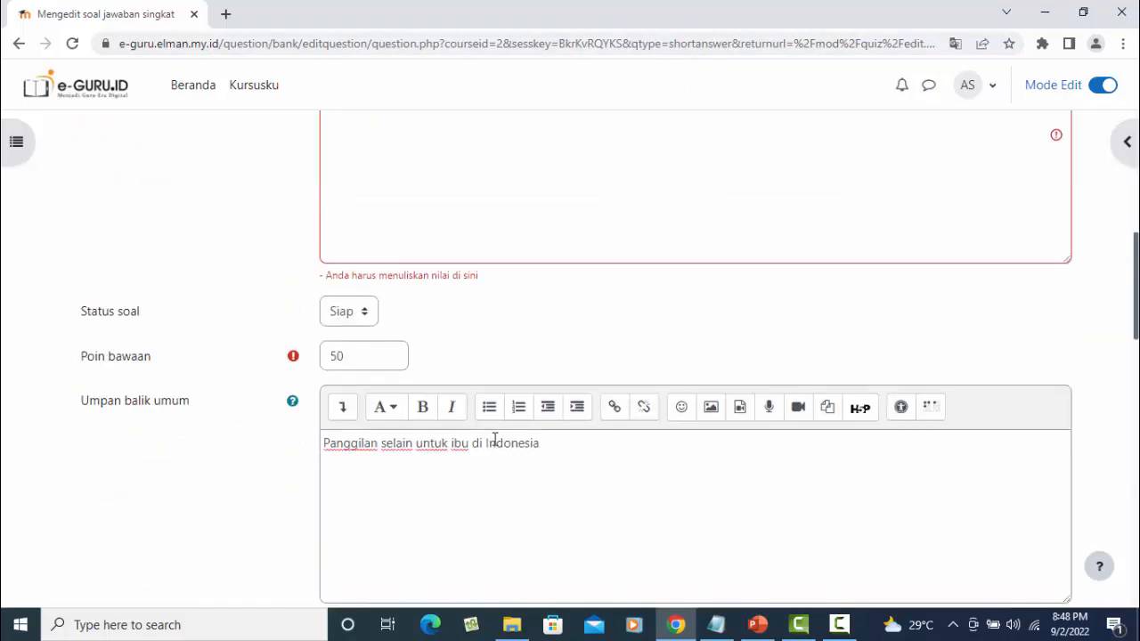
double_click(559, 446)
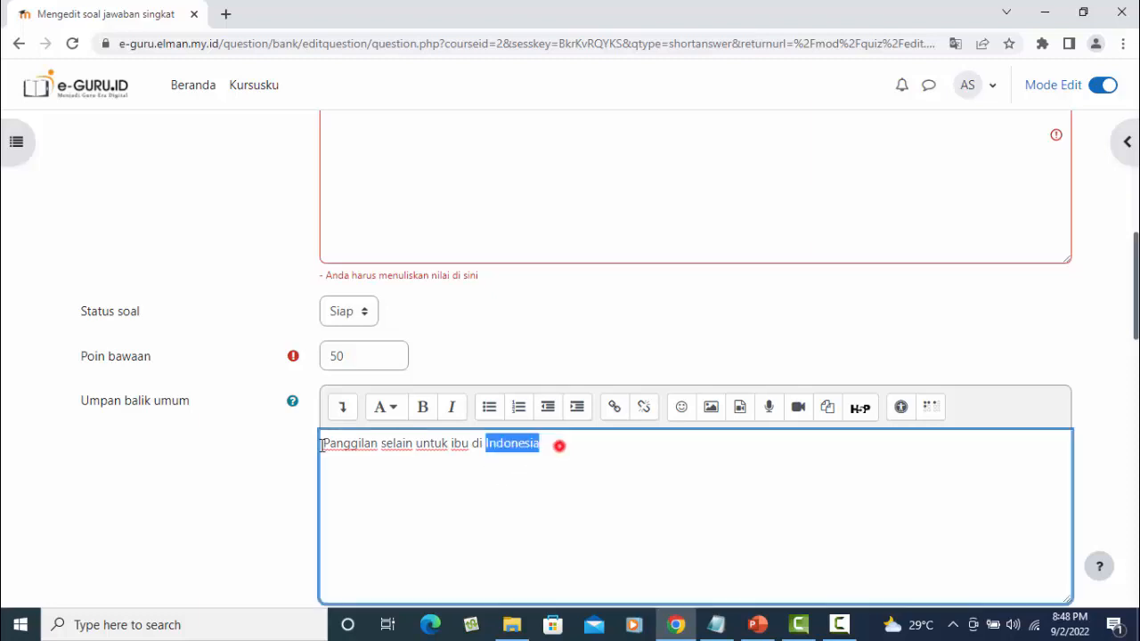
left_click_drag(560, 446, 224, 453)
key("ctrl+c")
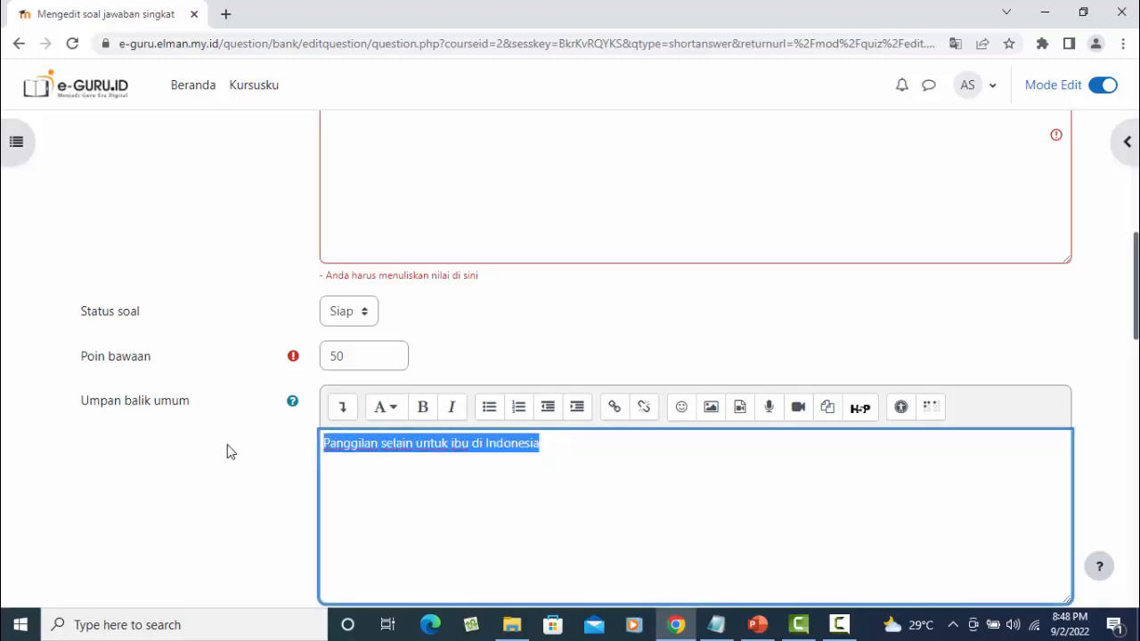
key("BackSpace")
scroll(351, 453, "up", 3)
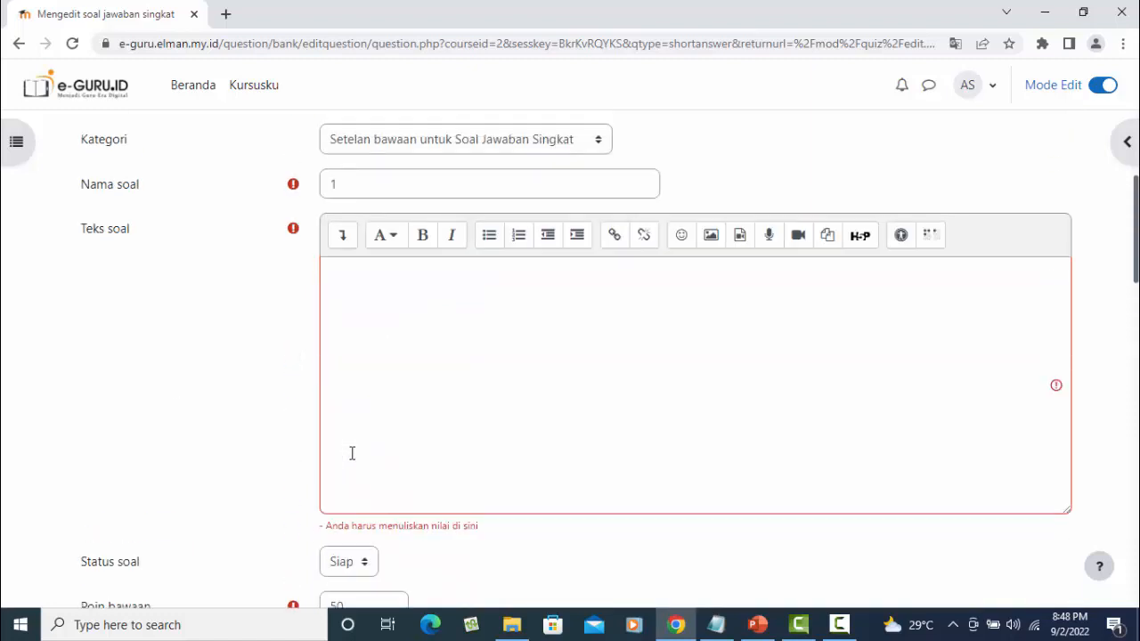
left_click(364, 283)
key("ctrl+v")
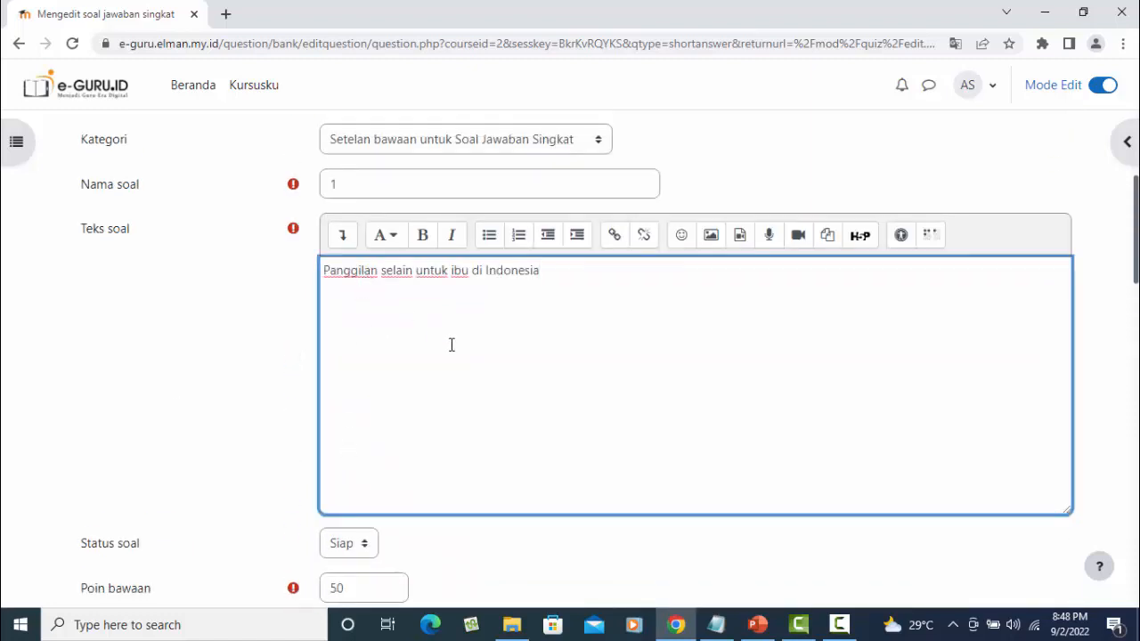
Set the question's Poin bawaan to 100.
scroll(451, 345, "down", 3)
double_click(354, 338)
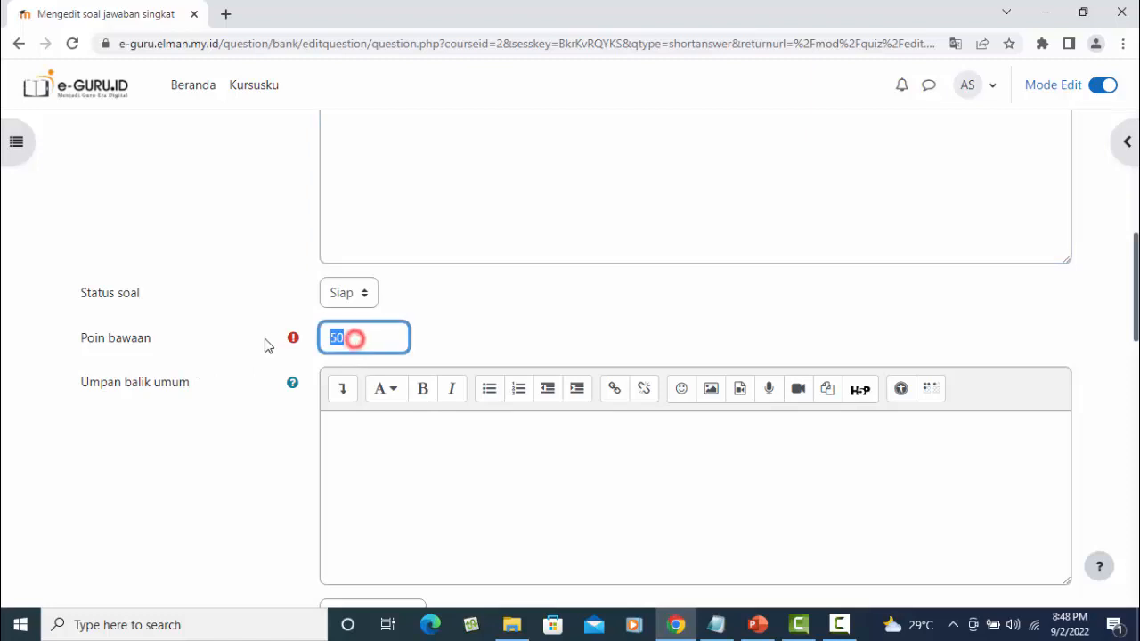
type("100")
key("Return")
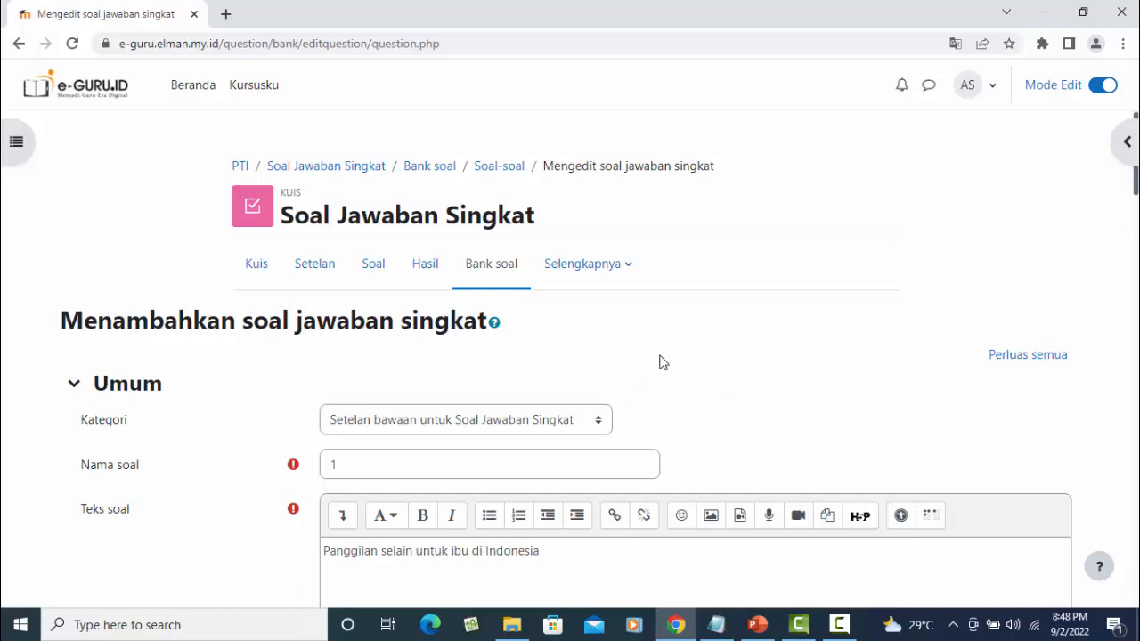
Review the reloaded question form, checking the question text and each Jawaban entry with its Nilai.
scroll(664, 366, "down", 15)
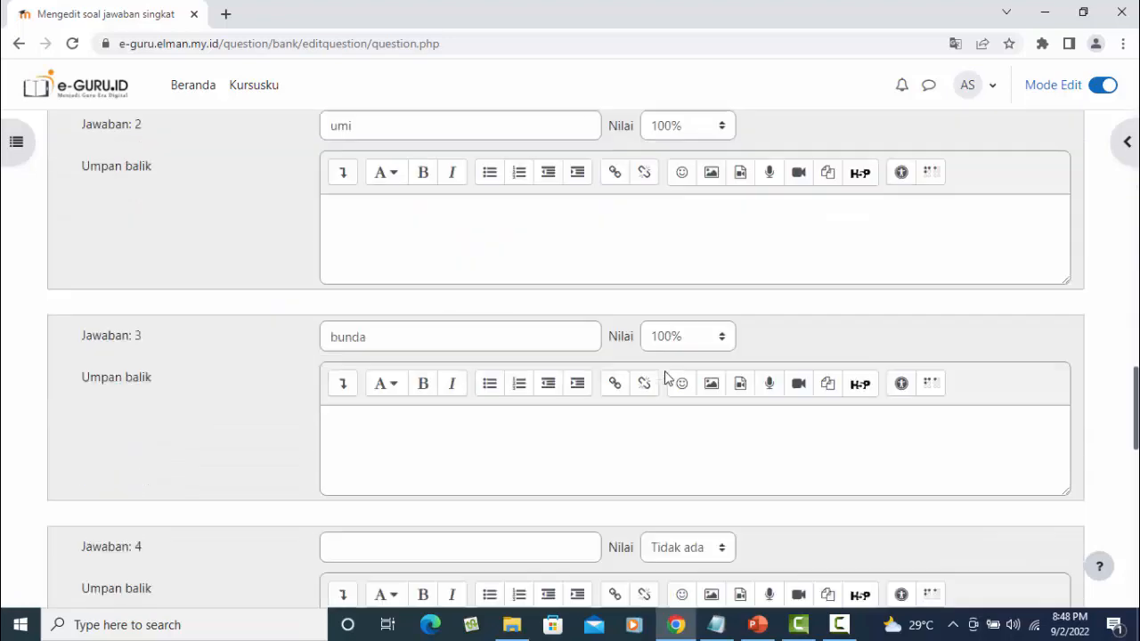
scroll(664, 378, "down", 9)
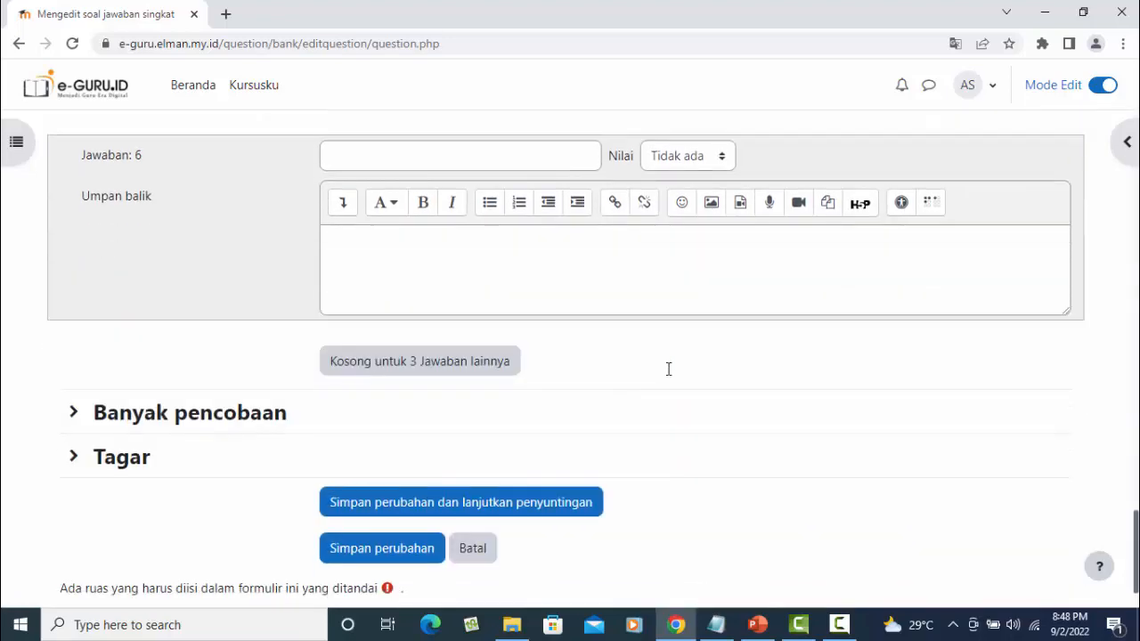
scroll(668, 369, "up", 20)
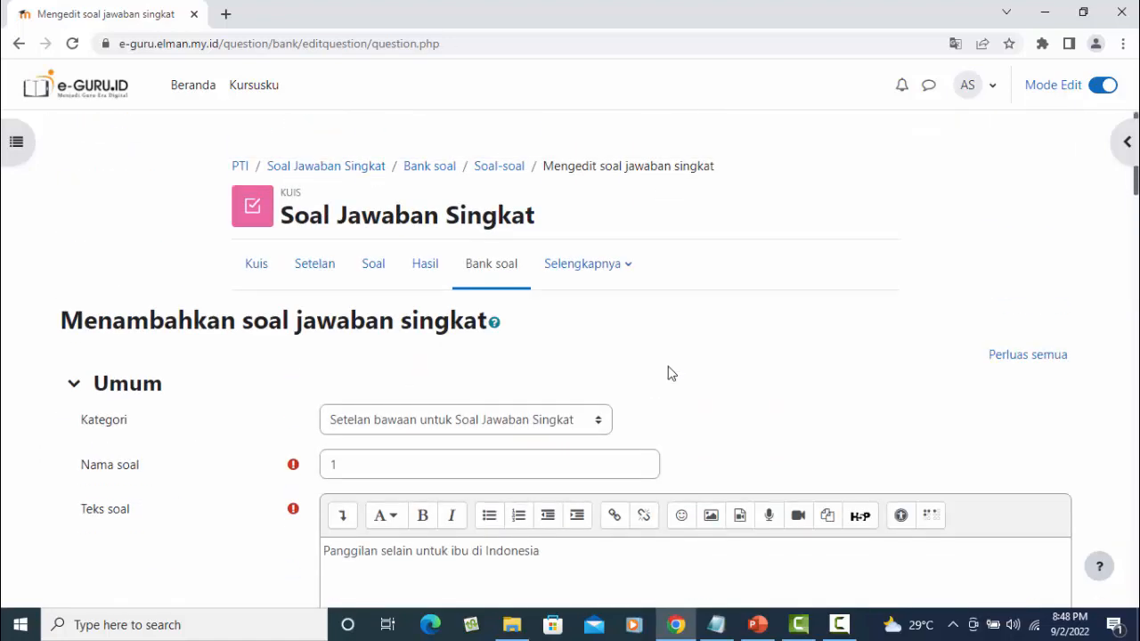
scroll(463, 454, "down", 1)
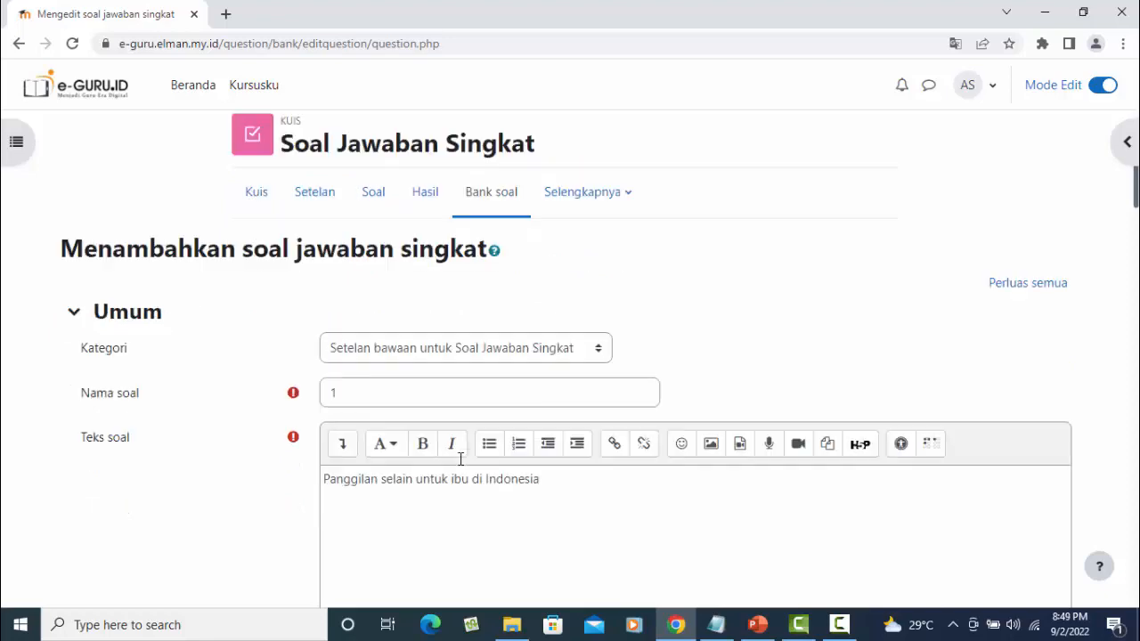
scroll(460, 459, "down", 7)
scroll(401, 320, "down", 3)
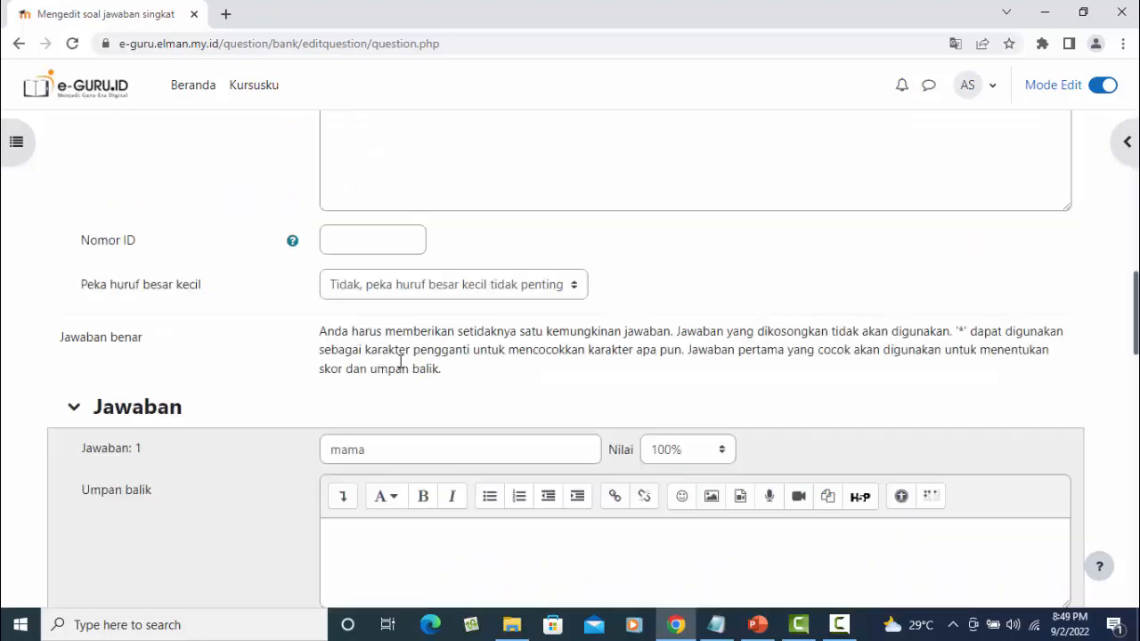
scroll(401, 363, "down", 1)
scroll(383, 388, "down", 6)
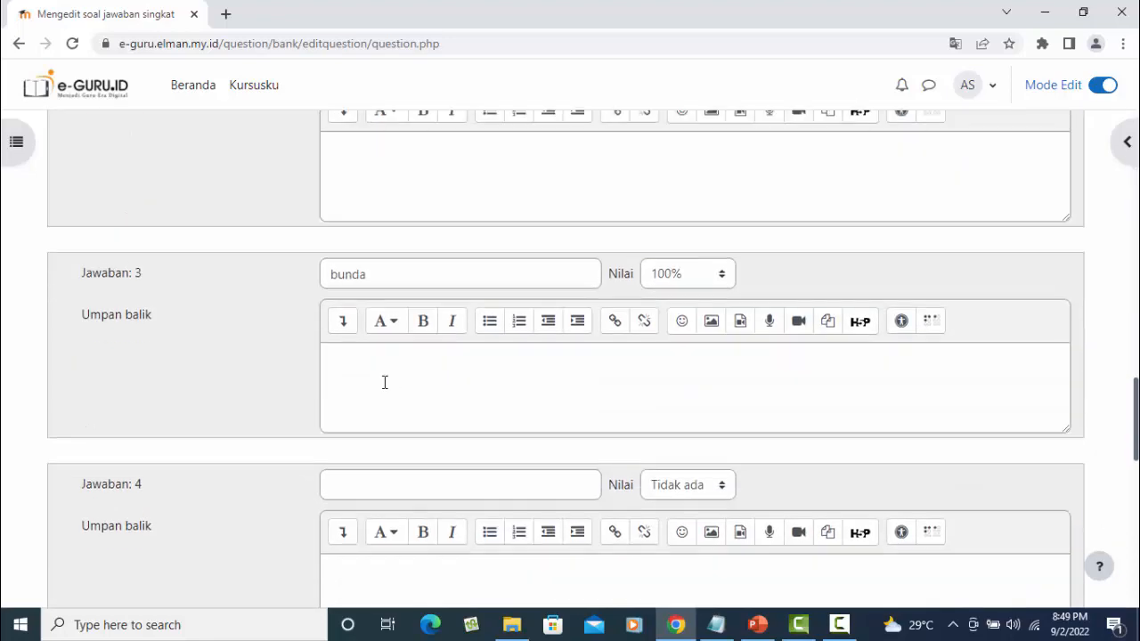
scroll(385, 383, "down", 7)
scroll(383, 379, "up", 4)
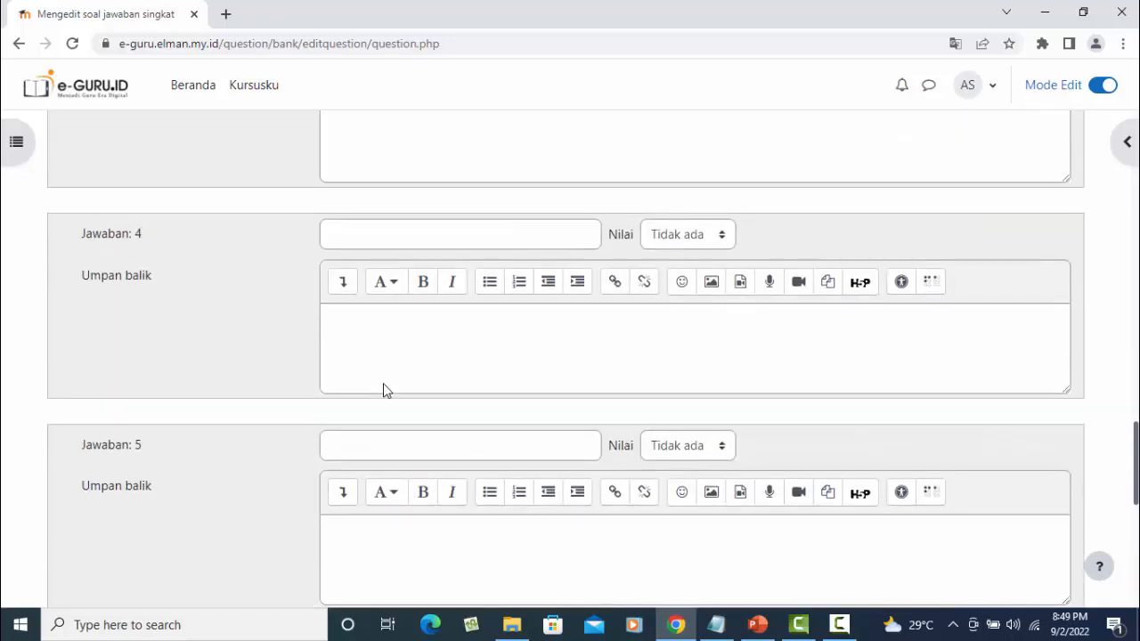
scroll(401, 357, "up", 3)
scroll(417, 374, "down", 9)
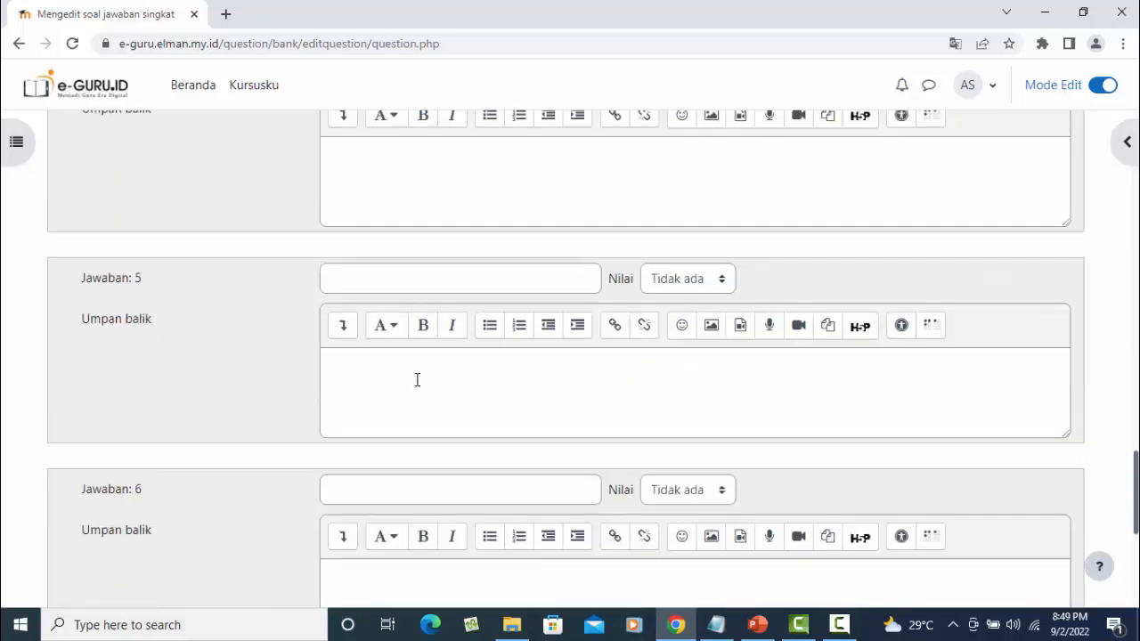
scroll(437, 378, "up", 8)
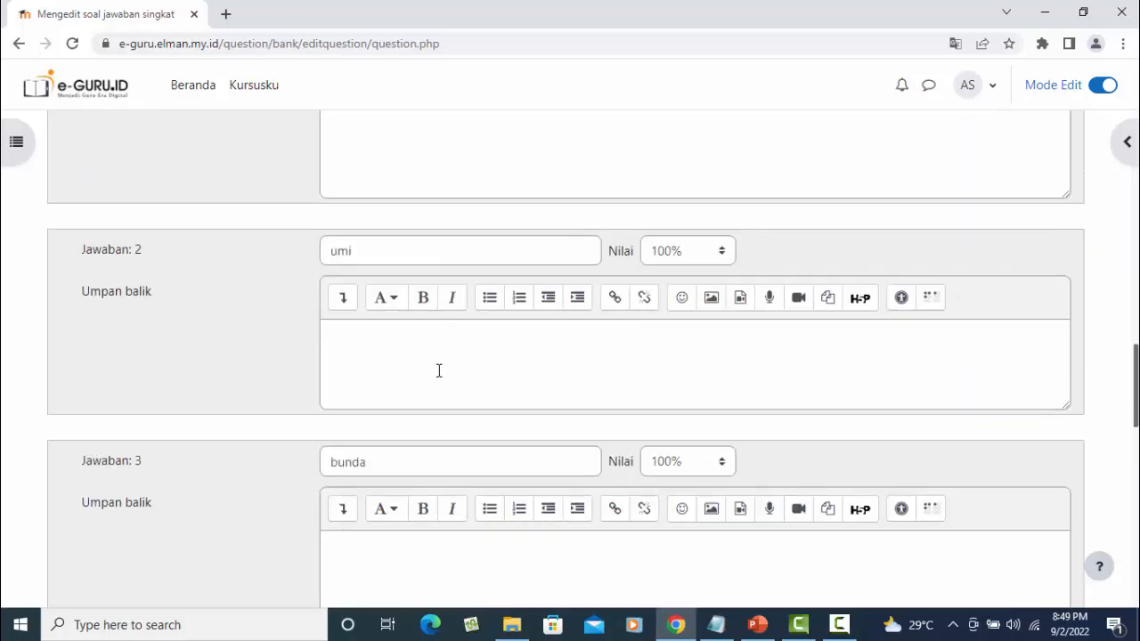
Save the completed short-answer question to the Soal Jawaban Singkat quiz.
scroll(436, 383, "down", 7)
scroll(436, 387, "down", 1)
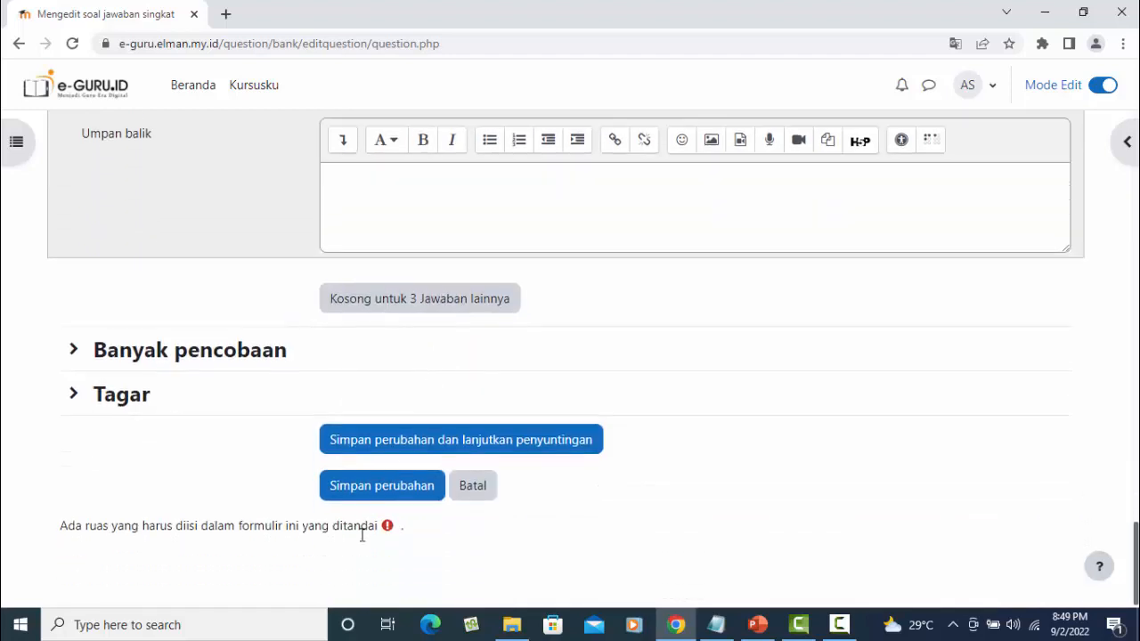
left_click(389, 488)
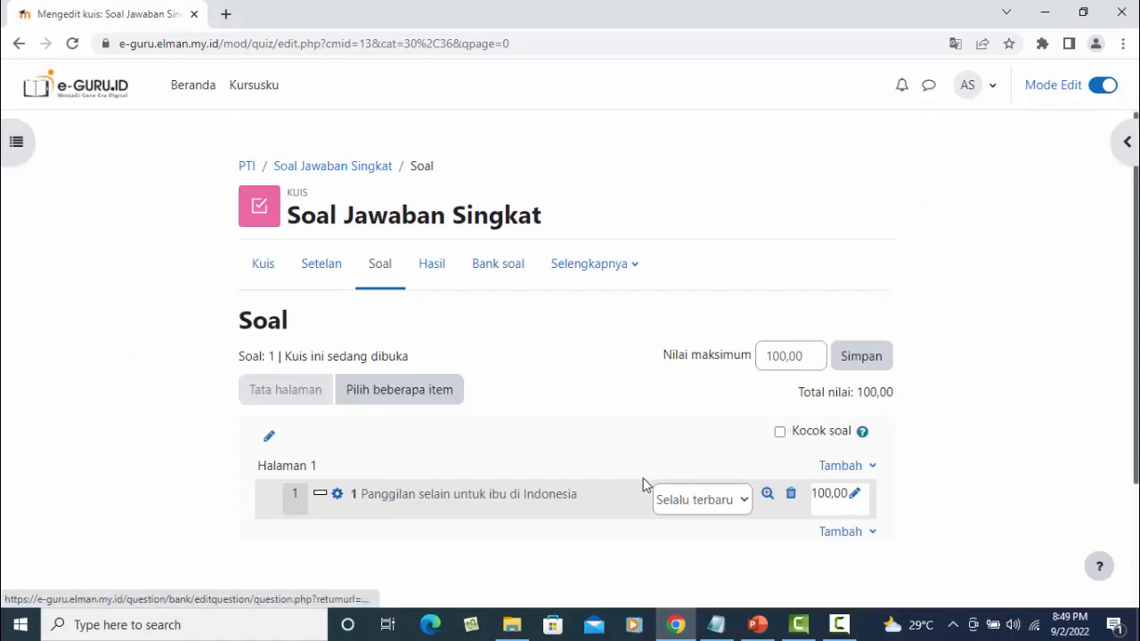
Turn off Mode Edit and go back to the PTI course page, locating the Soal Jawaban Singkat quiz under CBT.
left_click(1103, 85)
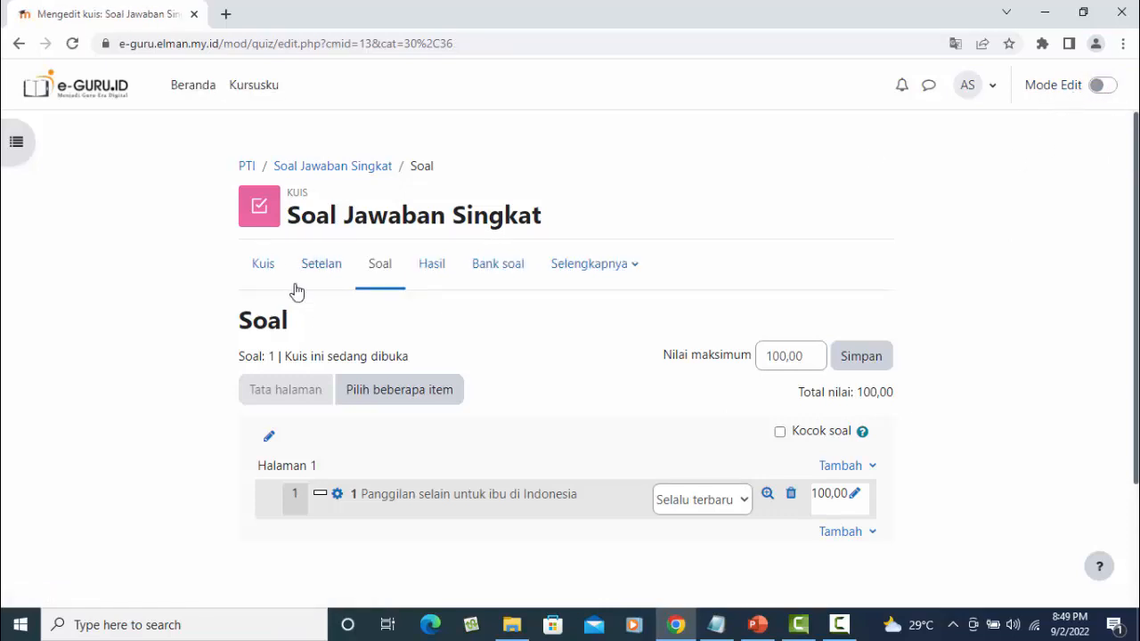
left_click(245, 166)
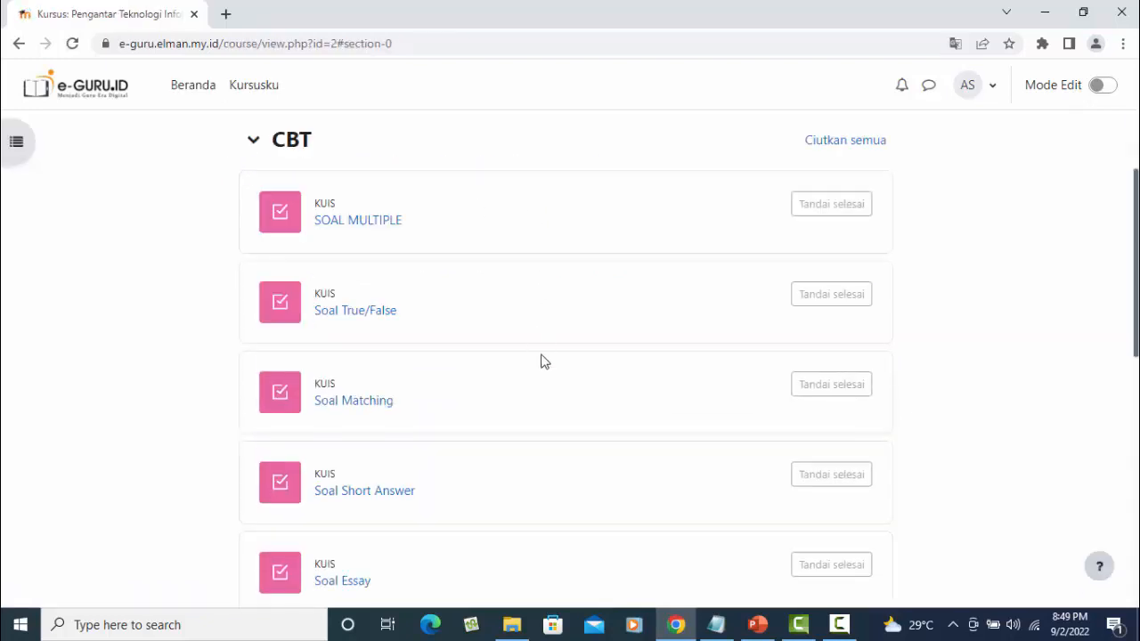
scroll(542, 365, "down", 7)
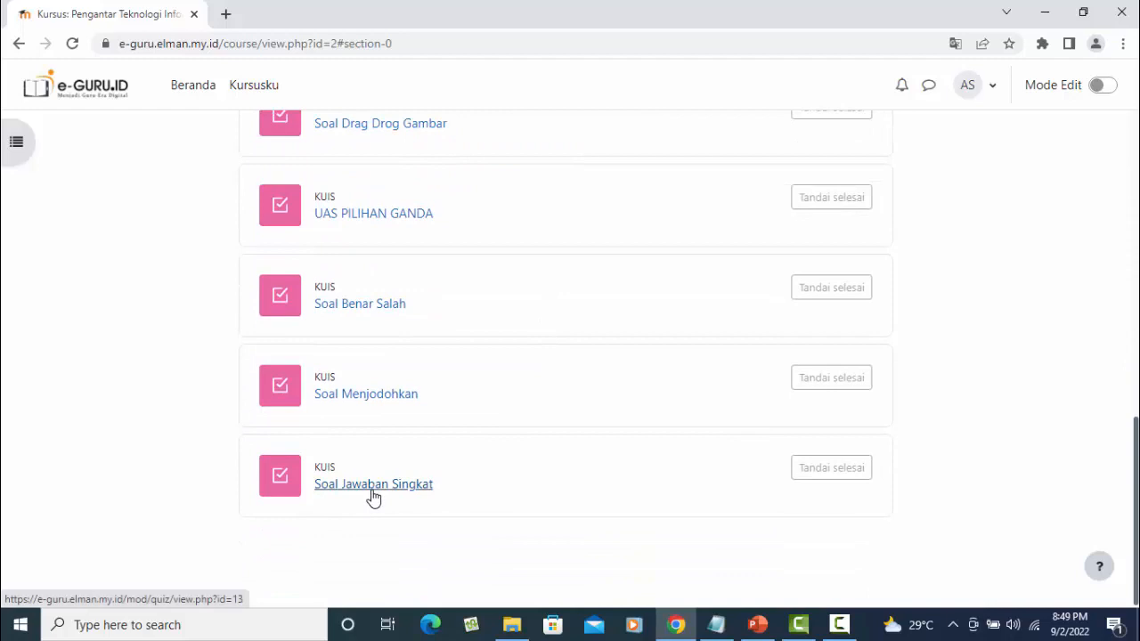
Open the Soal Jawaban Singkat quiz and start a timed preview attempt.
left_click(371, 488)
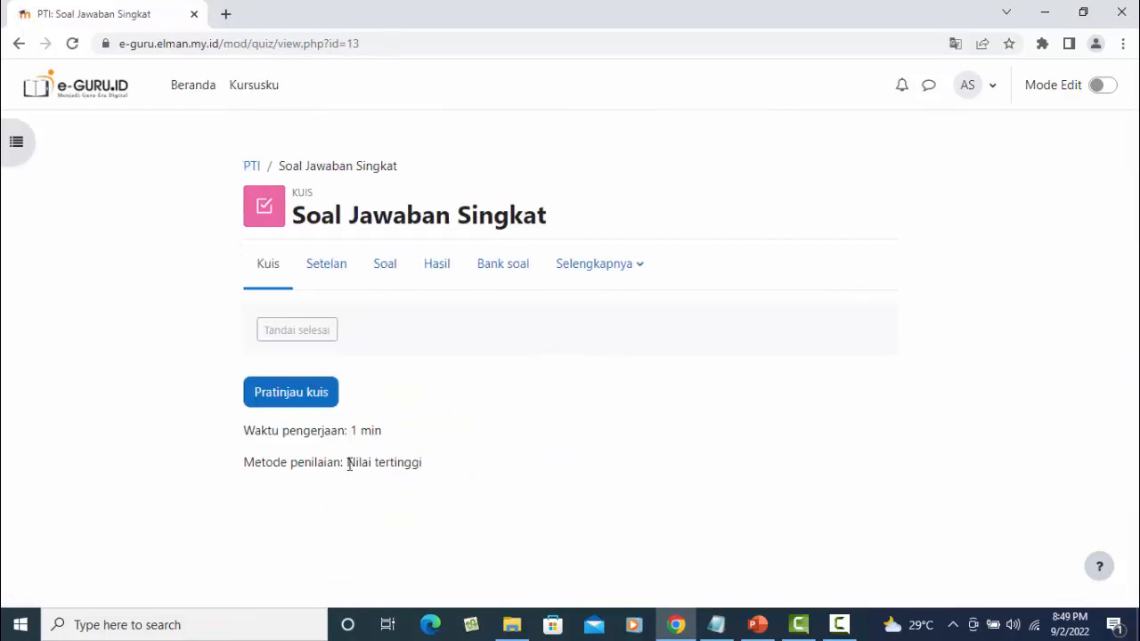
left_click(303, 398)
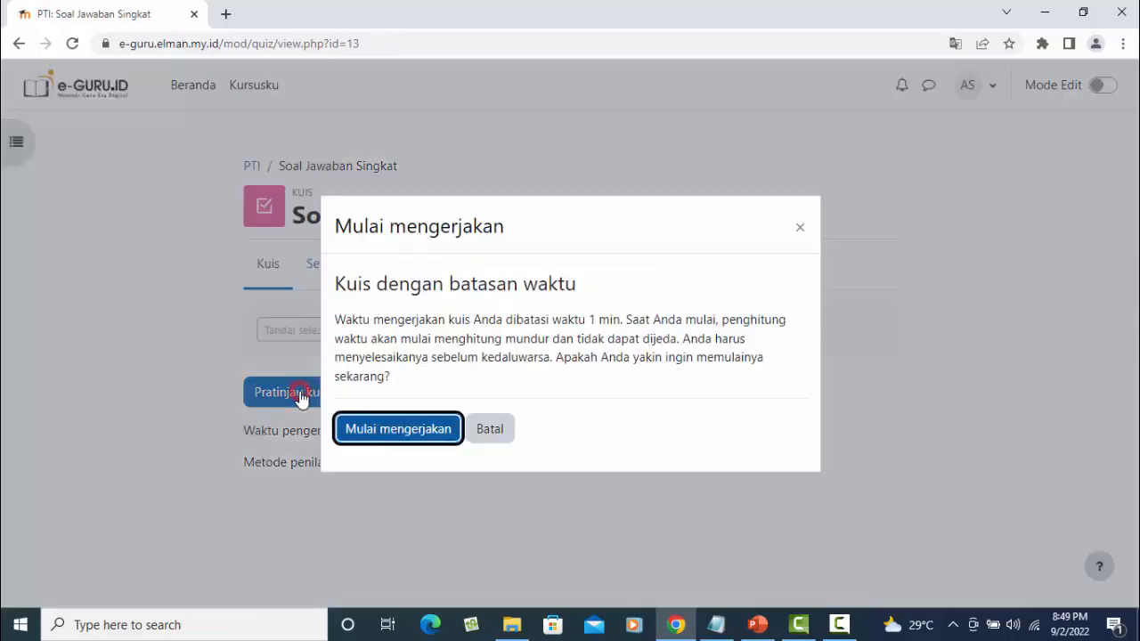
left_click(403, 431)
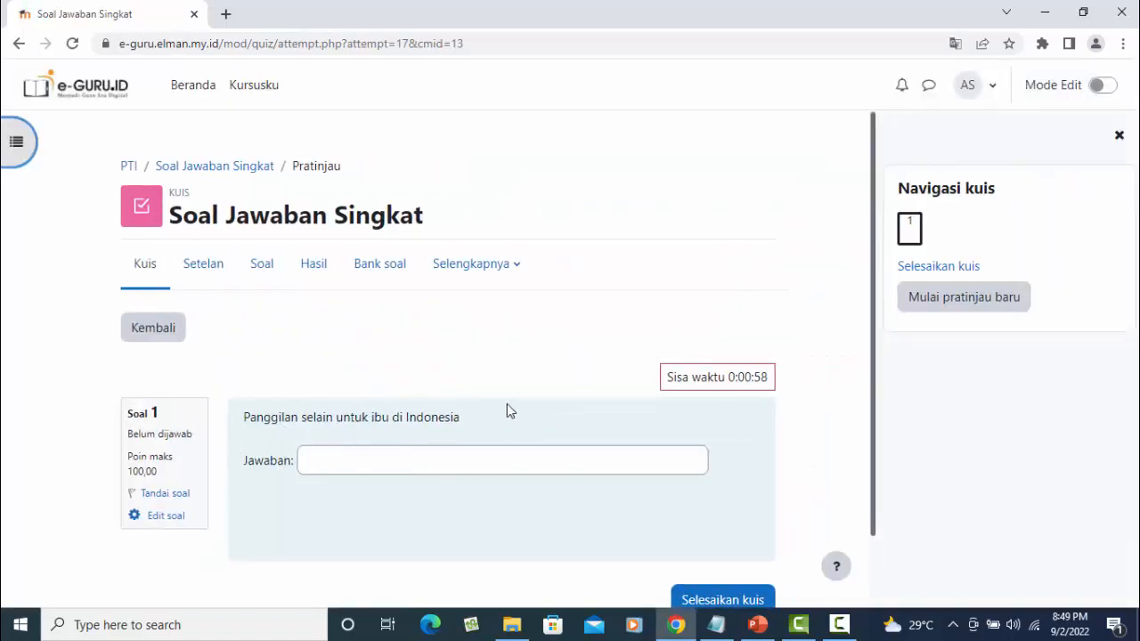
Answer the question "Panggilan selain untuk ibu di Indonesia" with Bunda.
left_click(399, 461)
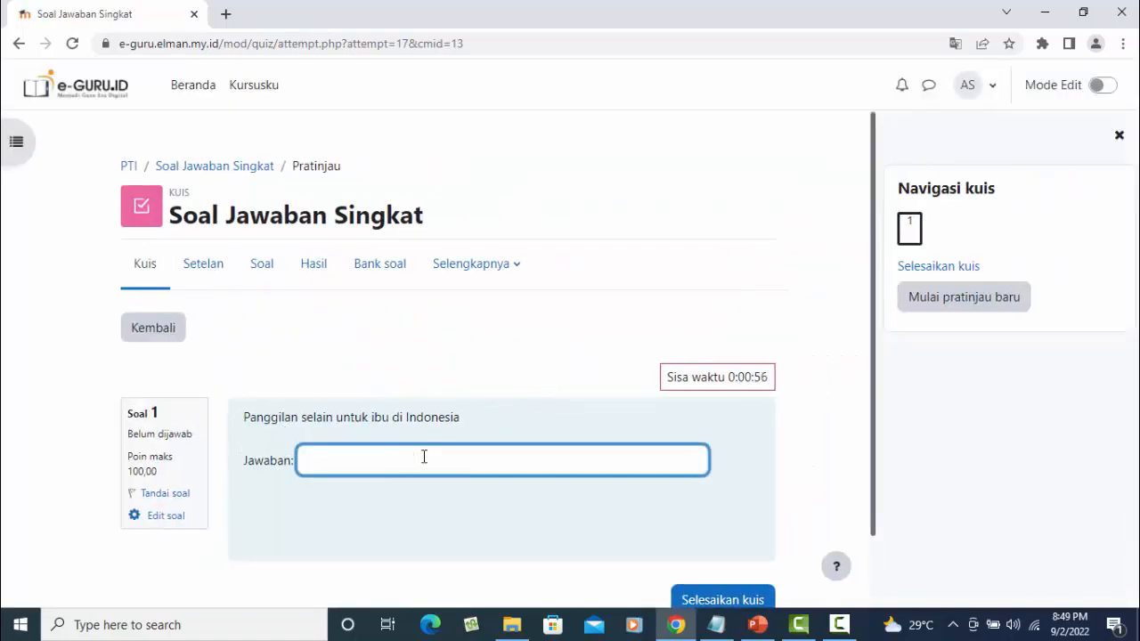
scroll(440, 446, "down", 1)
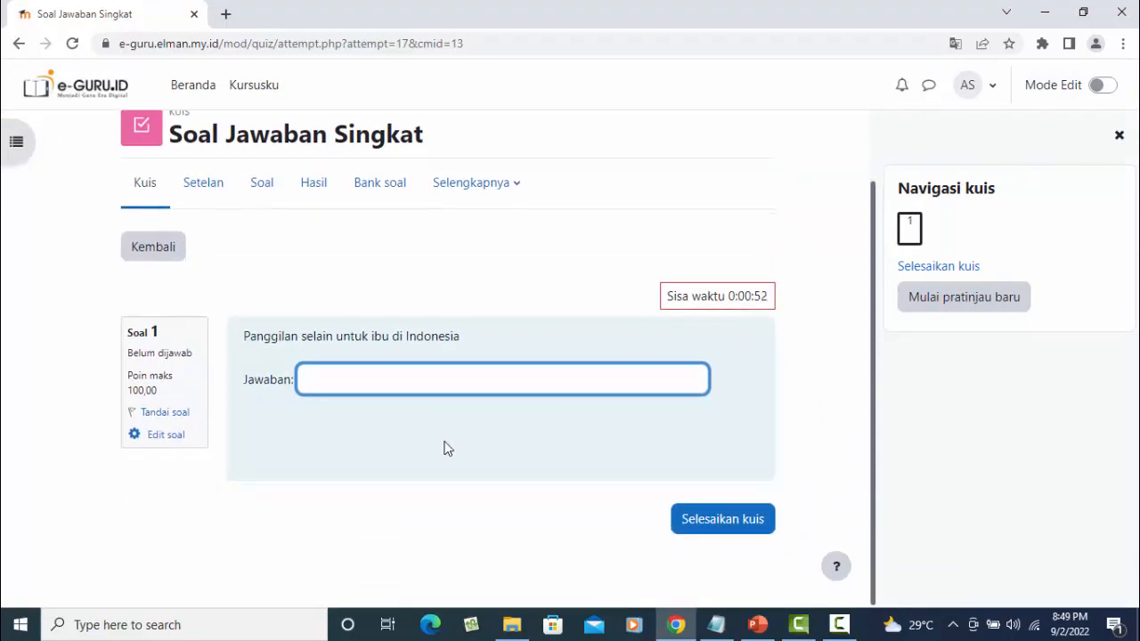
type("bunda")
key("BackSpace")
key("BackSpace")
key("BackSpace")
Finish the quiz attempt, submit all answers and confirm the submission.
left_click(720, 517)
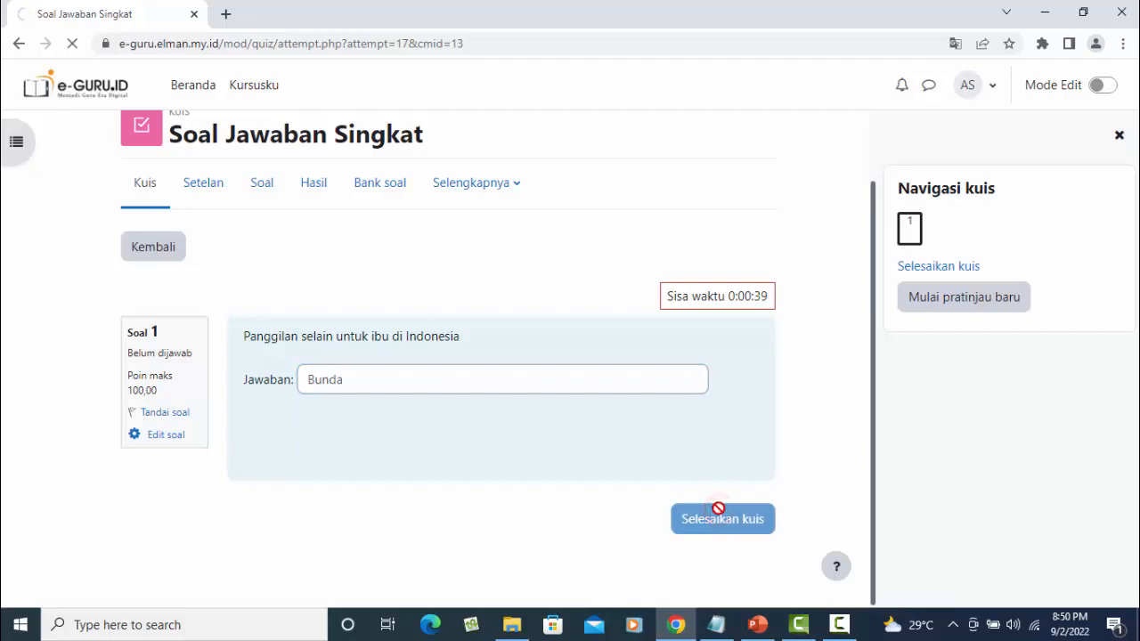
scroll(726, 500, "down", 2)
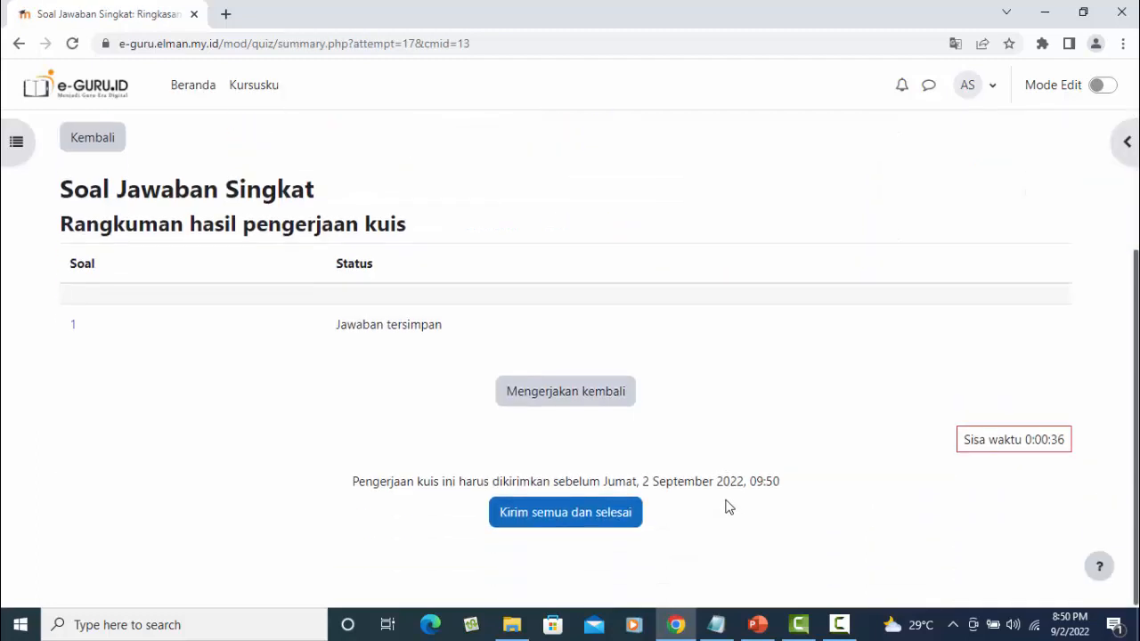
left_click(577, 520)
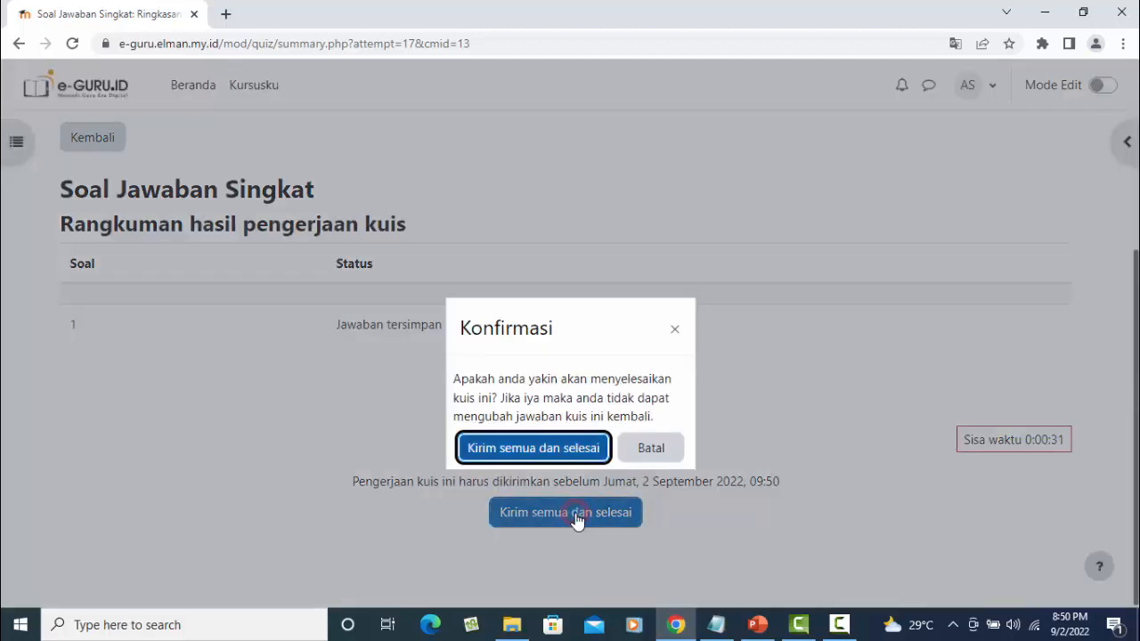
left_click(543, 449)
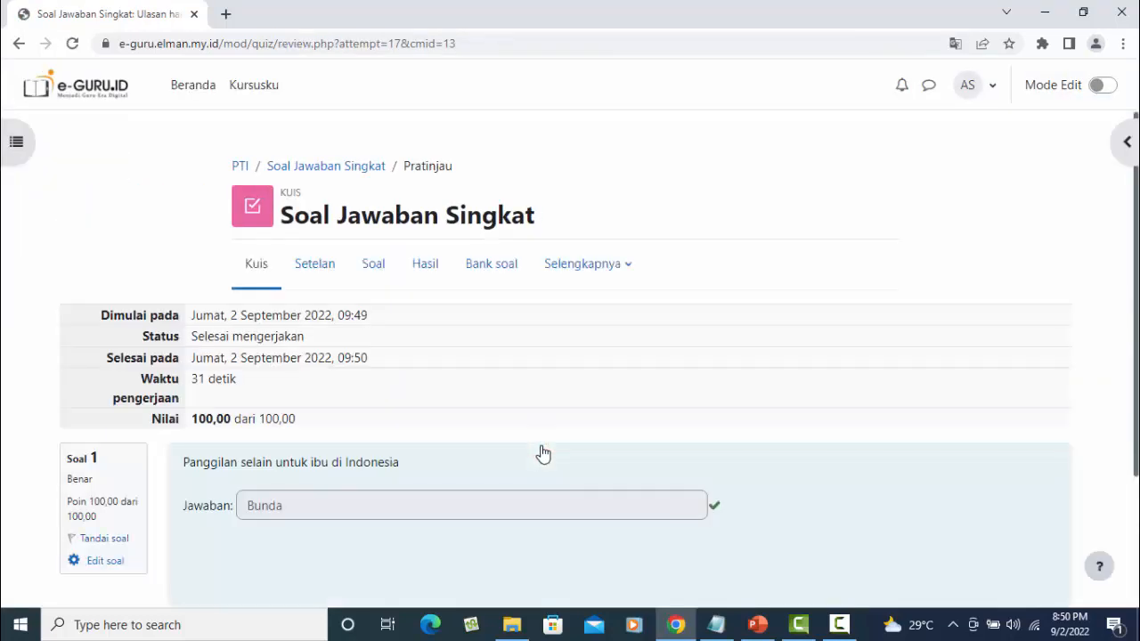
Review the attempt's results, checking the score, the given answer and the correct answer listed below the question.
scroll(568, 437, "down", 2)
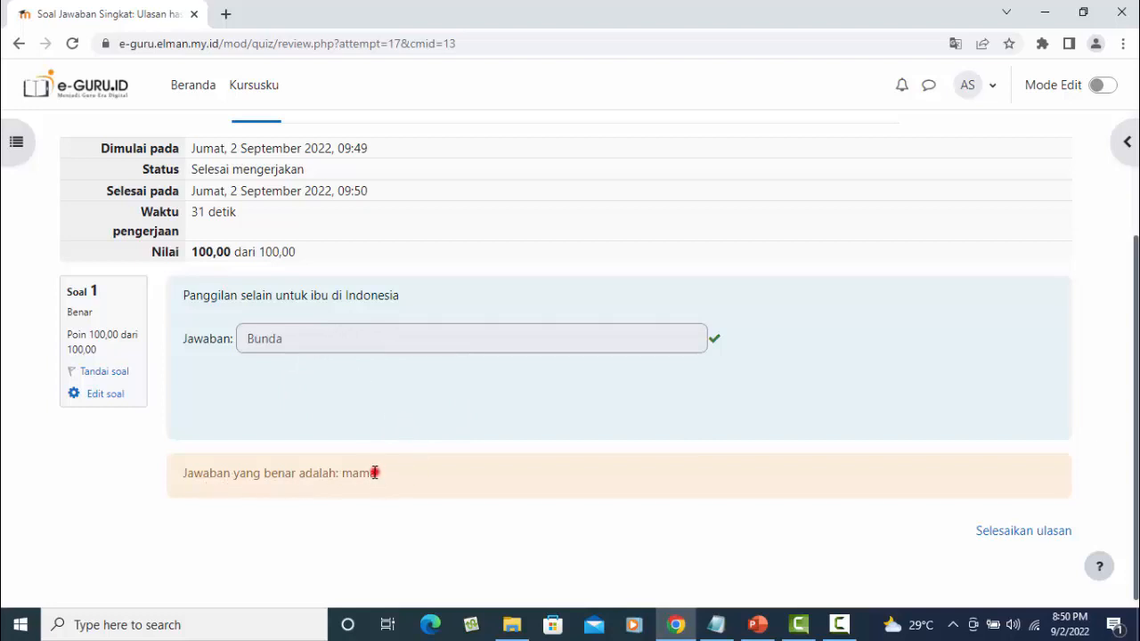
left_click_drag(378, 473, 344, 473)
scroll(761, 416, "up", 2)
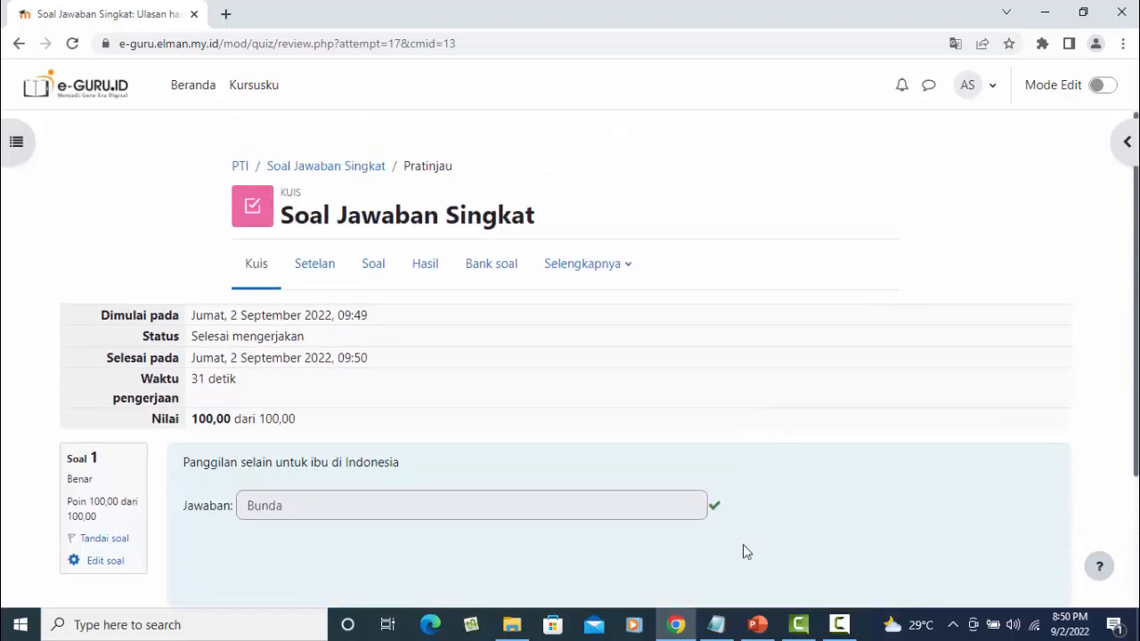
Look at the Matching & Short Answer presentation in PowerPoint, and return to the quiz review in Chrome to check its answer feedback.
left_click(758, 626)
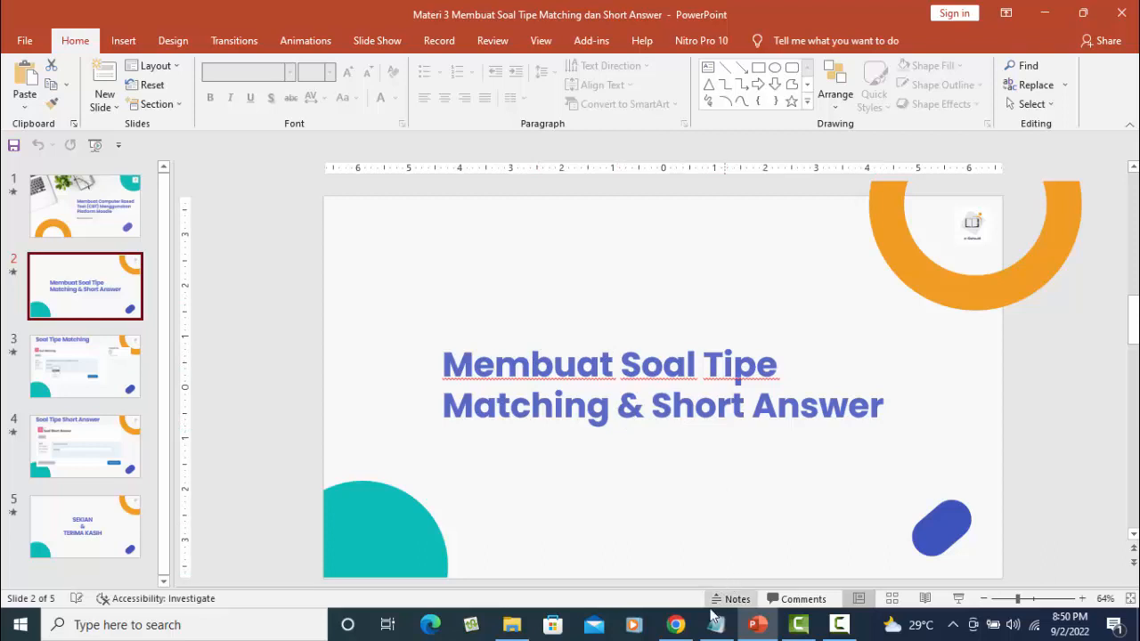
left_click(676, 623)
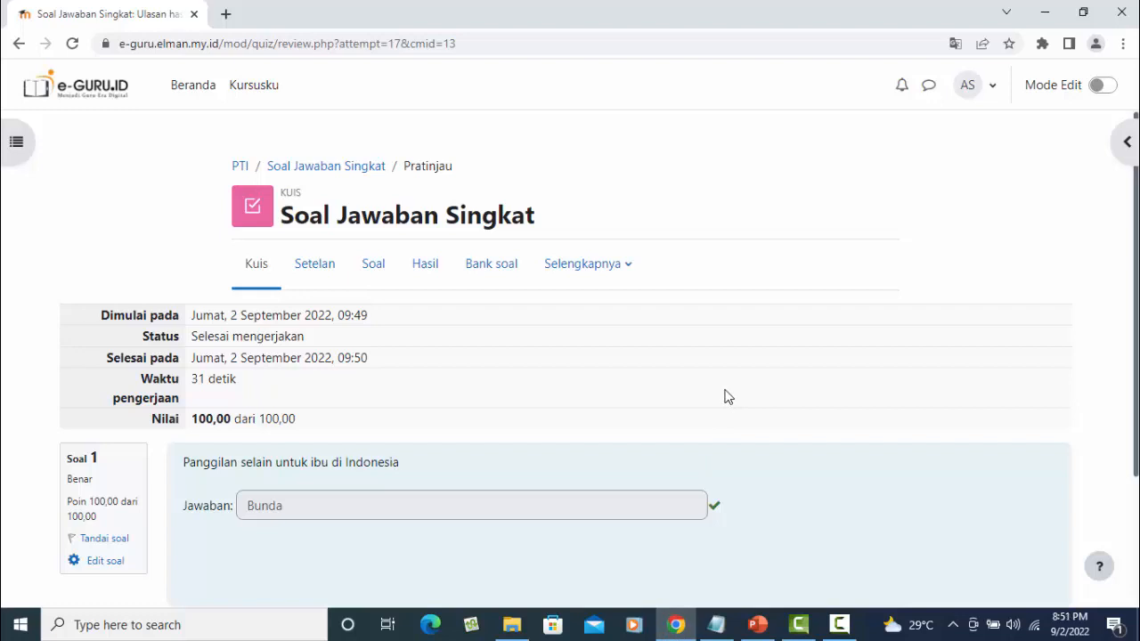
scroll(725, 397, "down", 2)
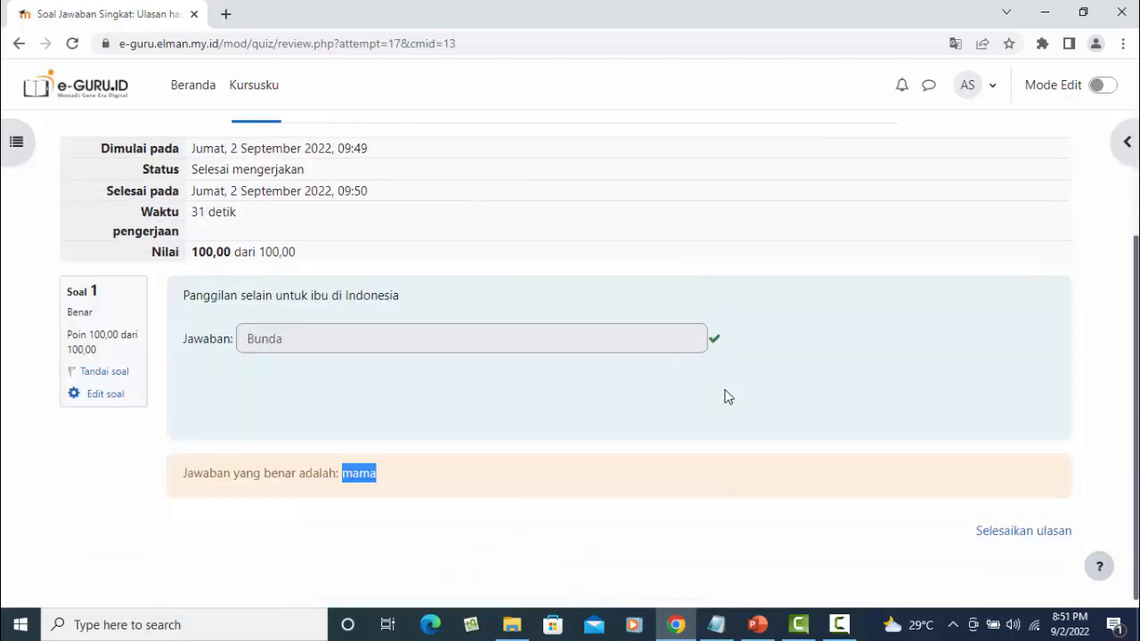